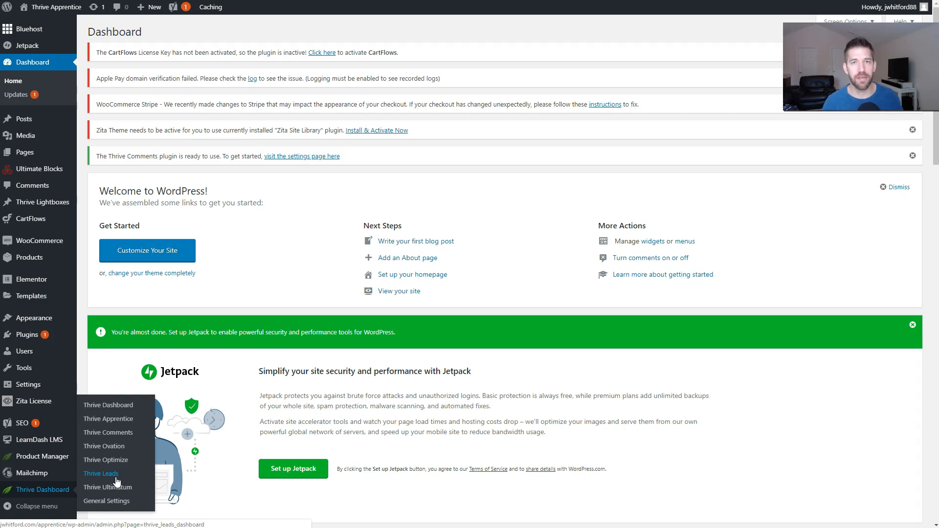
Step: Open the Thrive Leads plugin dashboard from the Thrive Dashboard menu
click(118, 479)
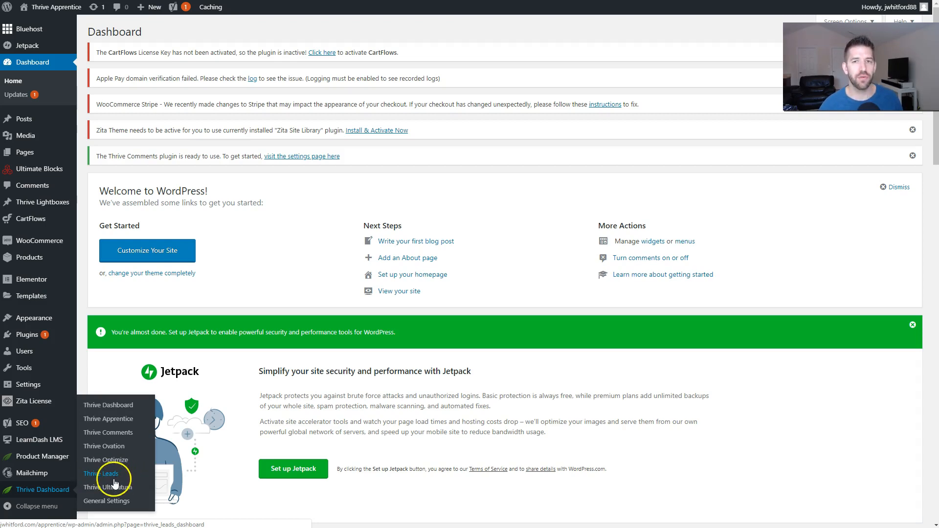
Step: Load incomemesh.com/thriveleads in a new tab and scroll through the opt-in form types
key(ctrl+t)
text(incomemesh.com/t)
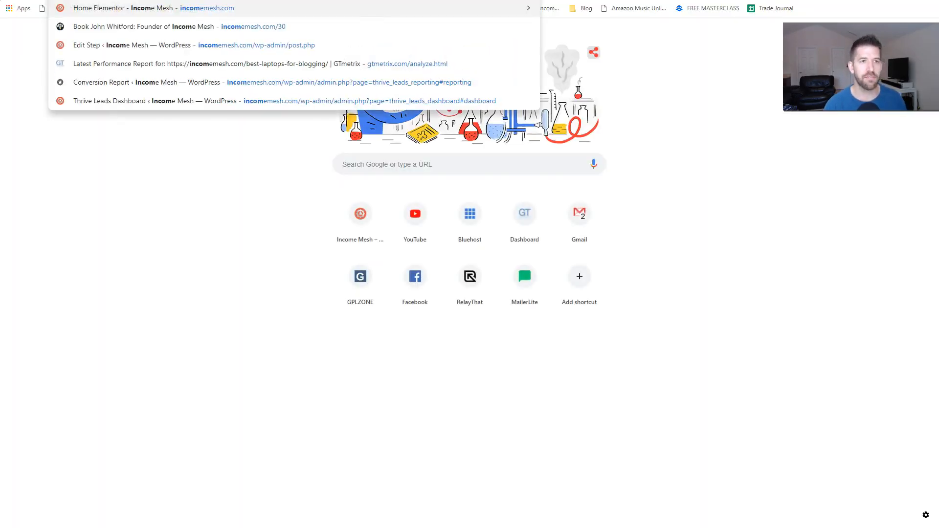
text(hriveleads)
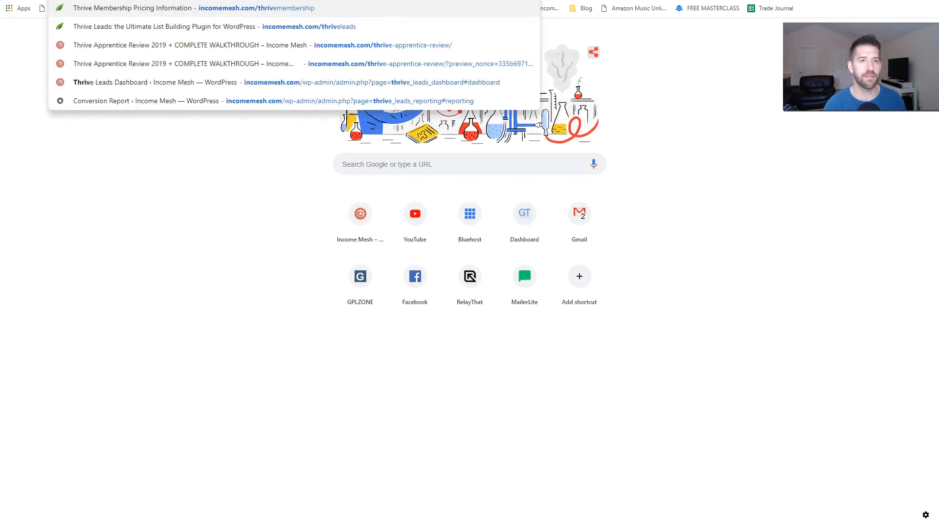
key(Return)
scroll(553, 208, down, 20)
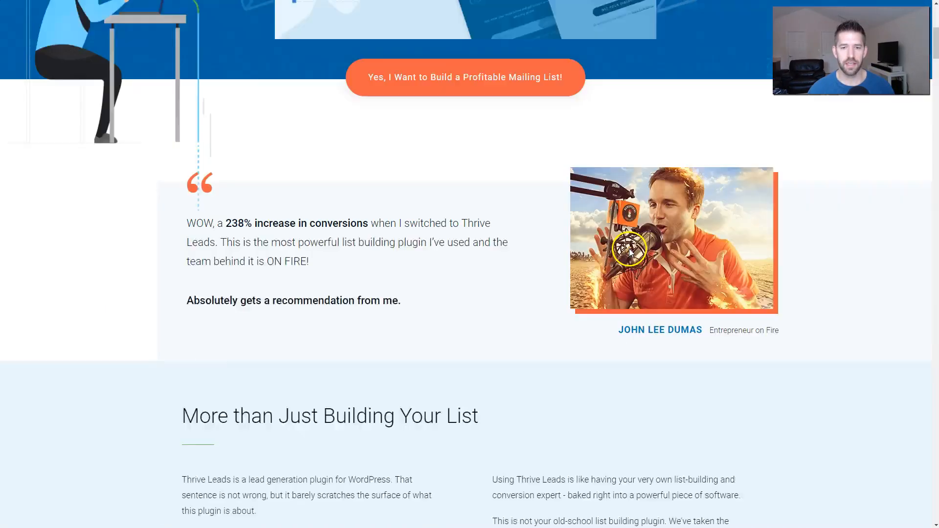
scroll(717, 261, down, 8)
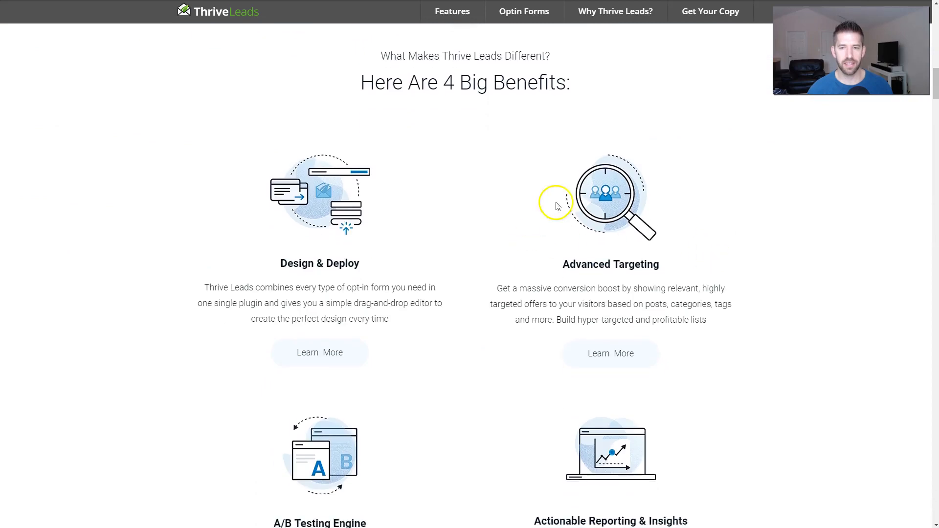
scroll(685, 220, up, 7)
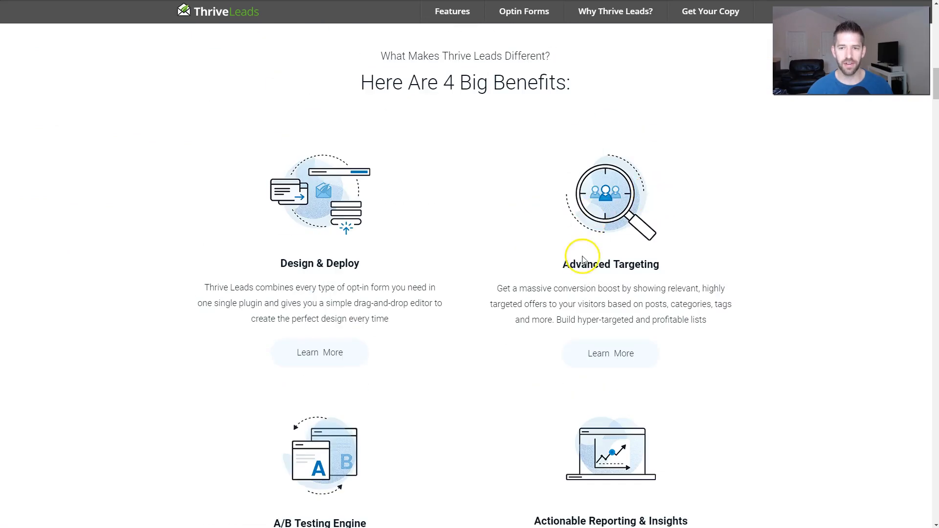
scroll(489, 259, down, 5)
scroll(662, 291, down, 12)
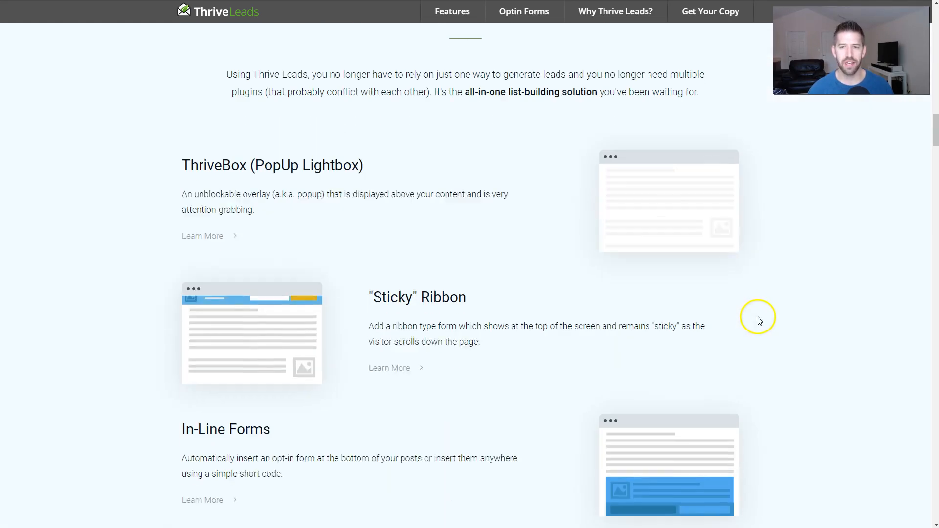
scroll(759, 320, down, 6)
scroll(835, 321, down, 9)
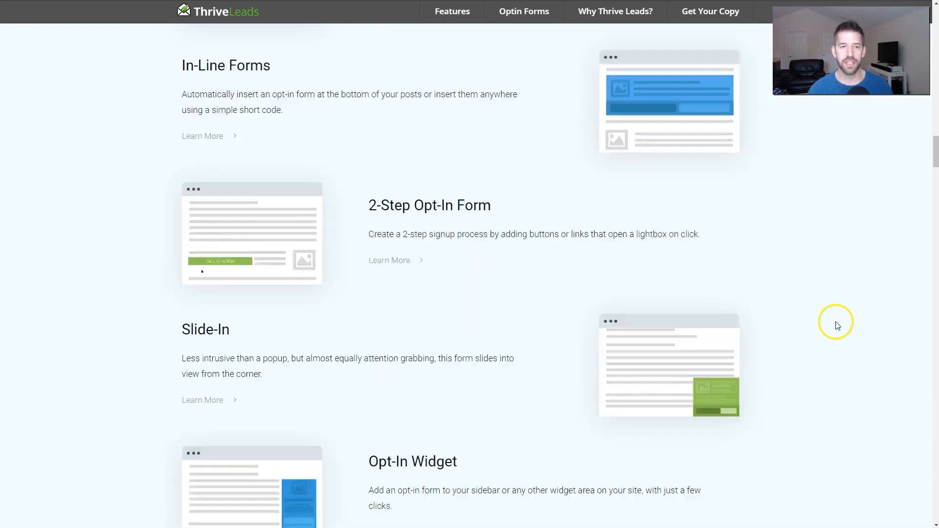
scroll(839, 325, down, 2)
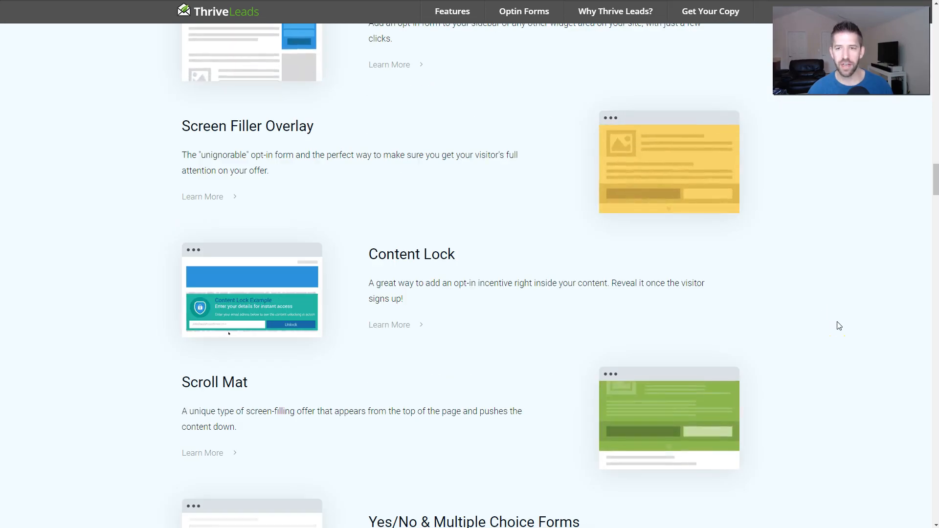
scroll(839, 326, down, 10)
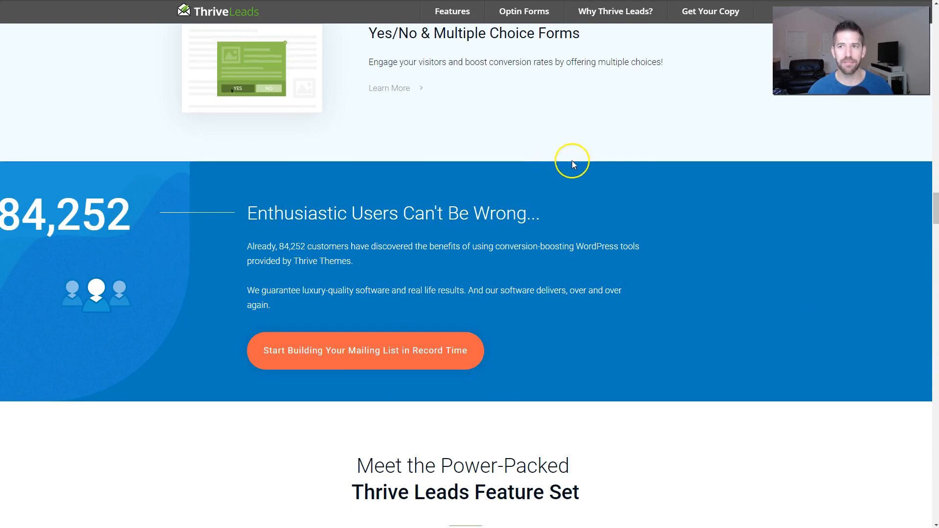
Step: Dismiss the exit popup and highlight the Screen Filler Overlay description
mouse_move(435, 1)
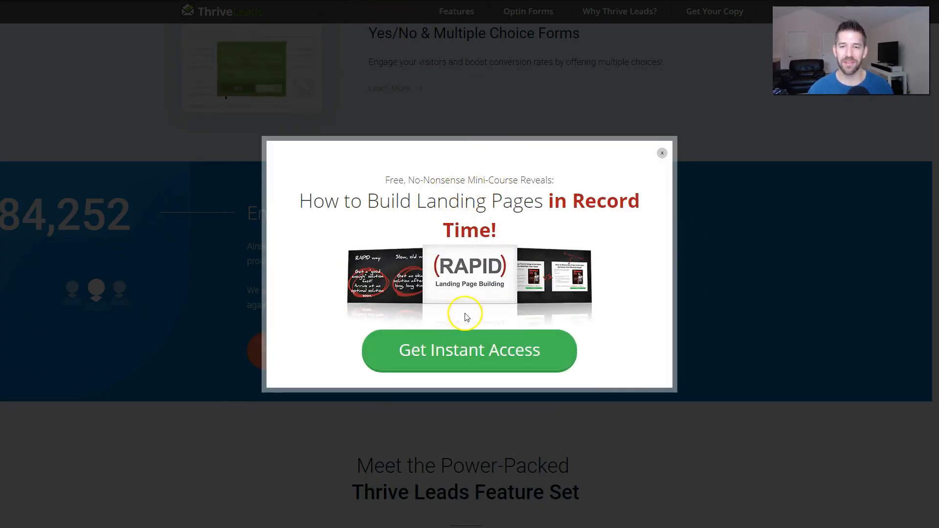
click(590, 81)
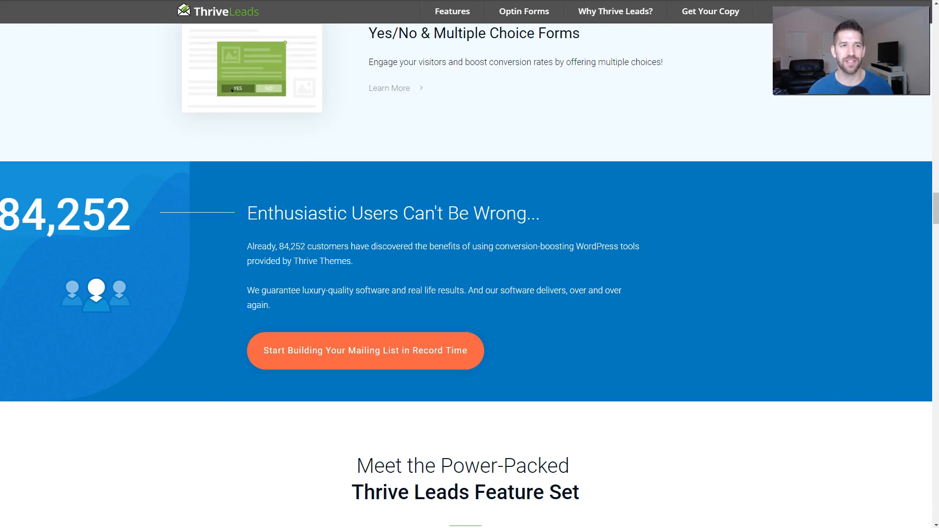
click(711, 225)
scroll(711, 225, up, 8)
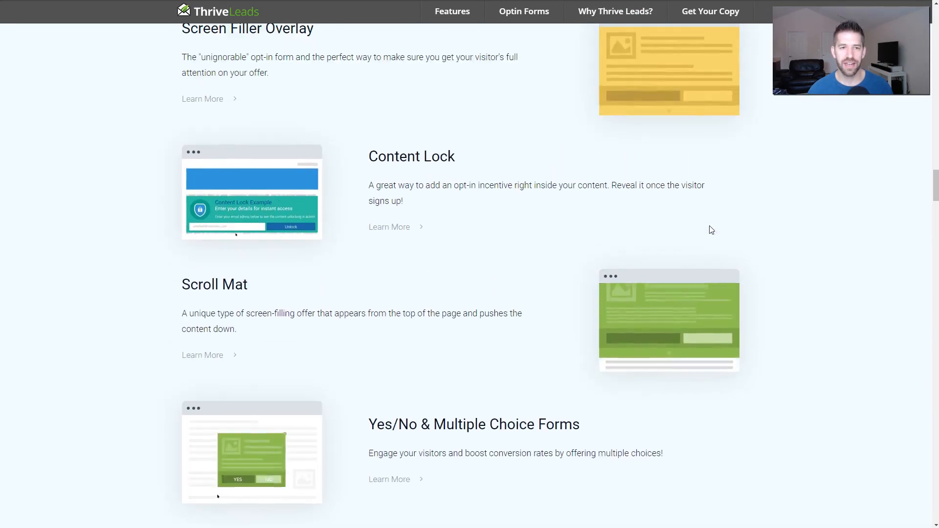
scroll(711, 230, up, 4)
click(188, 225)
drag(188, 224, 371, 261)
click(544, 261)
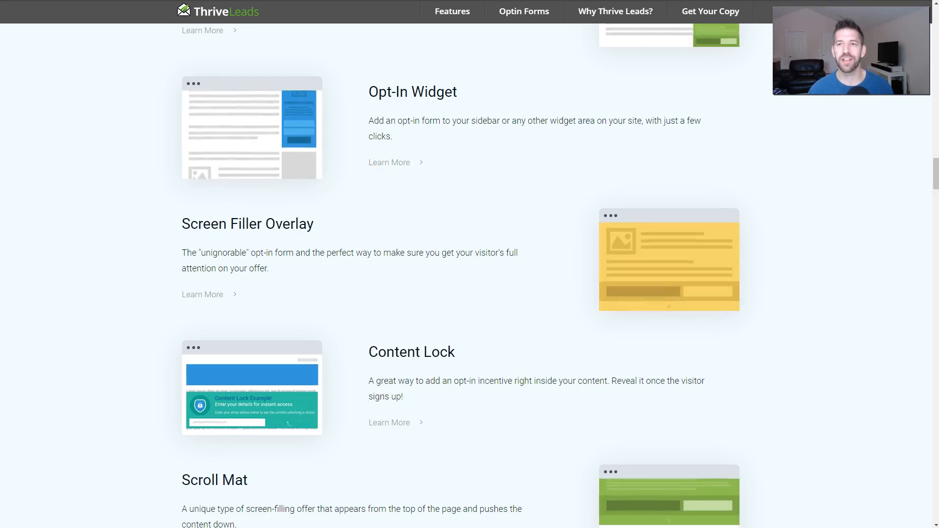
key(alt+Tab)
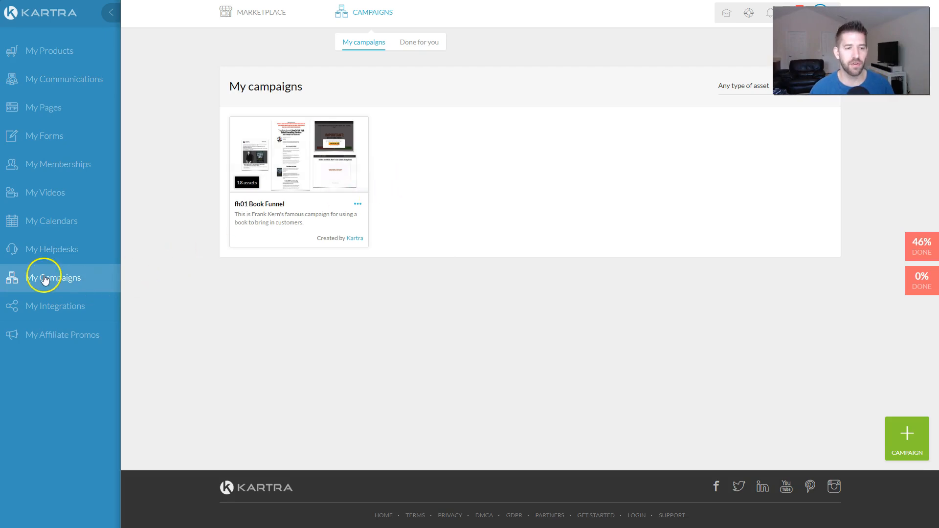
Step: Show Kartra's done-for-you campaigns and bring up the Simple List Builder card's actions menu
click(414, 43)
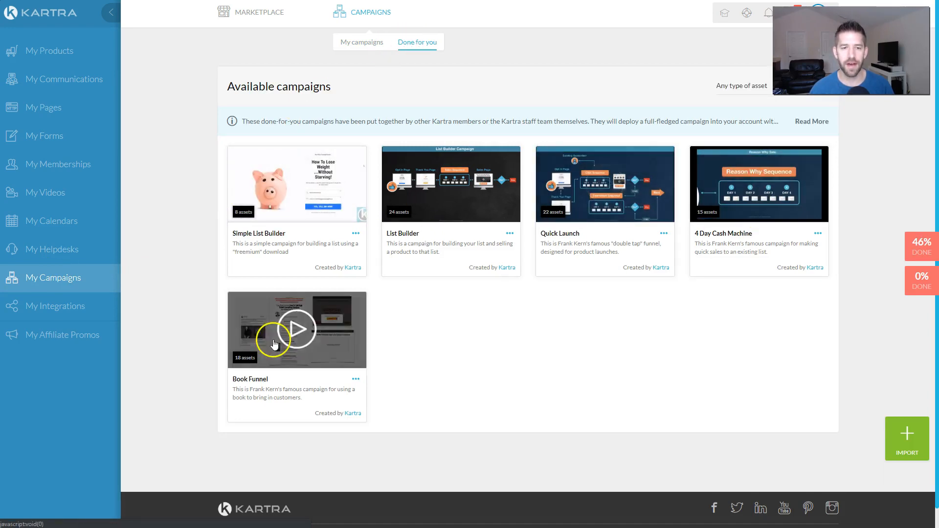
mouse_move(246, 20)
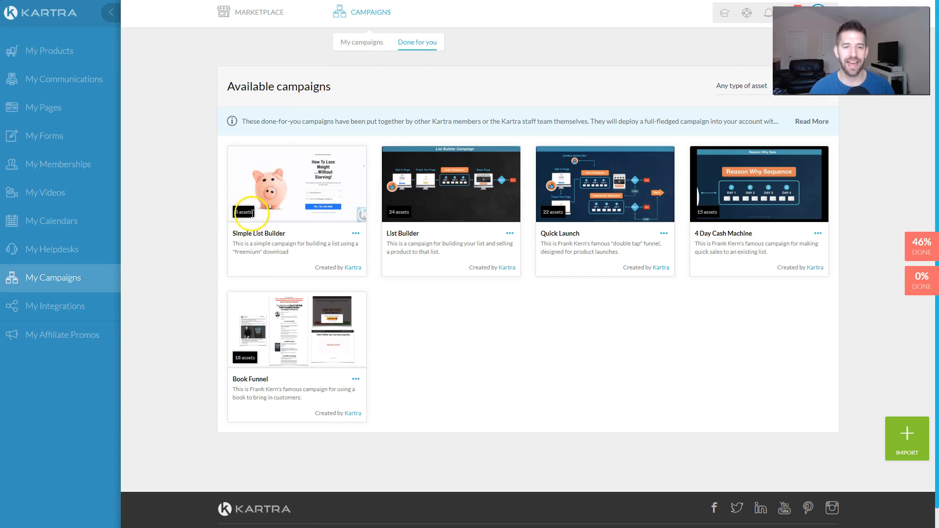
click(356, 233)
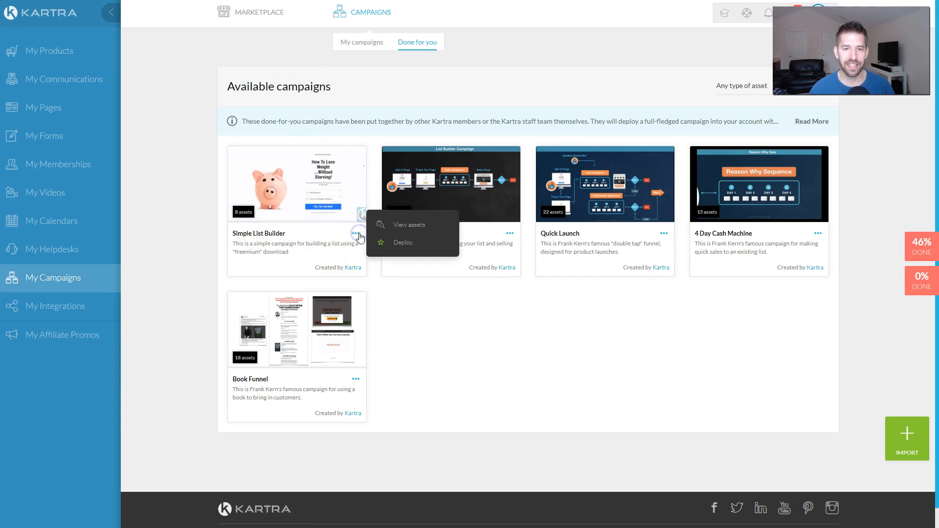
Step: View the Simple List Builder assets, close the overview, and reopen its actions menu
click(397, 226)
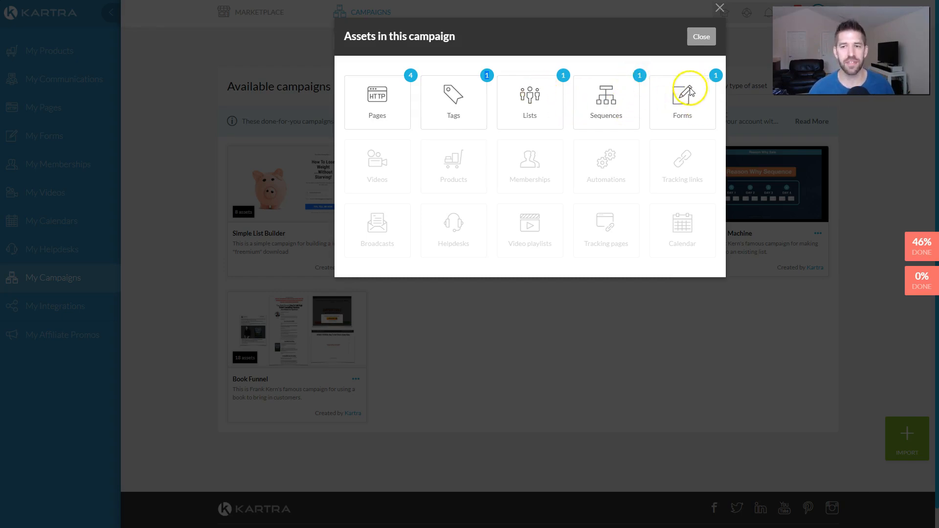
click(699, 36)
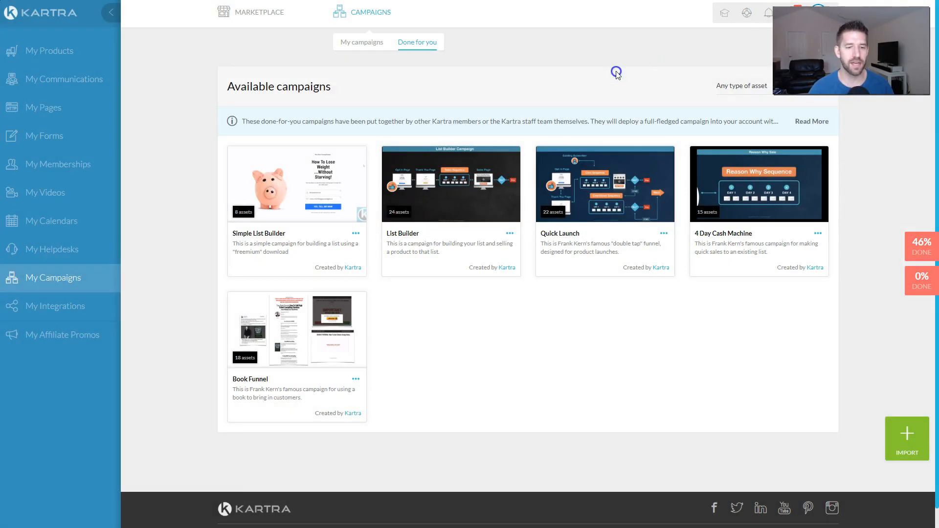
click(354, 225)
Step: Deploy Simple List Builder with prefix ThriveK and a list-building campaign name
click(397, 243)
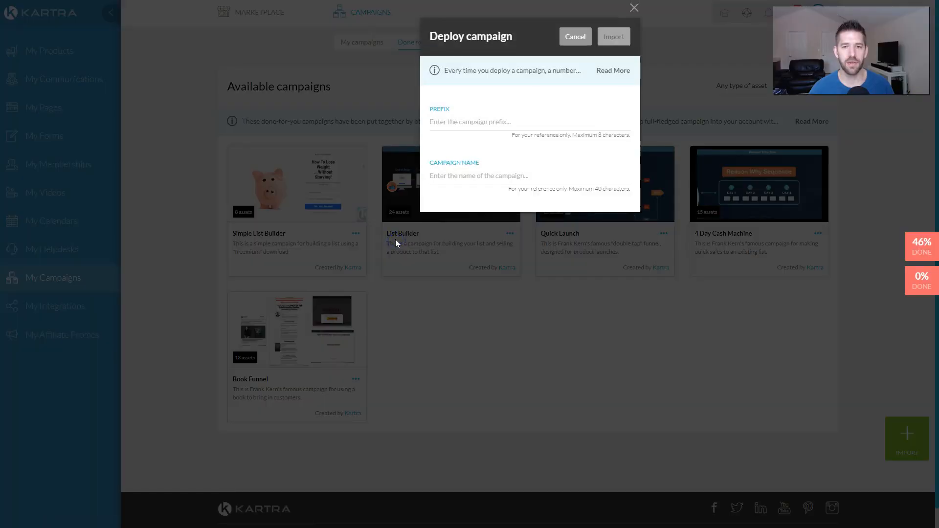
click(460, 122)
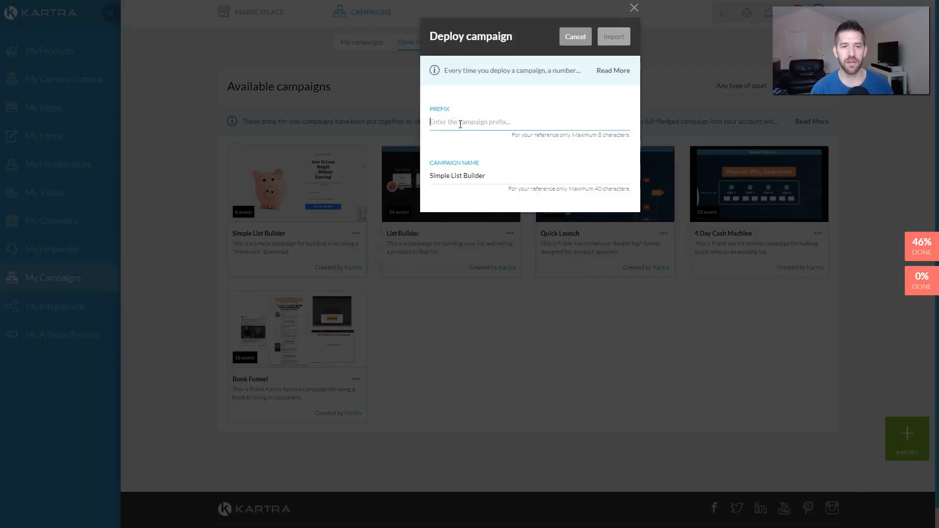
text(ThriveK)
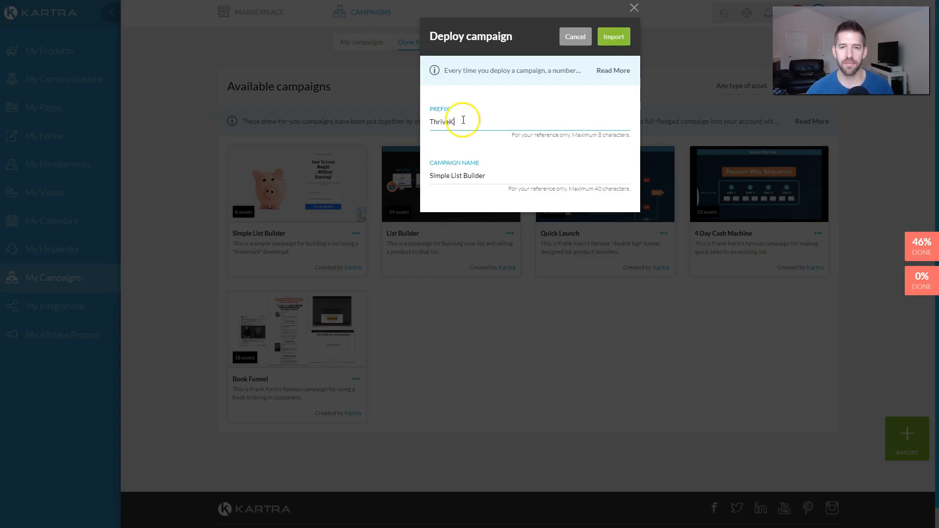
double_click(468, 177)
triple_click(468, 176)
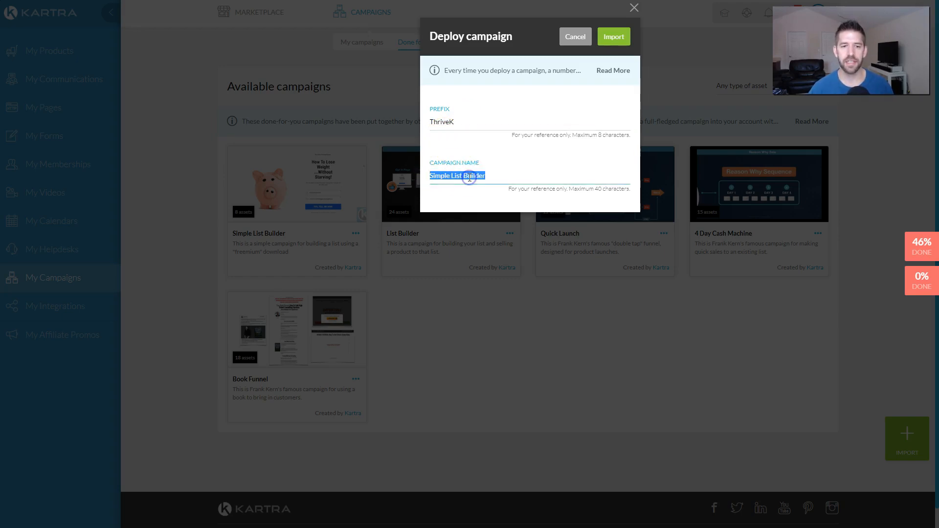
text(Li)
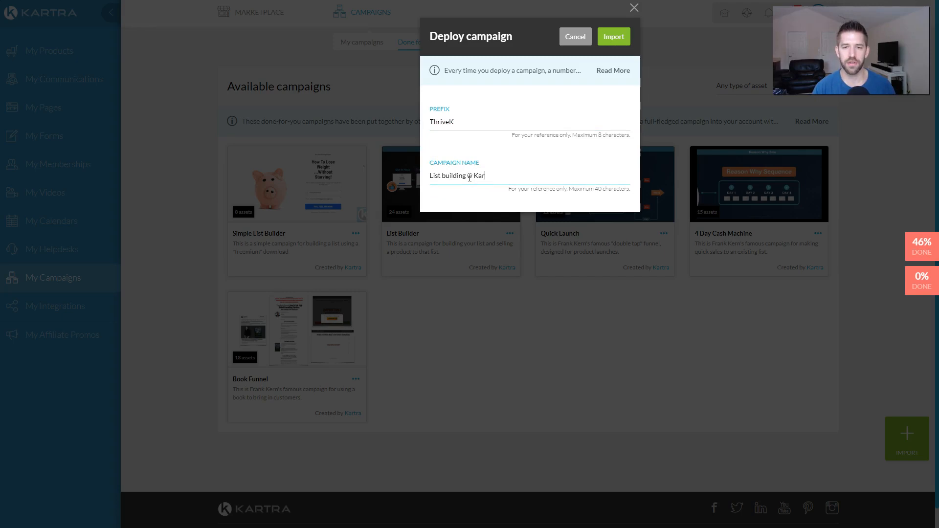
click(611, 36)
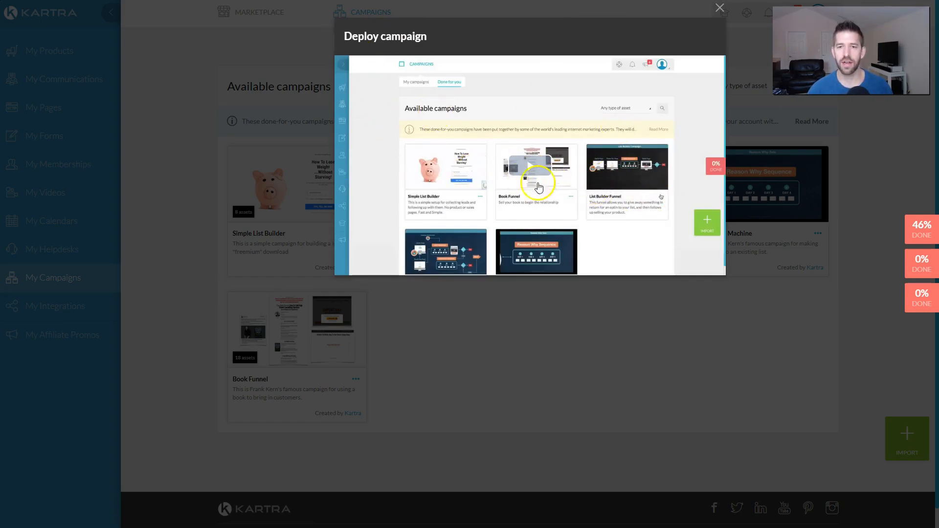
click(719, 9)
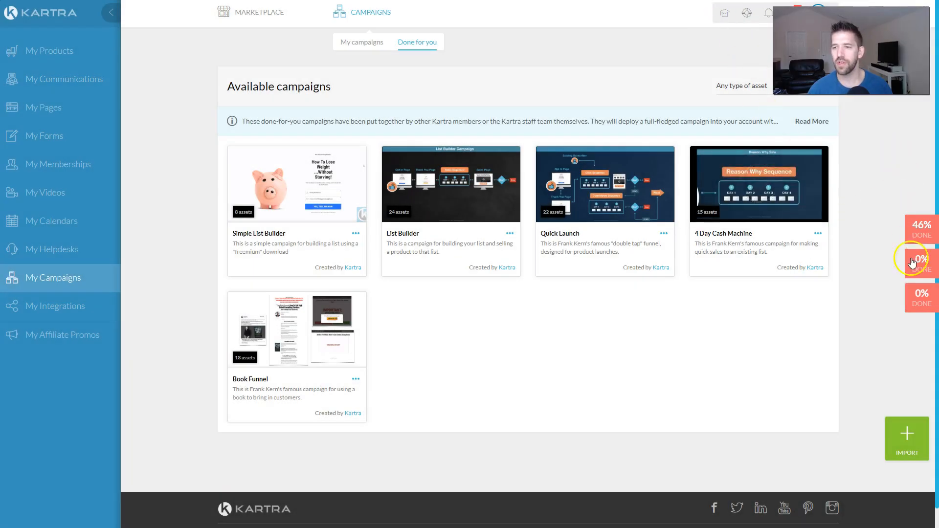
Step: Open the new campaign's setup checklist and follow its Tags step to the tags list
click(912, 303)
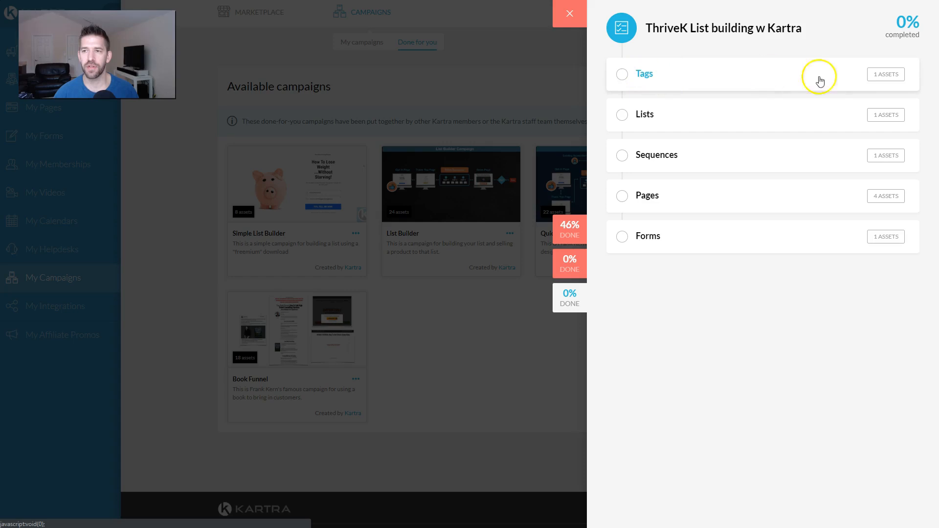
click(643, 76)
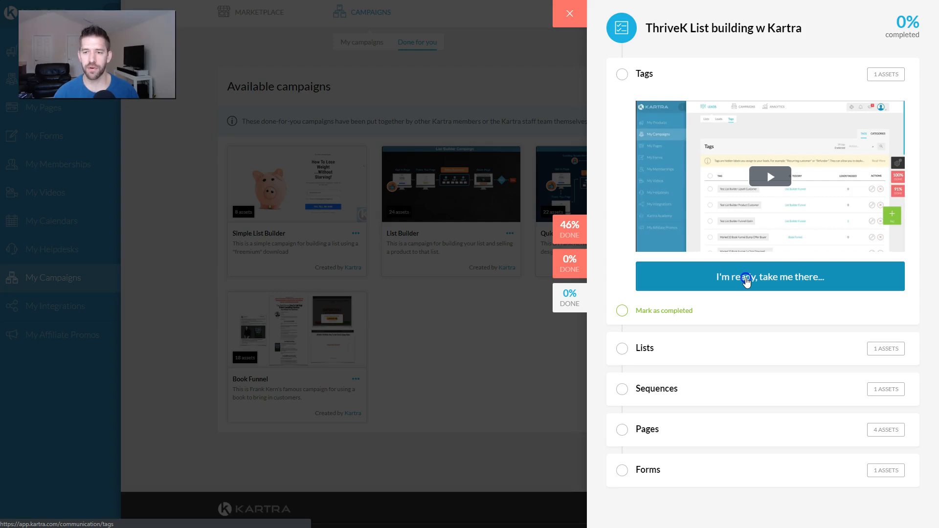
click(746, 278)
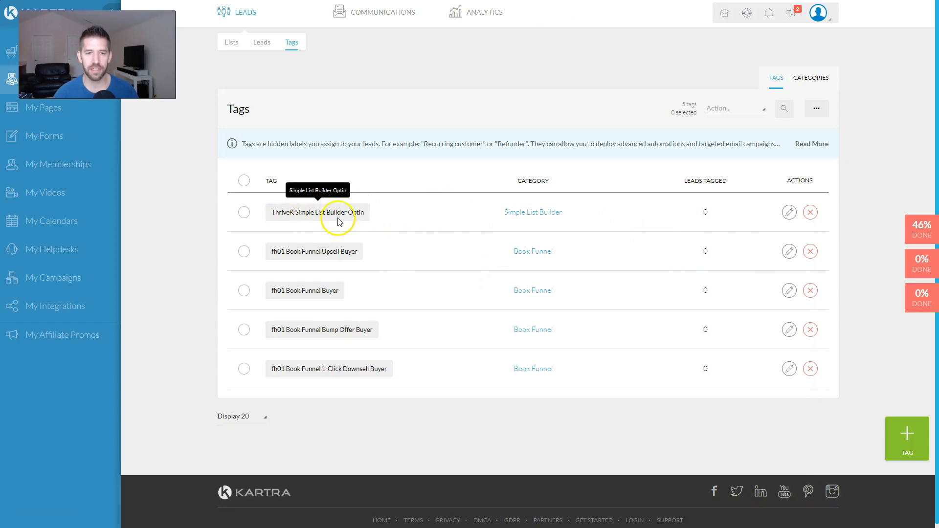
Step: Inspect the ThriveK Simple List Builder Optin tag, then reopen the list-building checklist
click(791, 213)
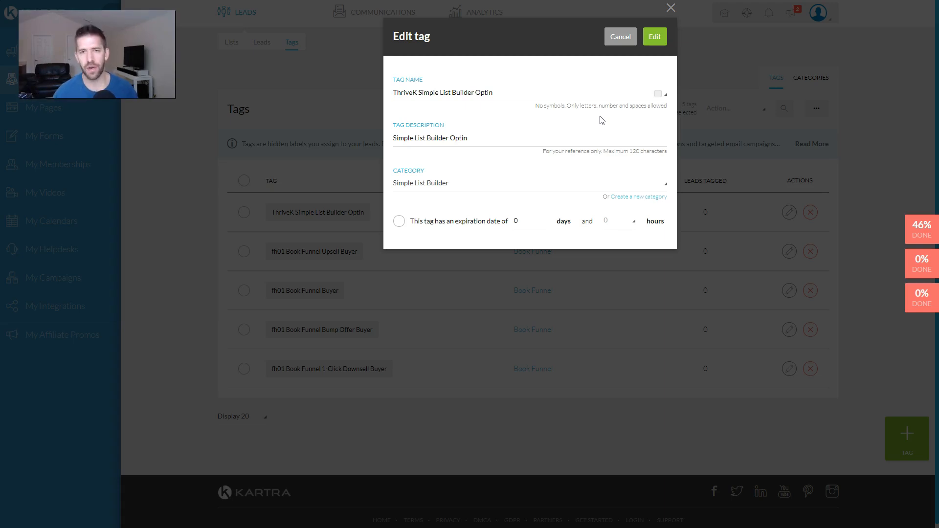
click(670, 8)
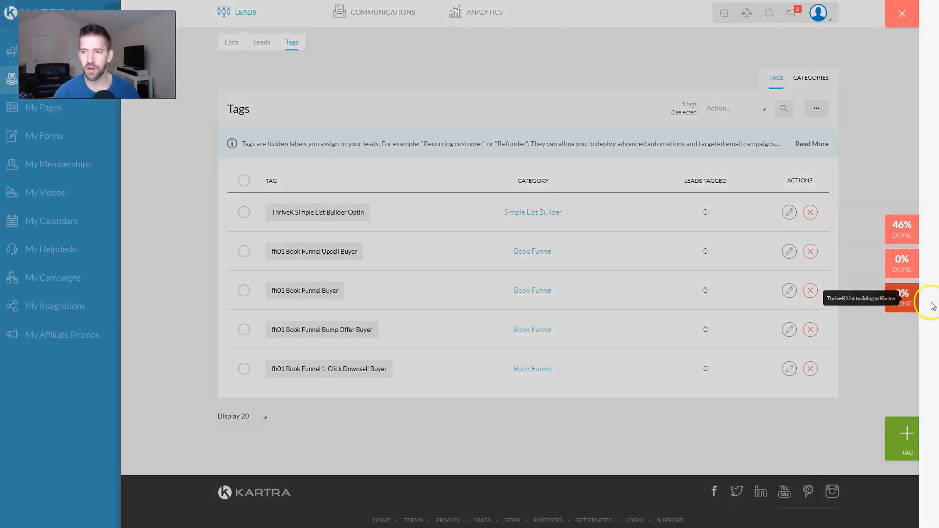
click(929, 300)
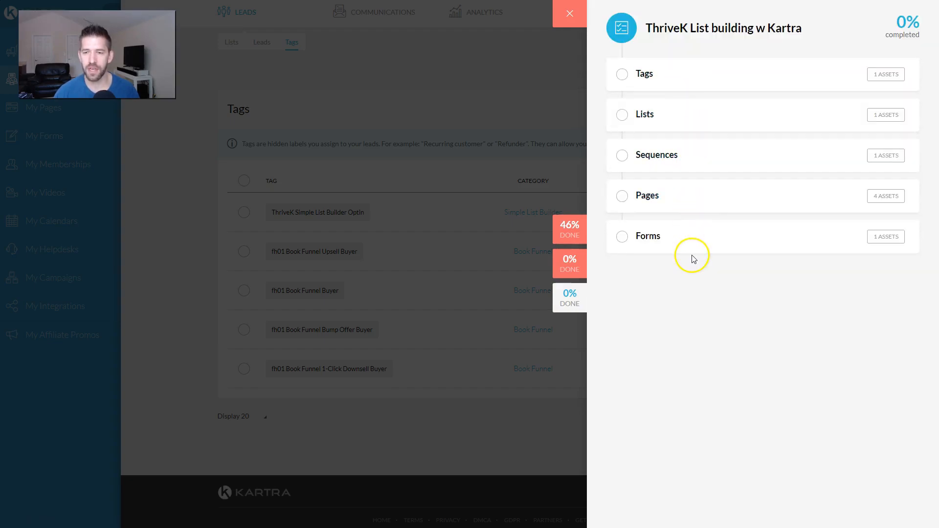
Step: Filter My Pages to the Simple List Builder category, showing the four ThriveK pages
click(687, 198)
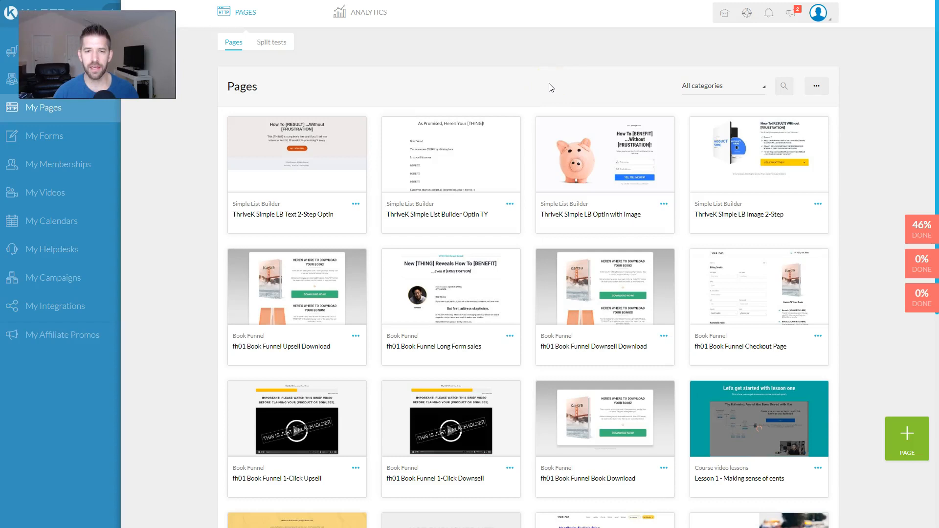
click(711, 88)
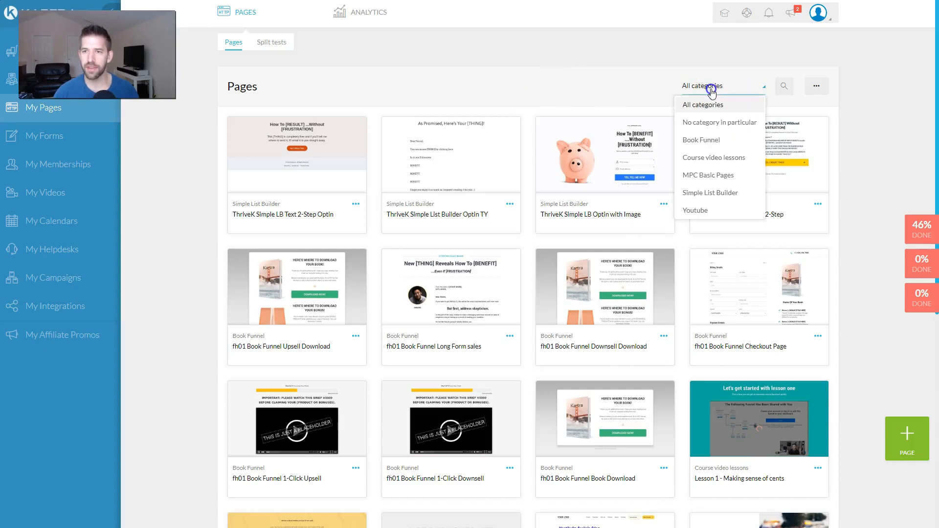
scroll(716, 181, down, 1)
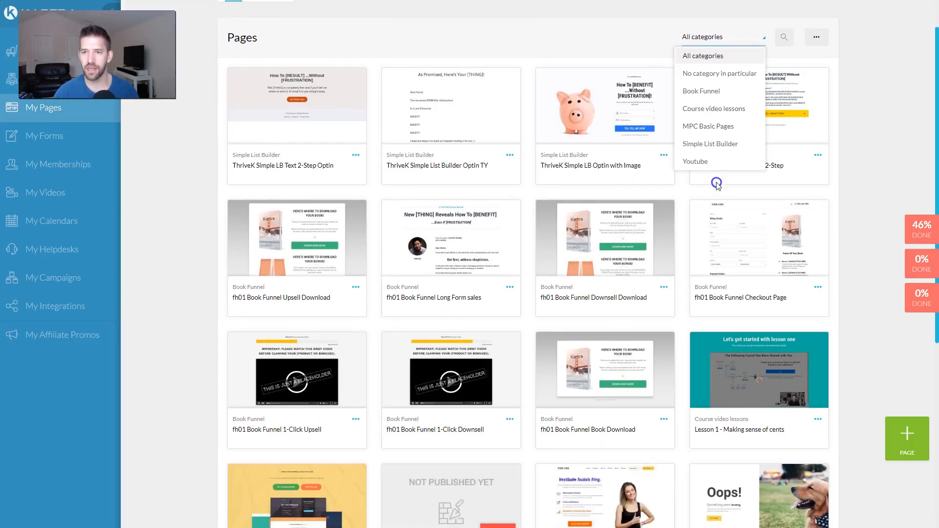
click(712, 145)
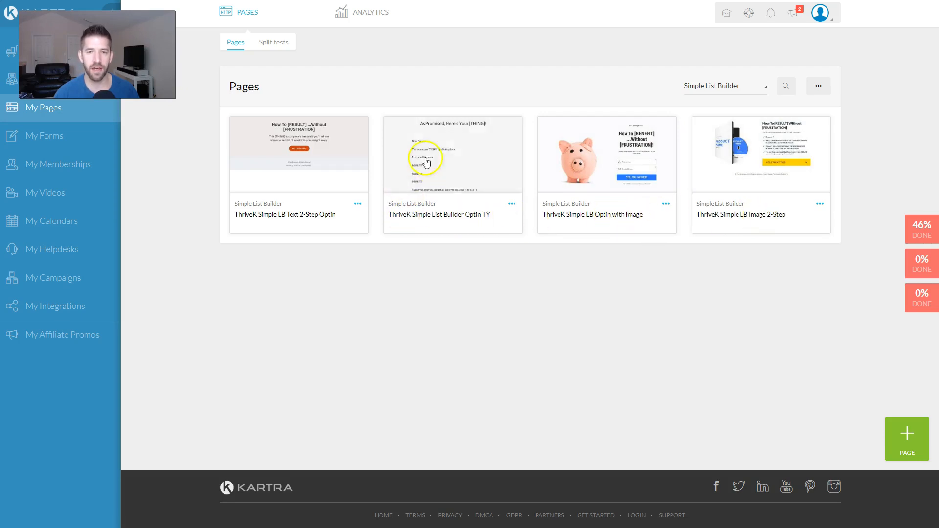
mouse_move(273, 142)
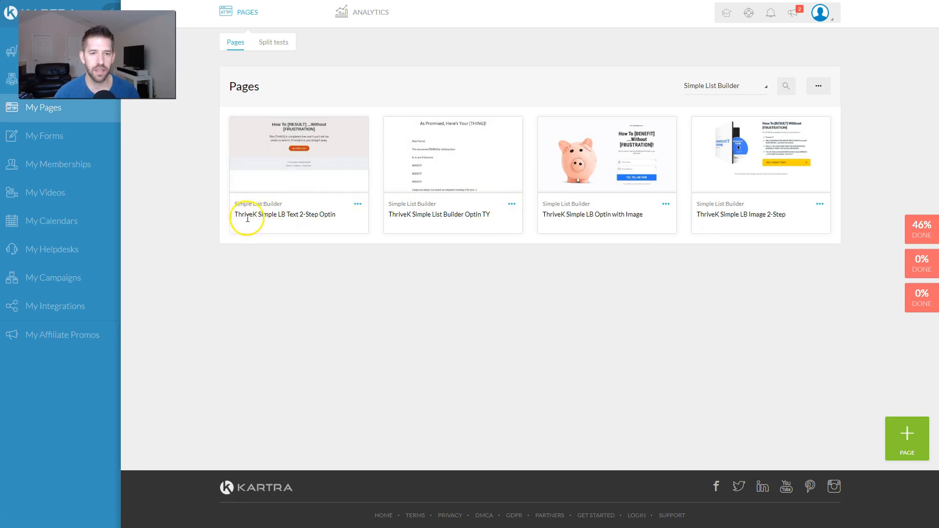
Step: Edit the ThriveK Simple List Builder Optin TY page, replacing [THING] in the headline with Ebook
click(512, 204)
click(555, 199)
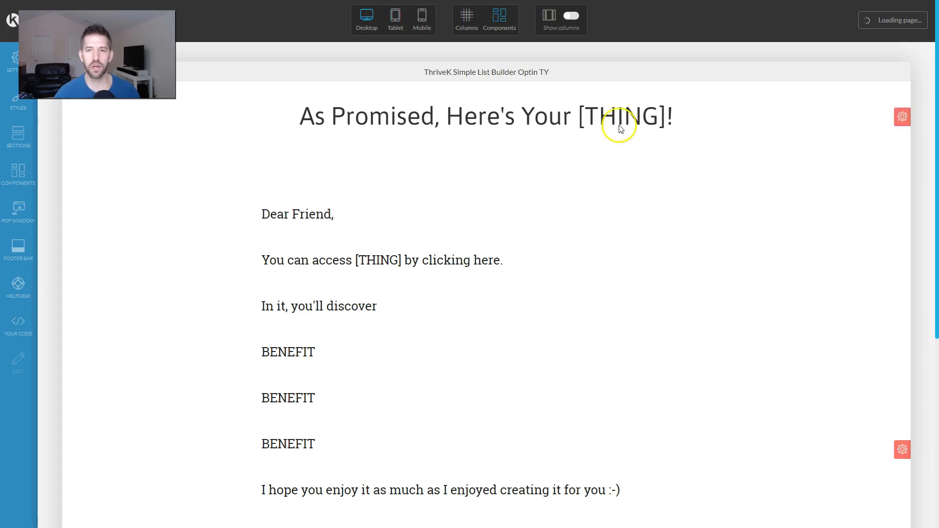
click(567, 116)
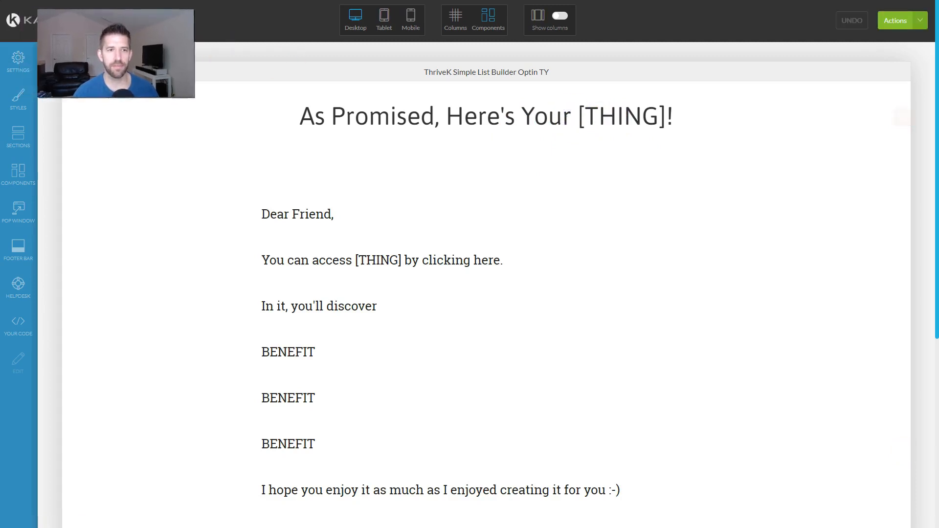
mouse_move(499, 113)
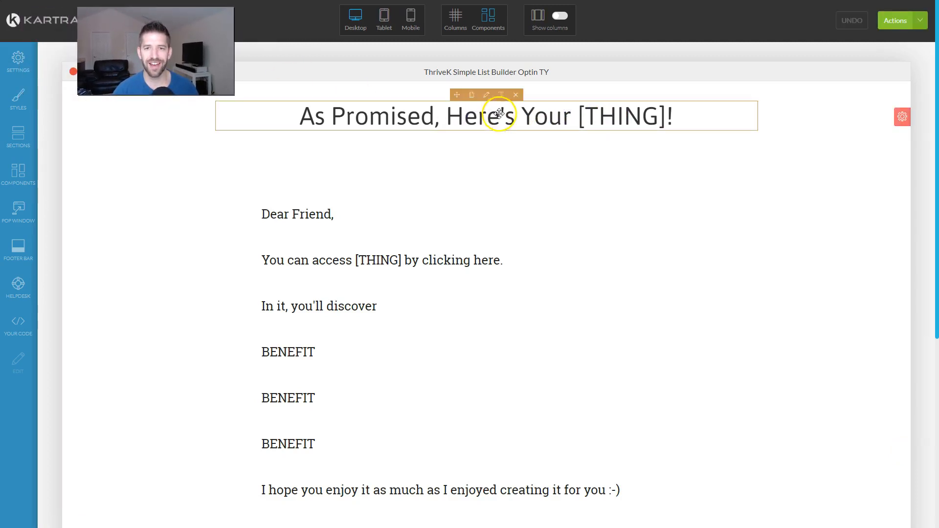
click(500, 96)
drag(579, 116, 666, 120)
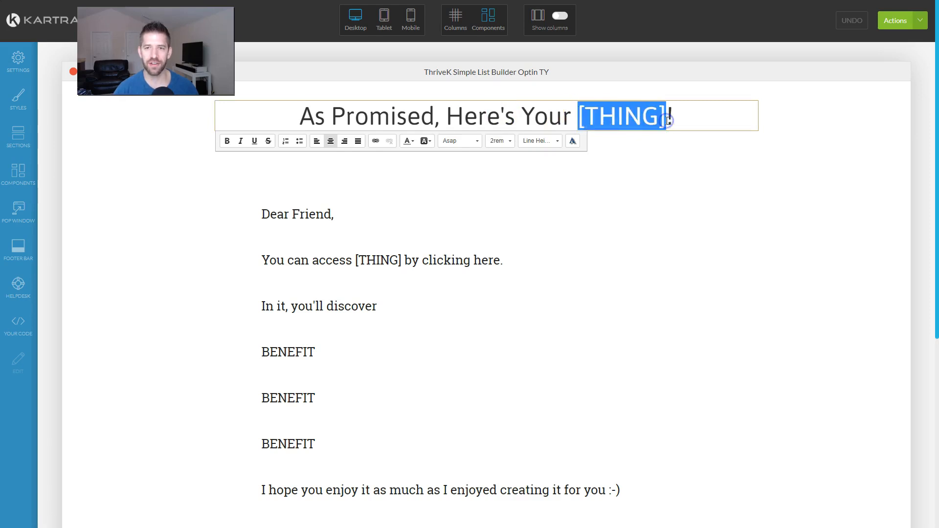
text(Ebook)
click(592, 210)
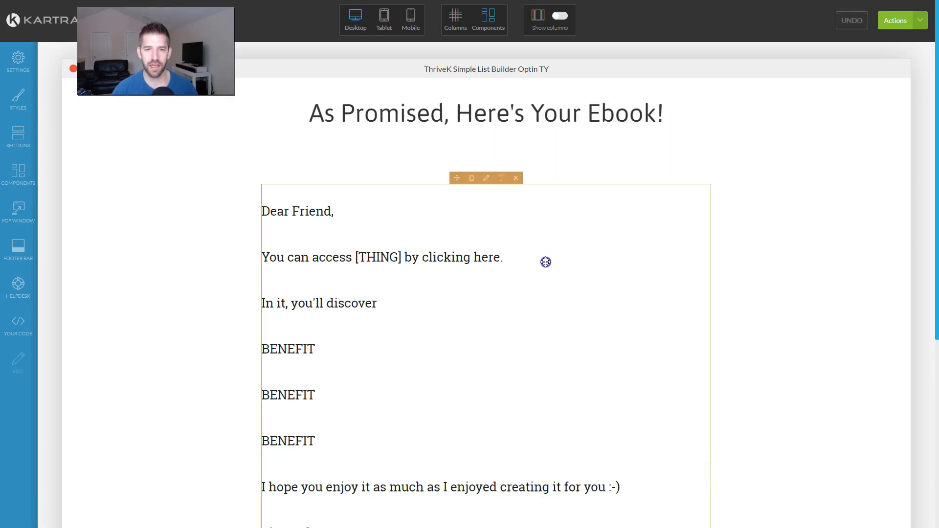
scroll(543, 254, down, 2)
scroll(477, 195, up, 2)
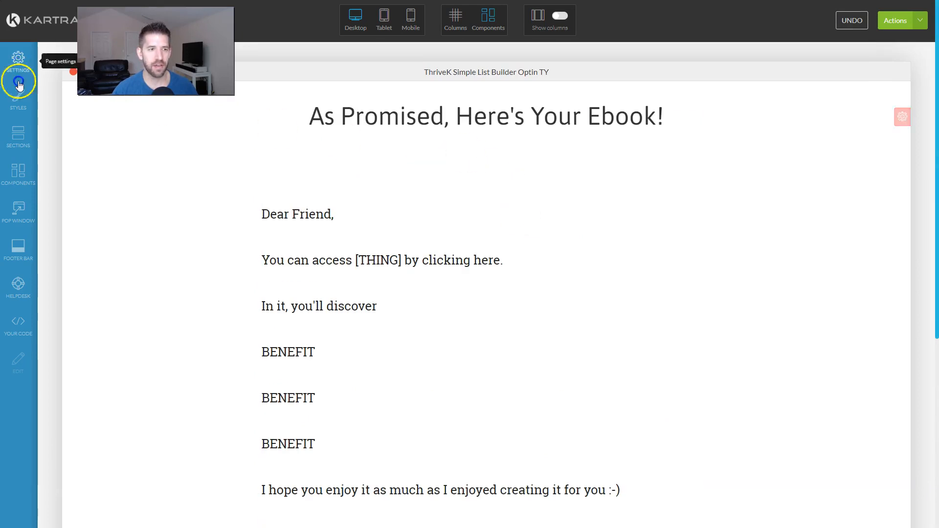
Step: Place an image block from Components > Images above 'Dear Friend' and open its settings
click(18, 169)
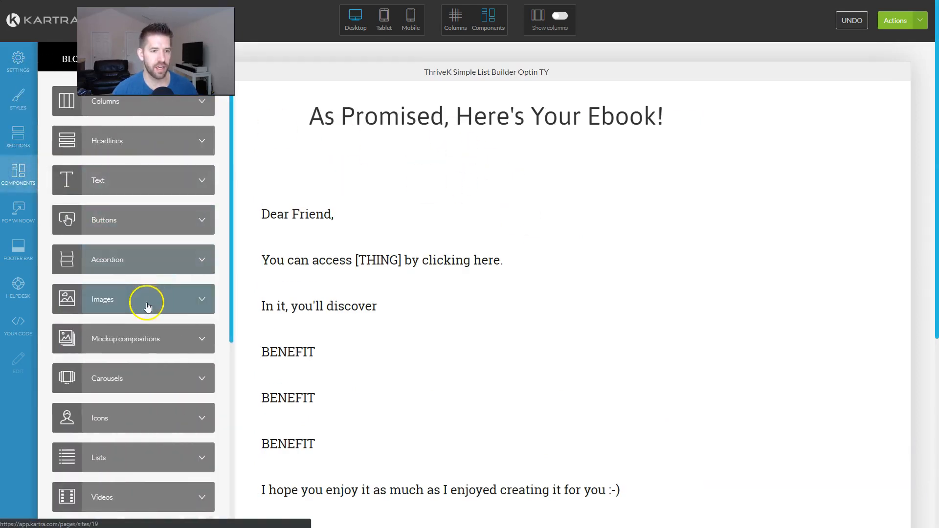
click(150, 300)
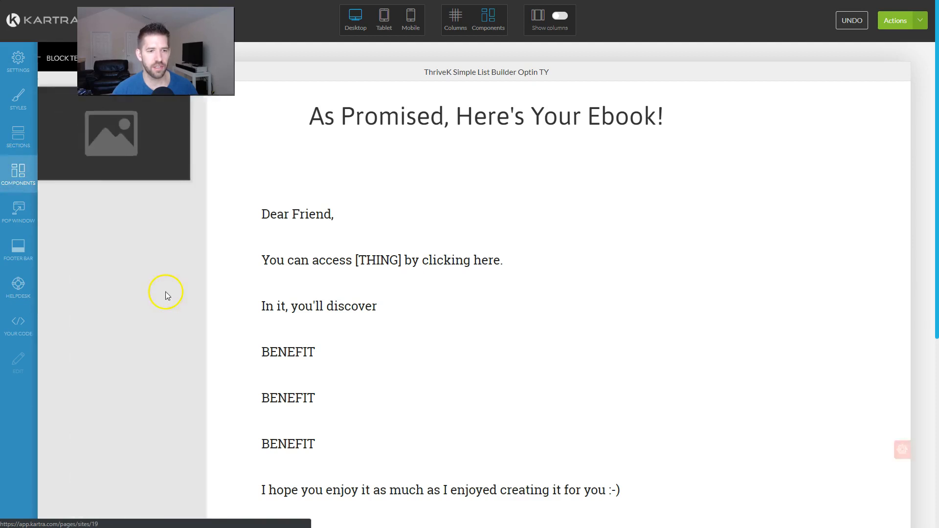
drag(141, 143, 461, 189)
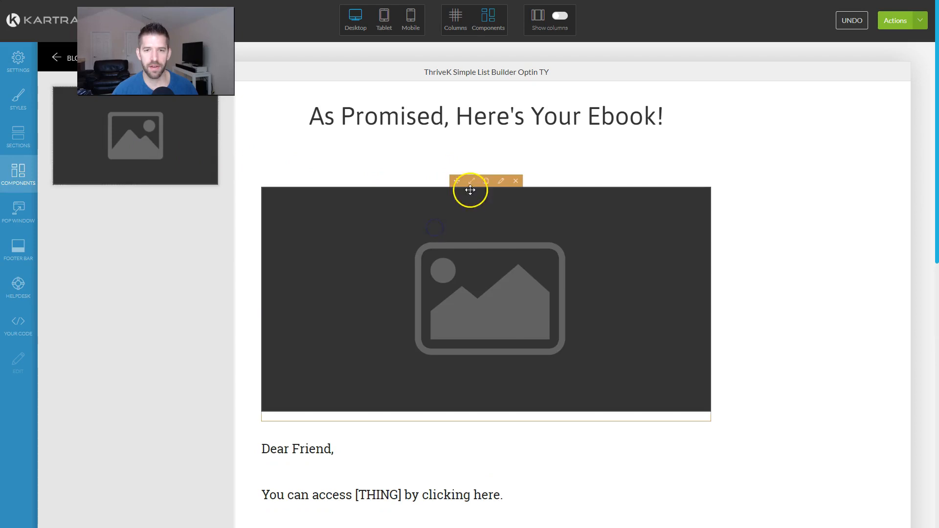
click(500, 184)
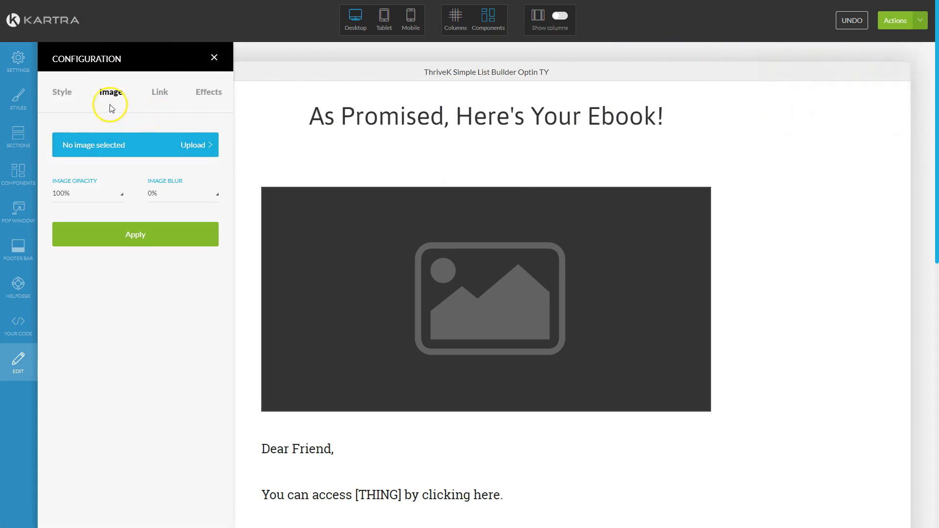
Step: Search the image library for 'ebook' and apply an e-reader photo to the image block
click(178, 146)
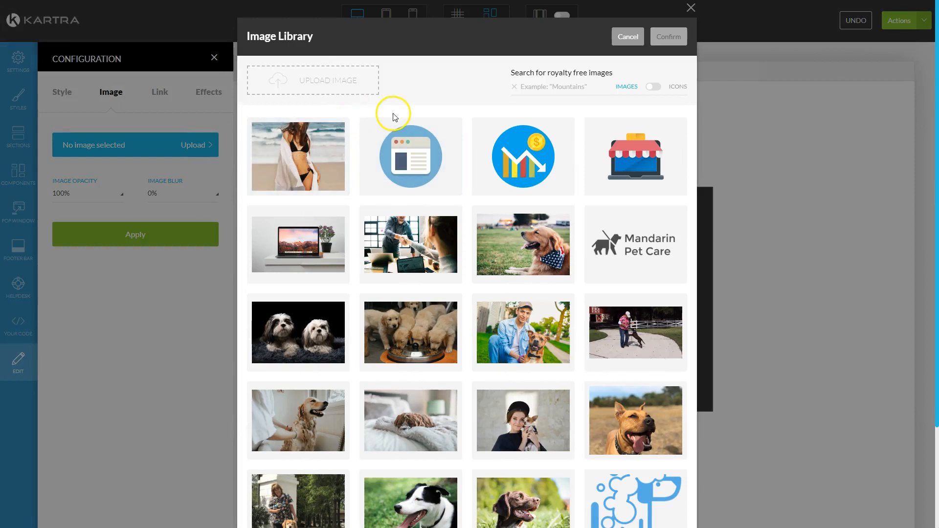
scroll(465, 272, down, 3)
scroll(466, 268, up, 3)
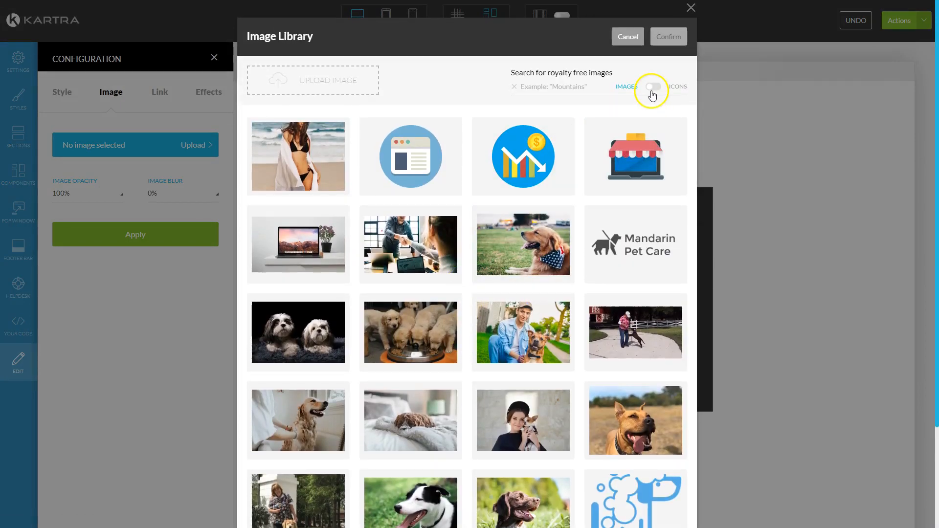
click(571, 87)
text(ebo)
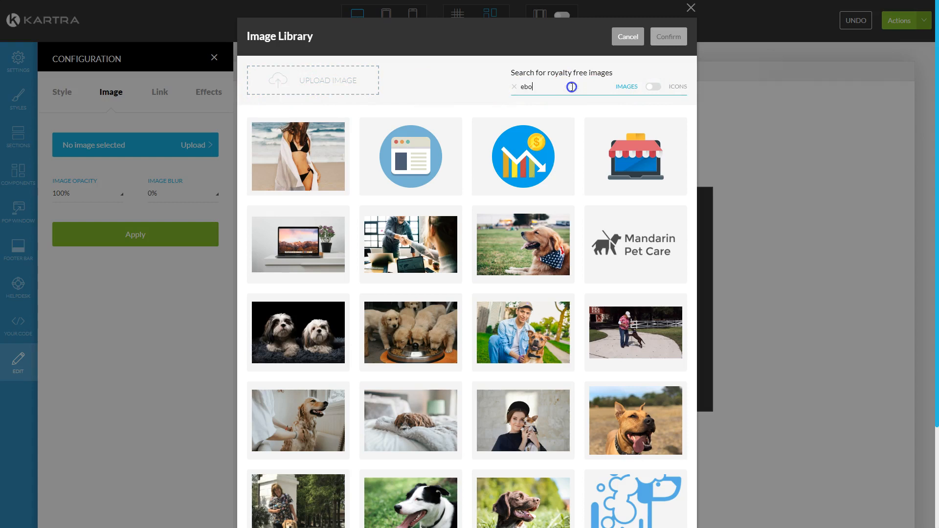
text(ok)
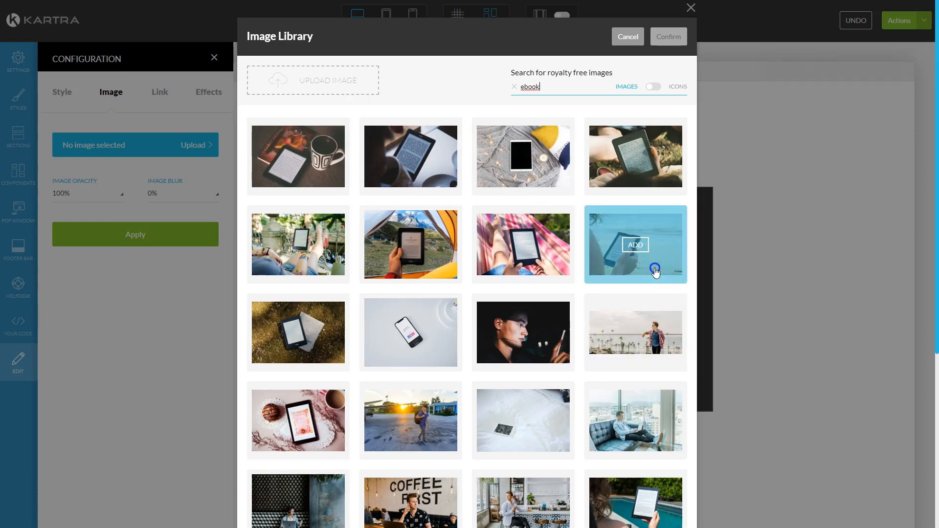
click(297, 247)
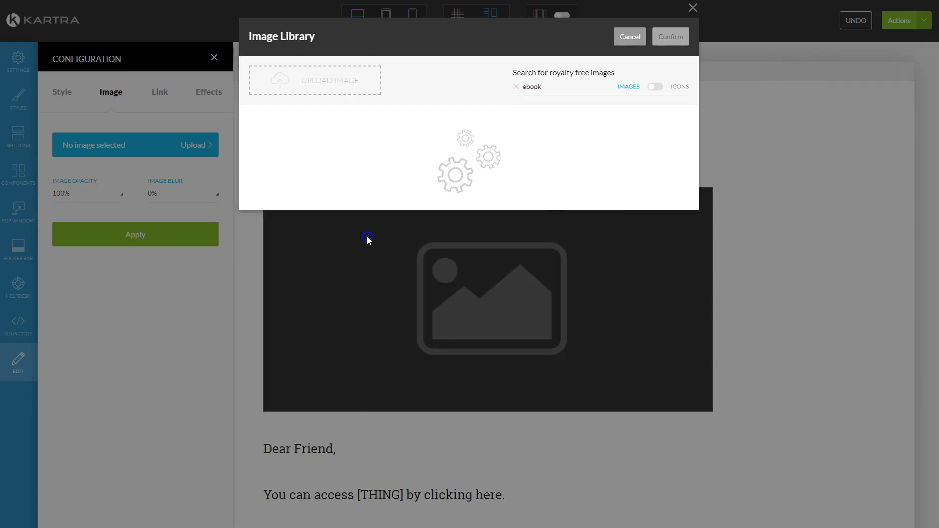
click(289, 154)
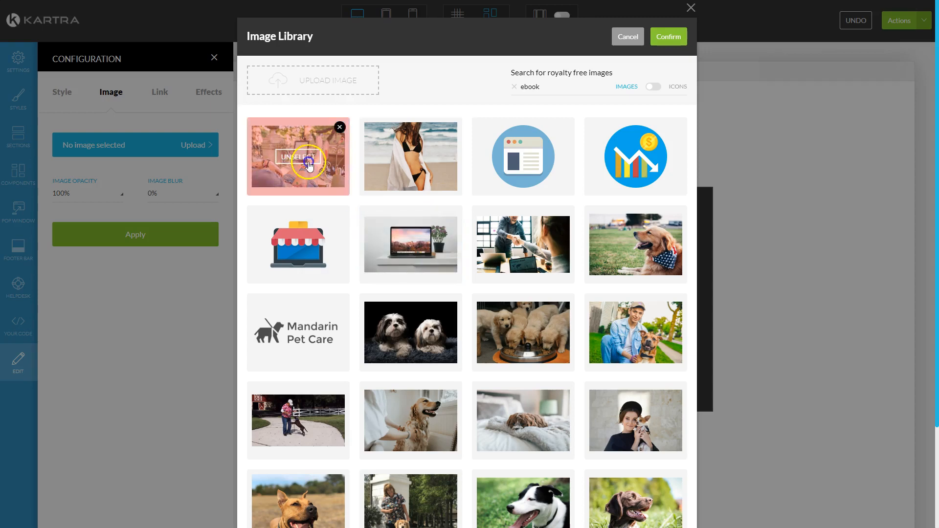
click(675, 36)
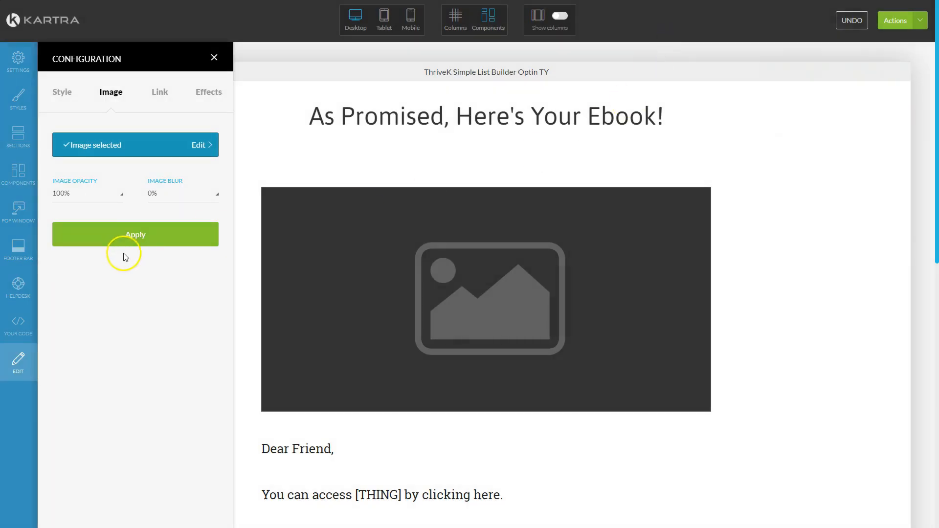
click(130, 234)
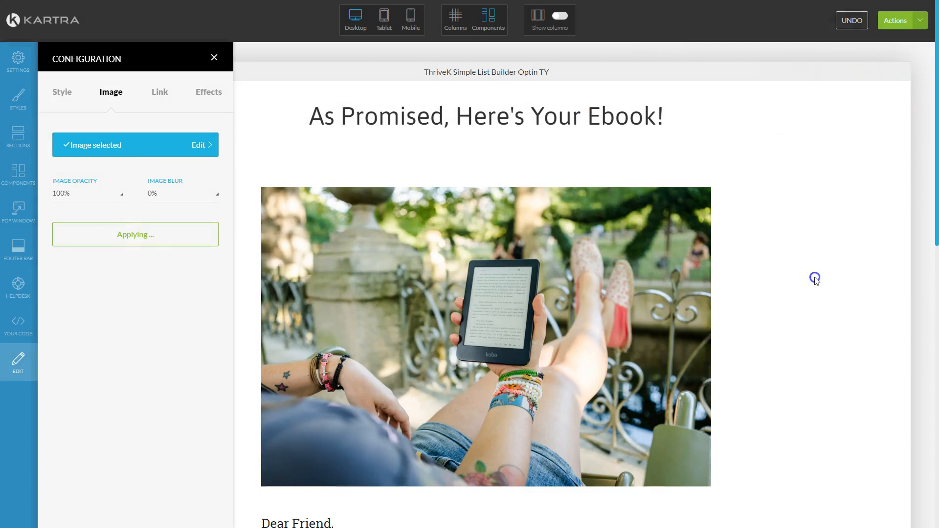
click(214, 59)
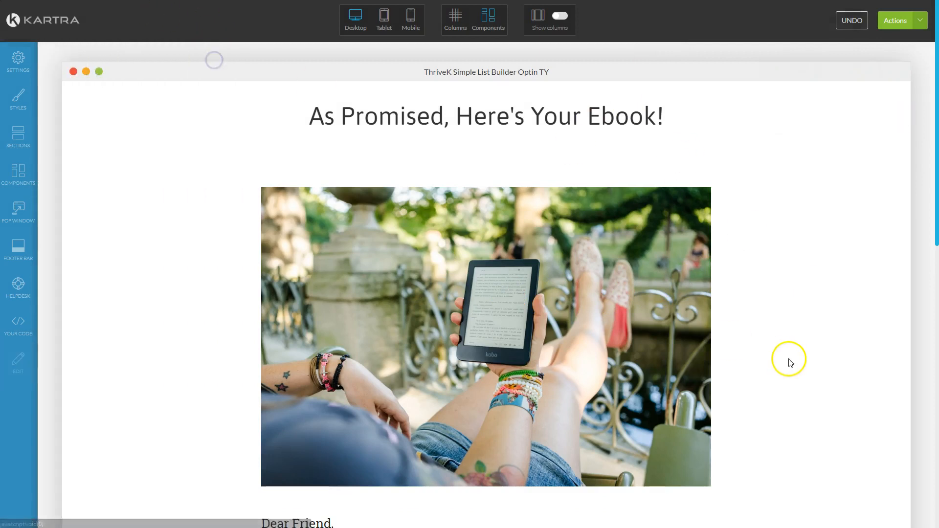
Step: Replace the [THING] placeholder with 'MY EBOOK' so the letter reads 'You can access MY EBOOK by clicking here.'
scroll(790, 362, down, 5)
scroll(493, 254, up, 5)
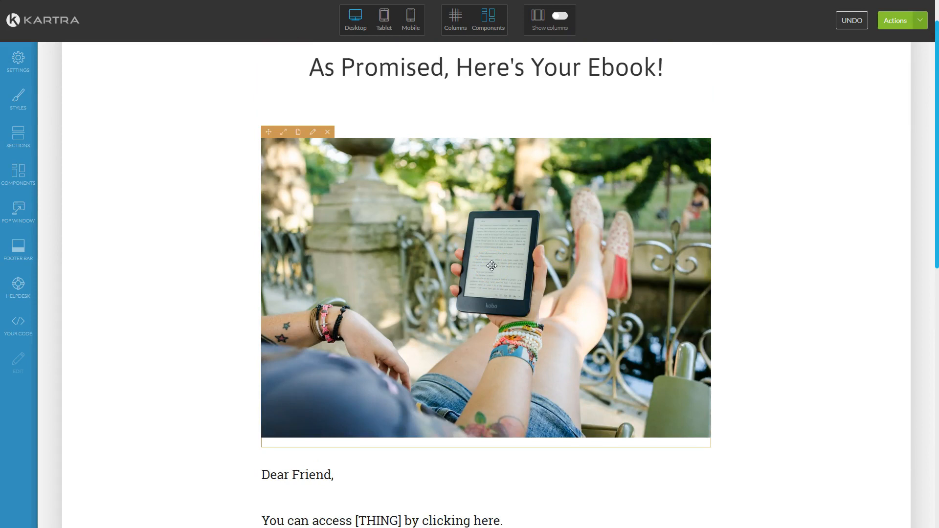
scroll(685, 264, down, 7)
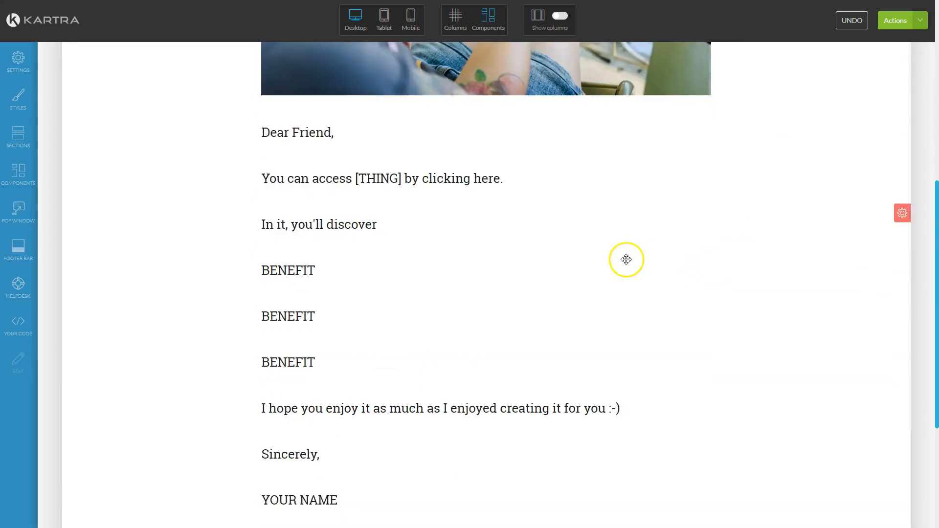
scroll(625, 258, up, 5)
scroll(498, 162, down, 8)
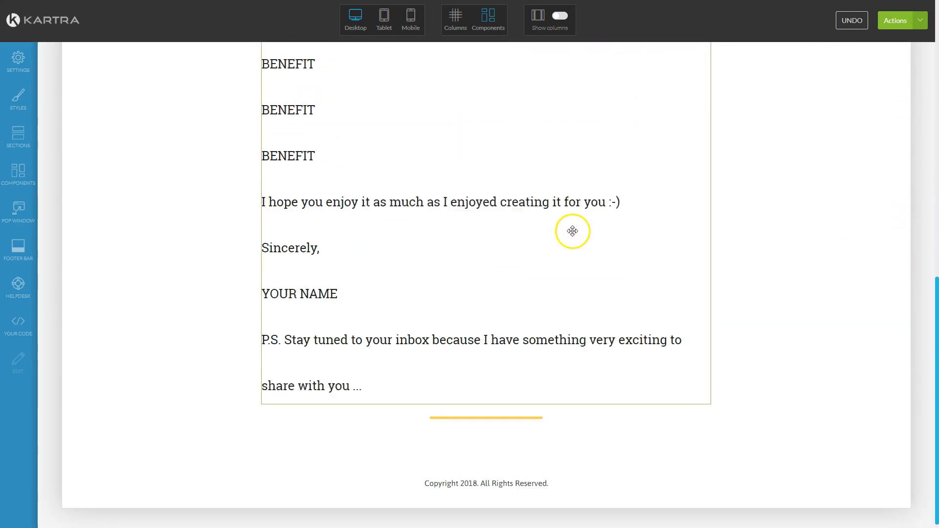
scroll(573, 230, up, 6)
scroll(572, 231, down, 7)
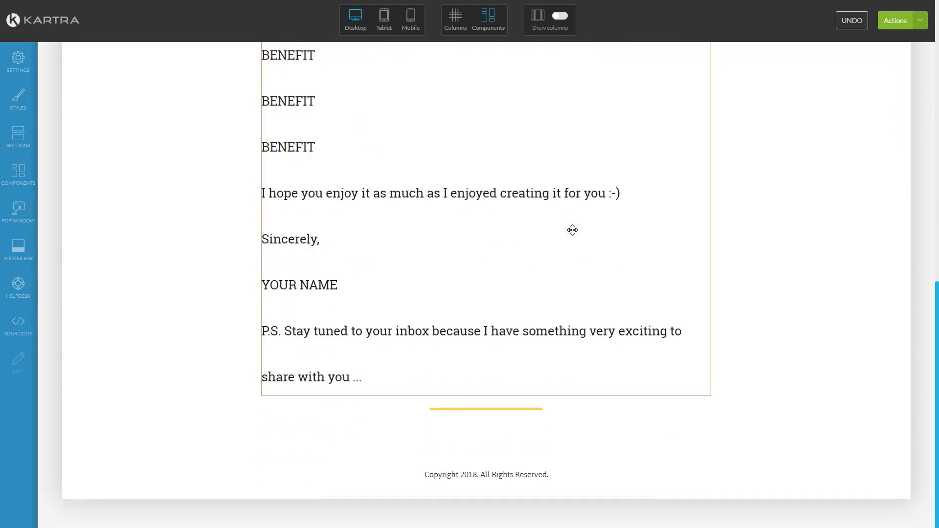
scroll(526, 310, up, 1)
scroll(526, 310, up, 4)
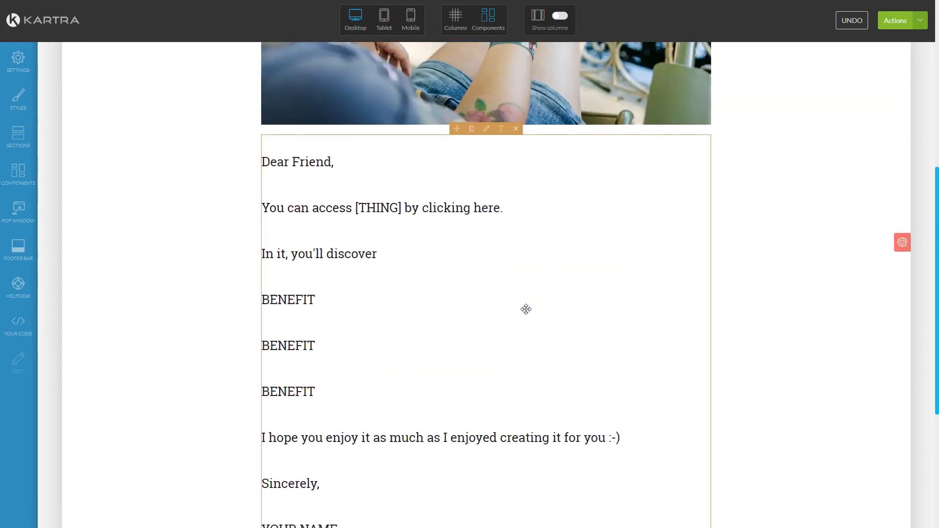
click(401, 202)
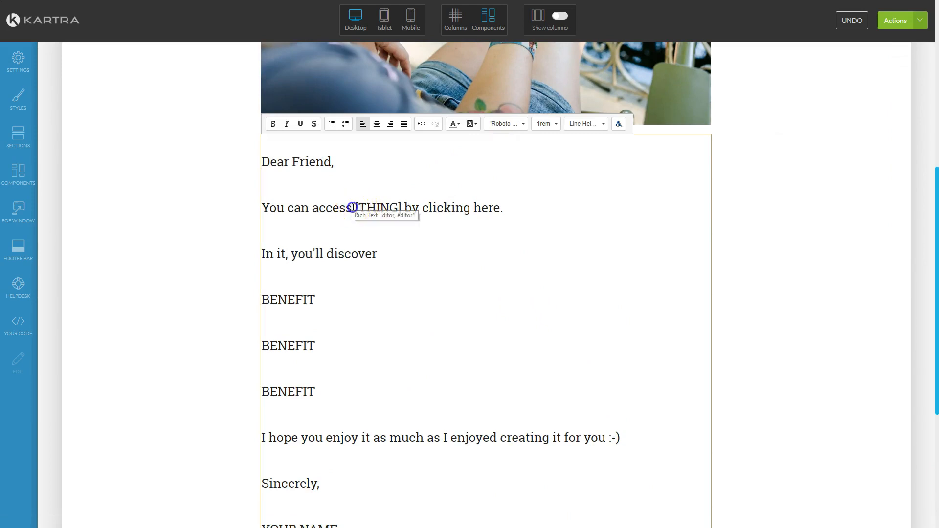
drag(352, 208, 399, 208)
text(MY EBOOK)
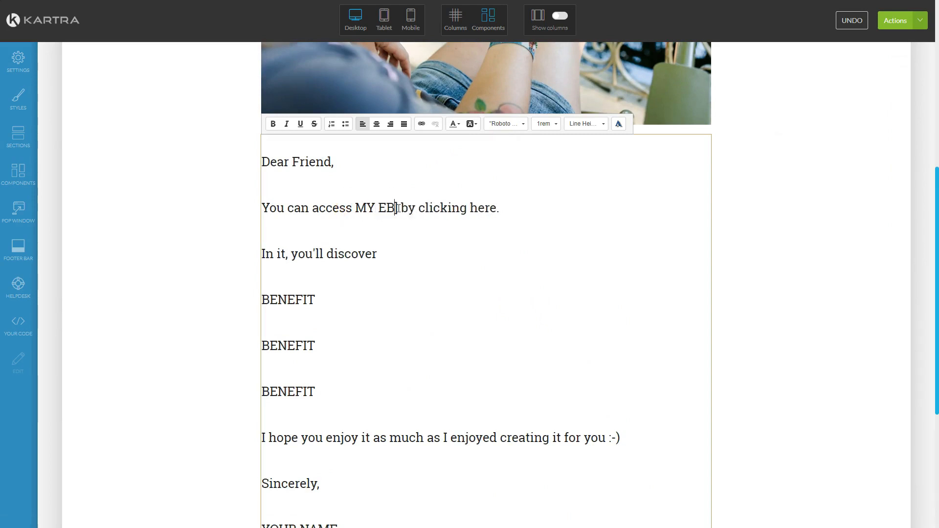
key(Delete)
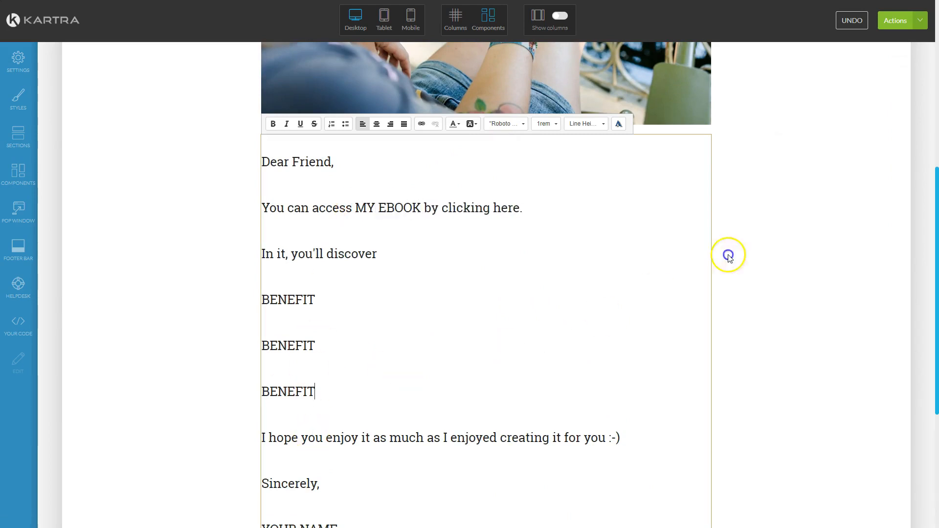
click(895, 25)
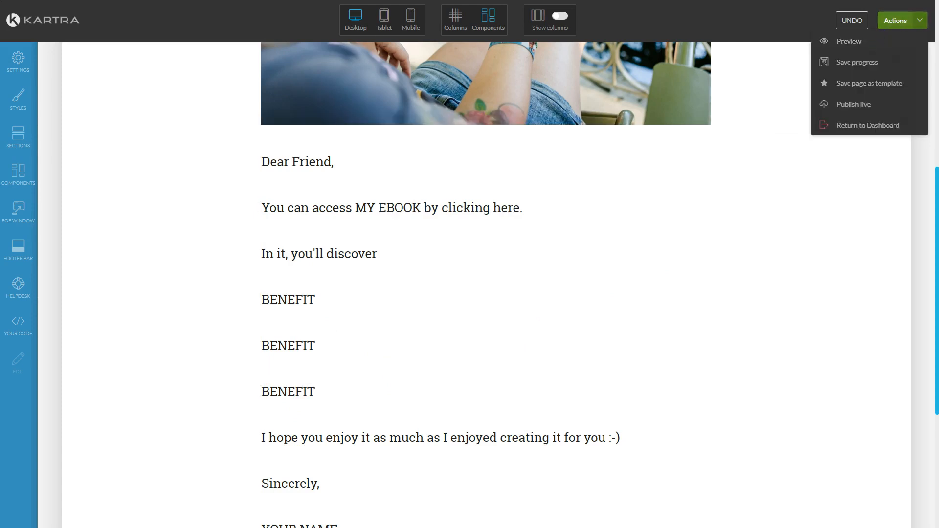
Step: Publish the thank-you page live on the kartra.com domain with its link ending /thank-you, and copy the URL
click(854, 104)
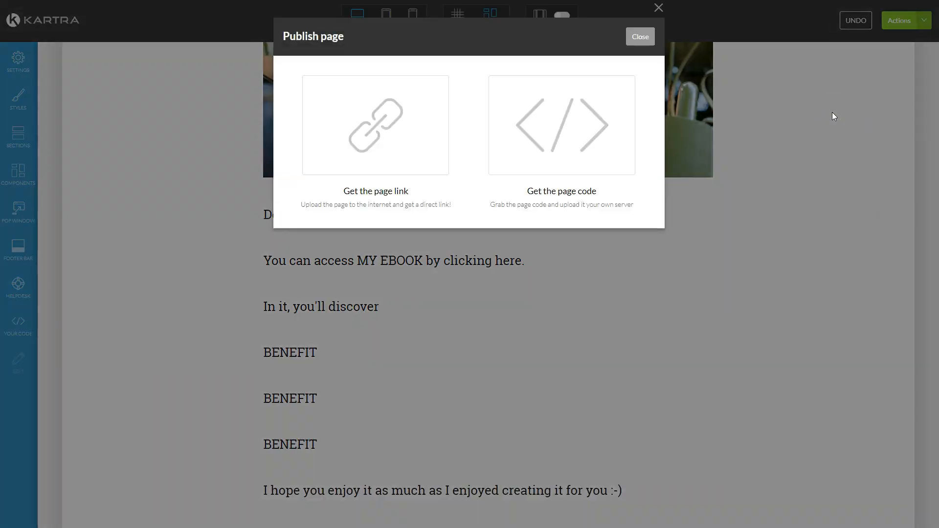
click(428, 133)
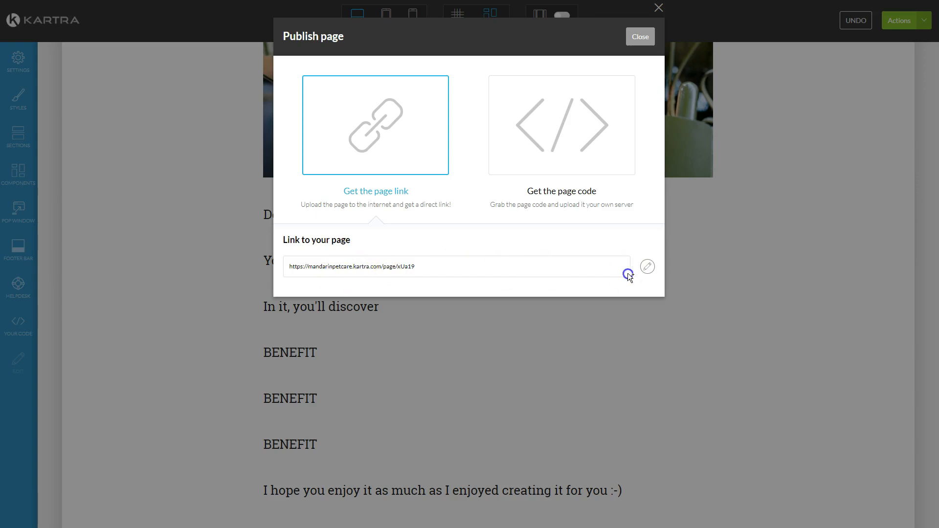
click(431, 260)
click(648, 266)
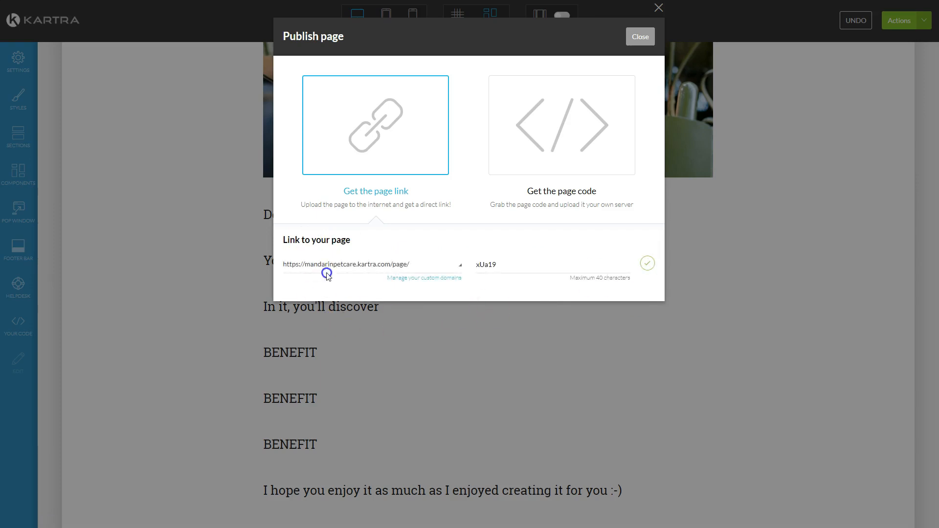
click(460, 265)
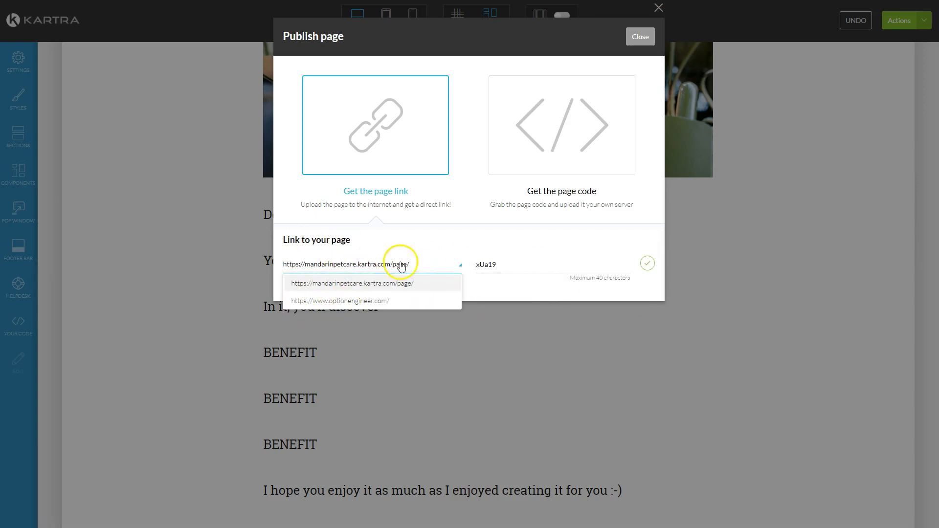
click(460, 243)
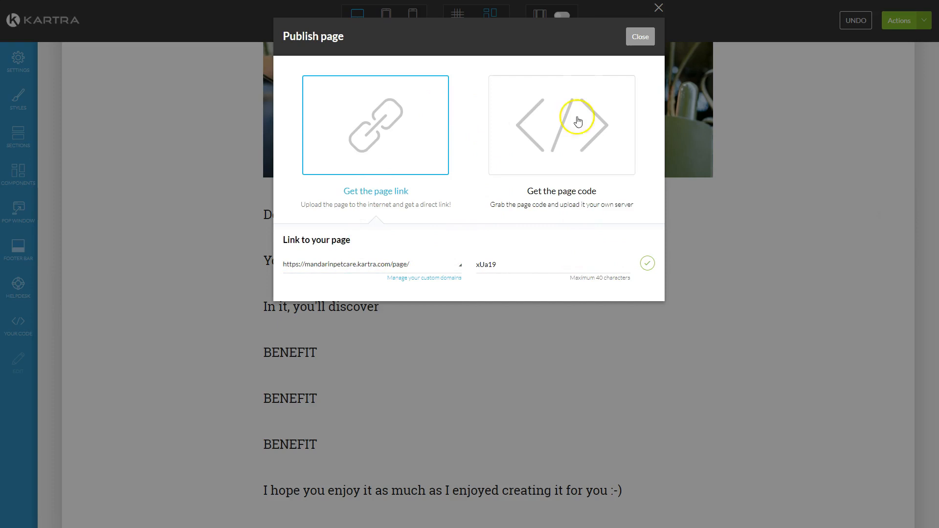
drag(506, 265, 462, 263)
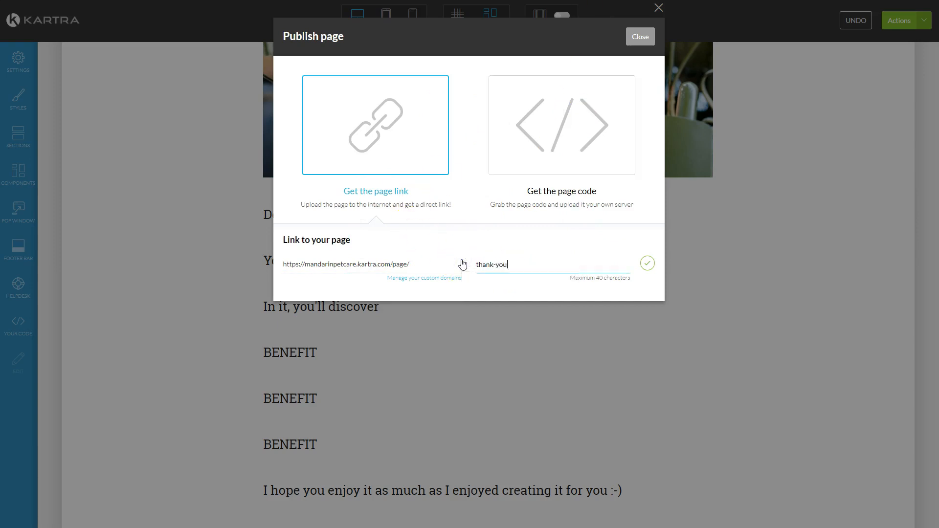
click(648, 263)
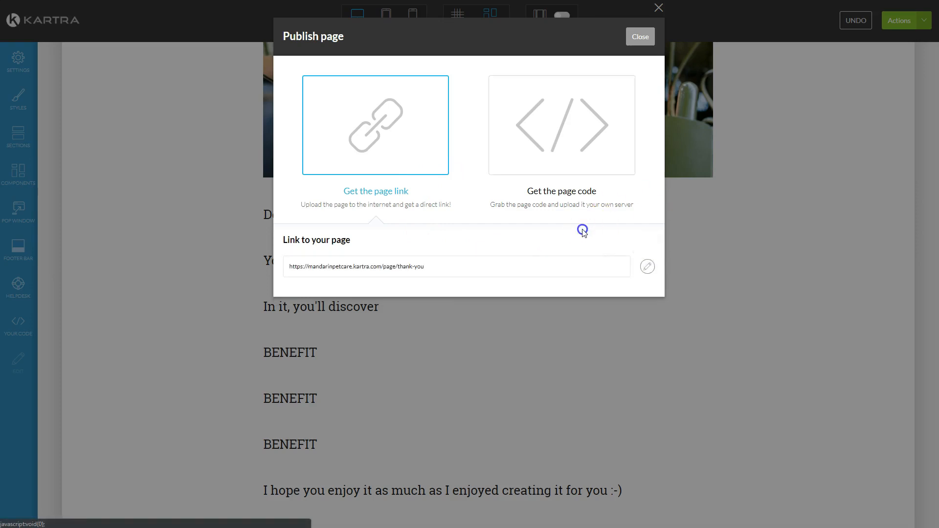
drag(514, 264, 190, 236)
key(ctrl+c)
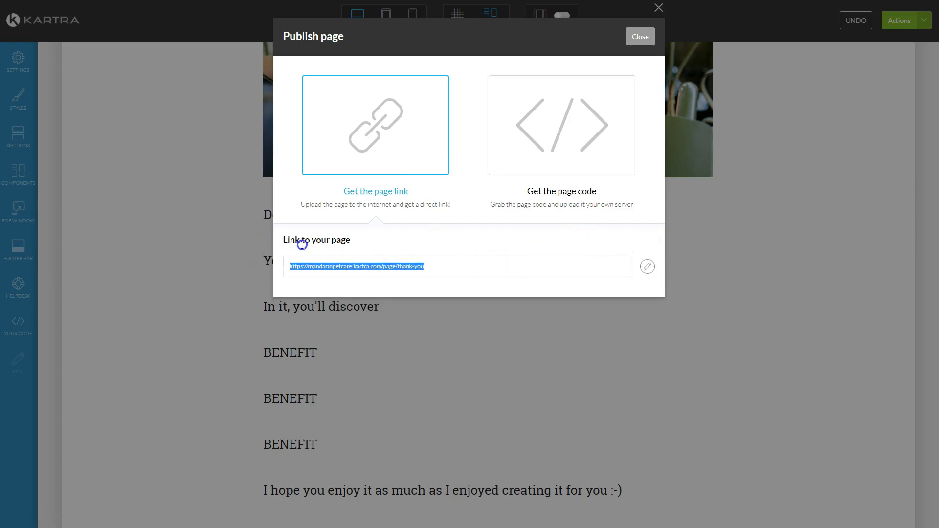
Step: Close the publish dialog and exit the page editor back to the Pages dashboard
click(641, 37)
click(913, 23)
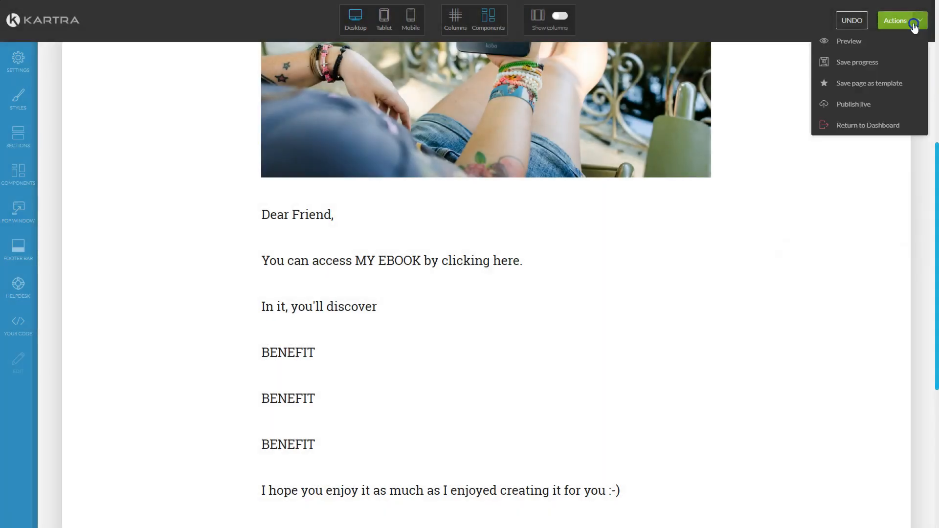
click(857, 124)
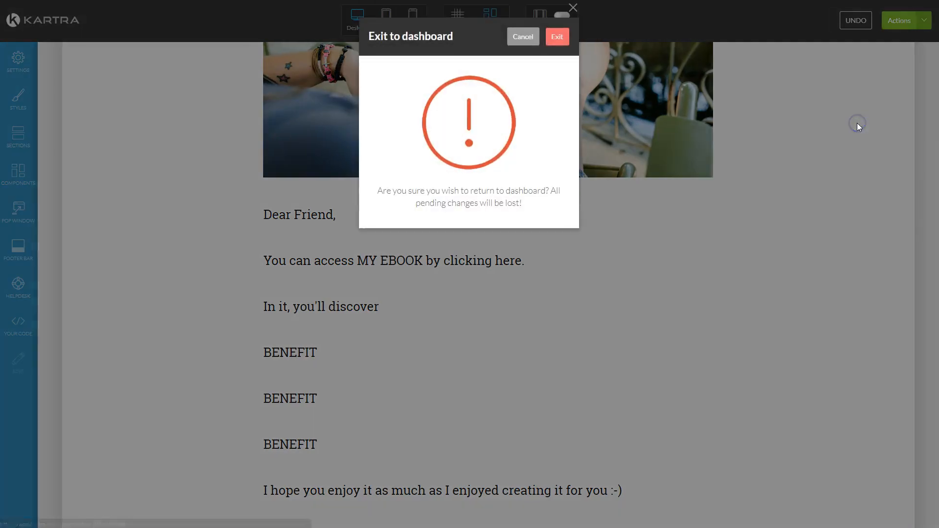
click(558, 38)
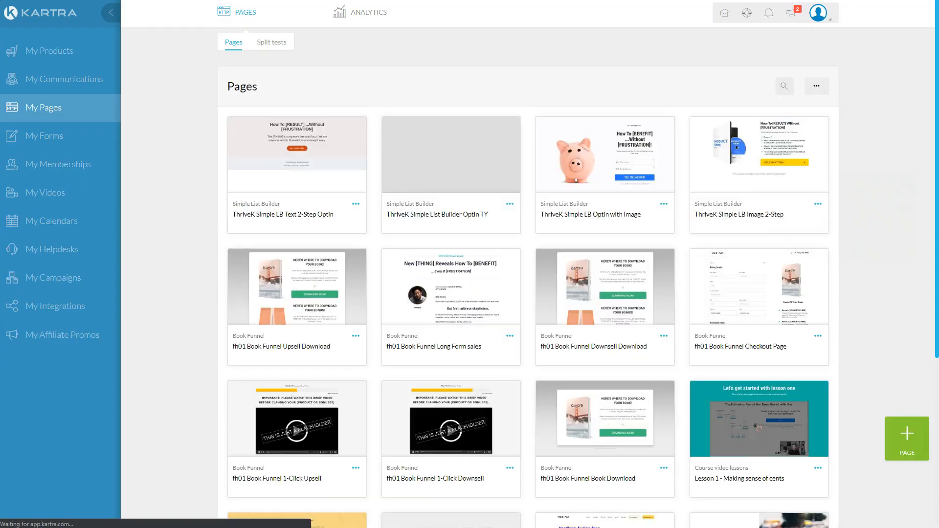
Step: Load the copied thank-you page link in a private window to confirm it works
key(ctrl+shift+n)
key(ctrl+v)
key(Return)
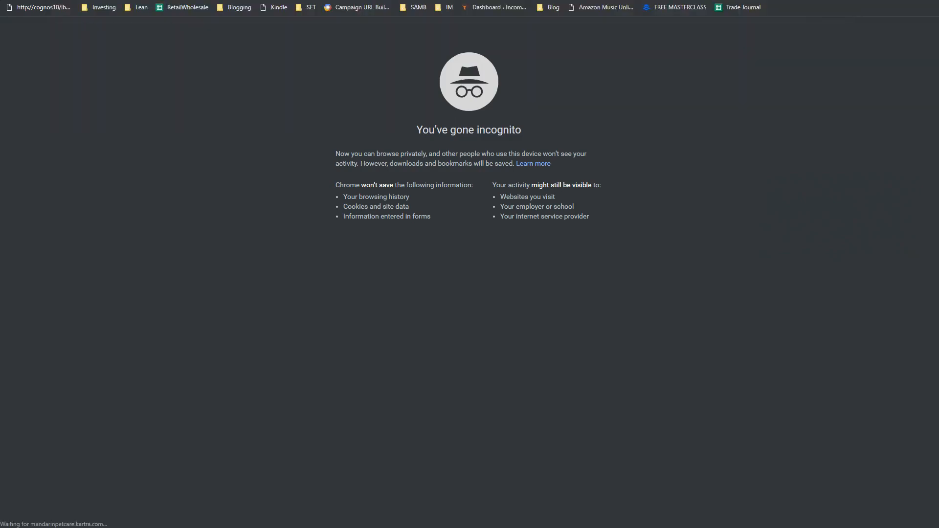
scroll(693, 171, down, 2)
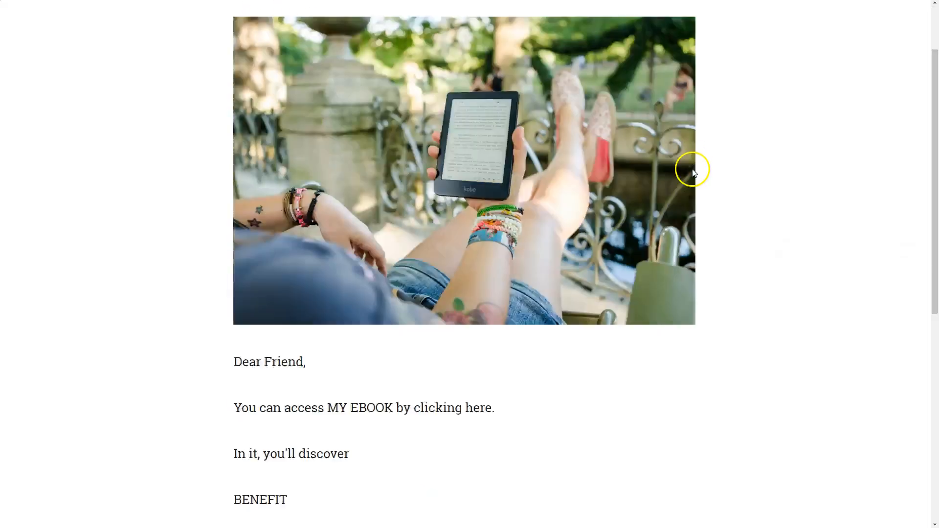
scroll(693, 171, down, 8)
scroll(455, 411, up, 1)
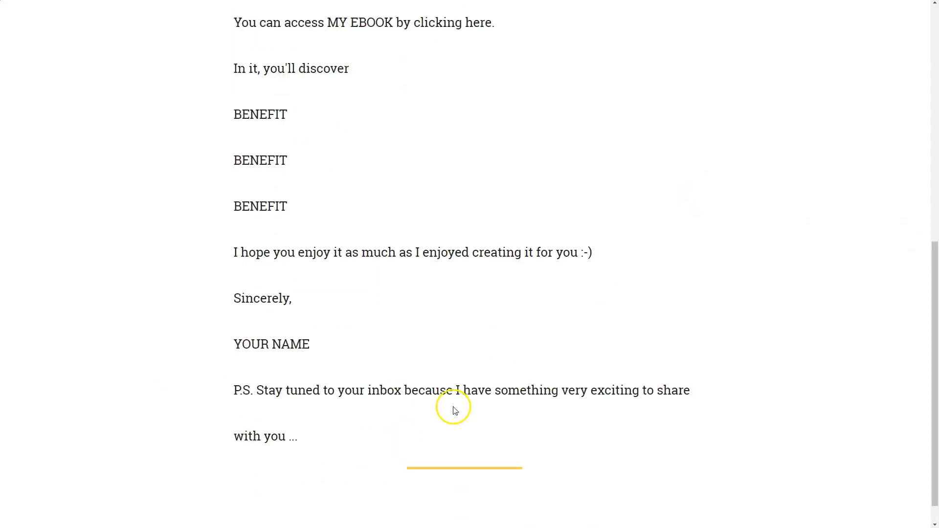
scroll(454, 410, up, 10)
key(ctrl+w)
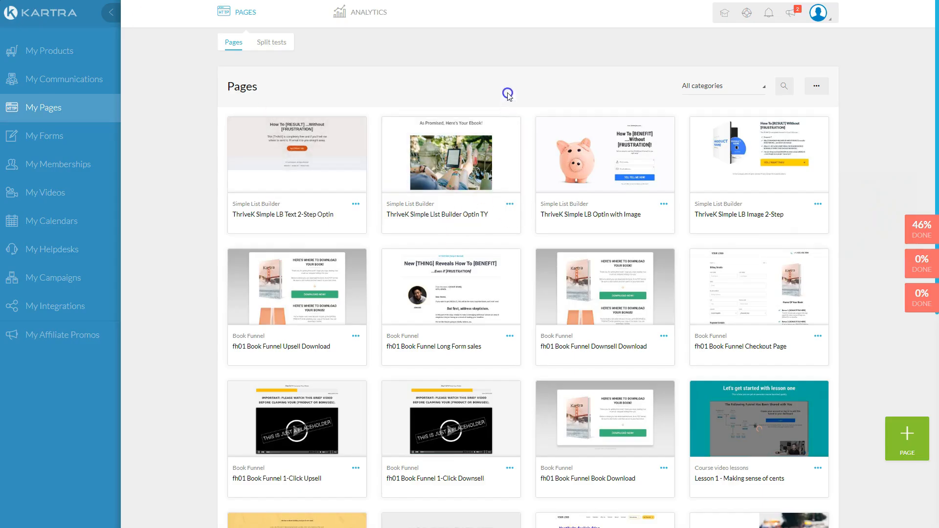
click(917, 298)
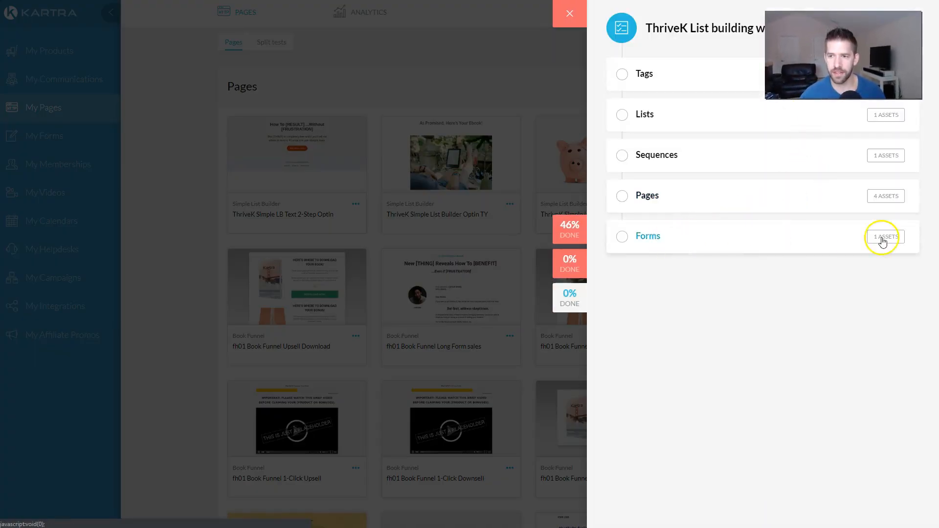
Step: Expand the checklist's Forms item and jump to the Forms list with the ThriveK Simple List Builder Form
click(653, 238)
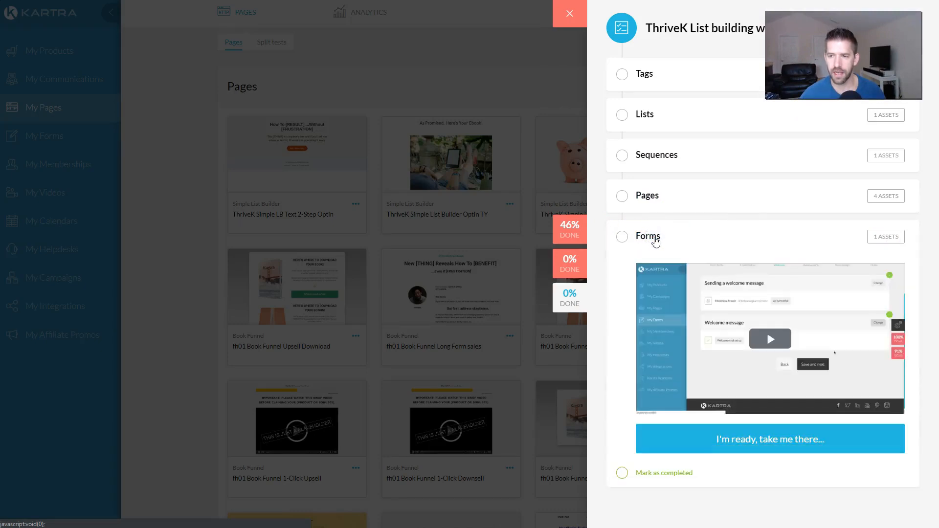
click(764, 446)
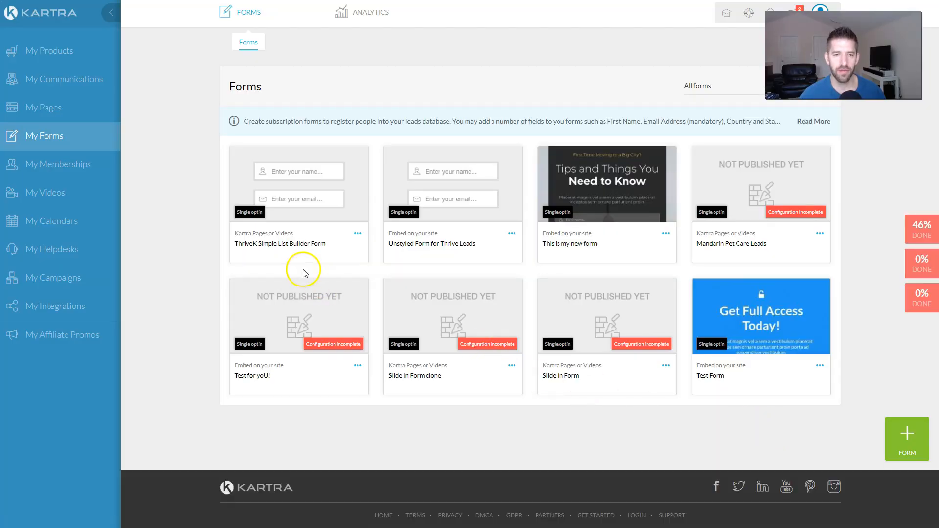
click(357, 233)
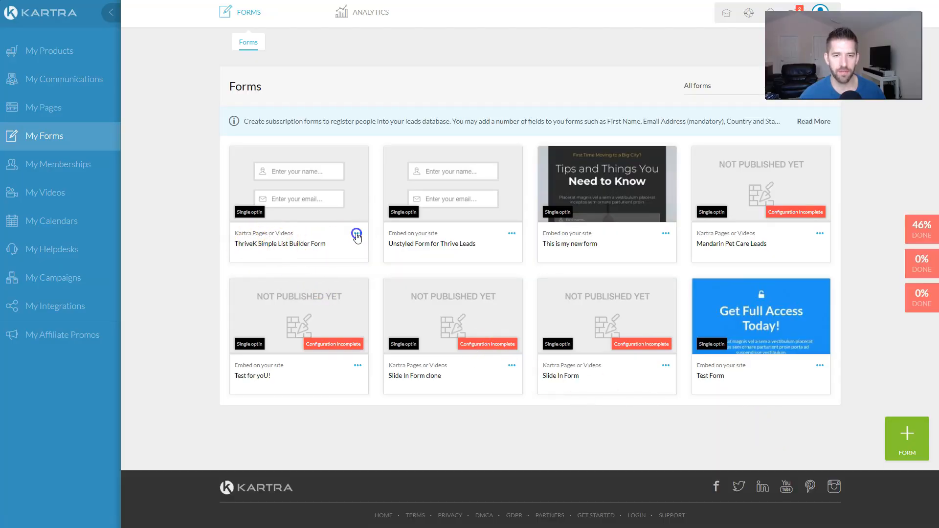
Step: Edit the ThriveK Simple List Builder Form under its current name, passing fields and confirmation with single opt-in
click(402, 225)
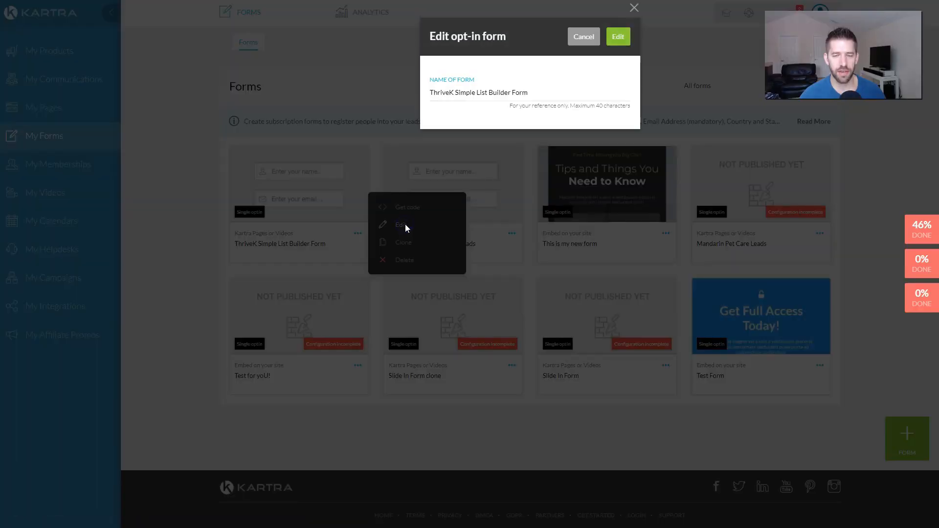
click(617, 36)
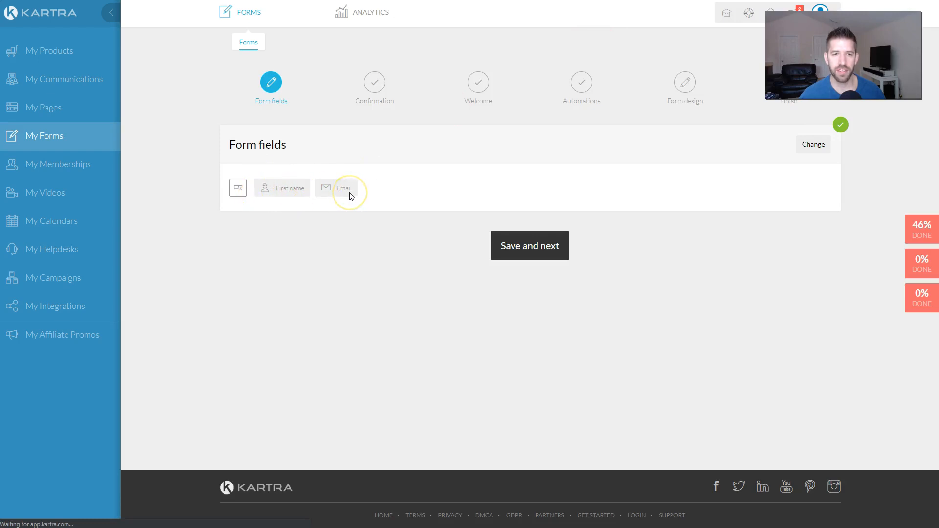
click(541, 256)
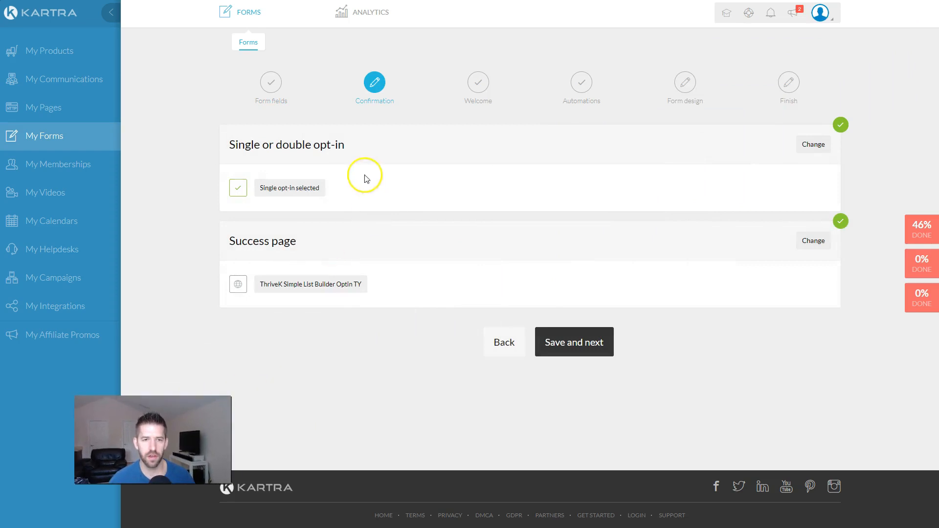
drag(259, 187, 325, 190)
click(325, 190)
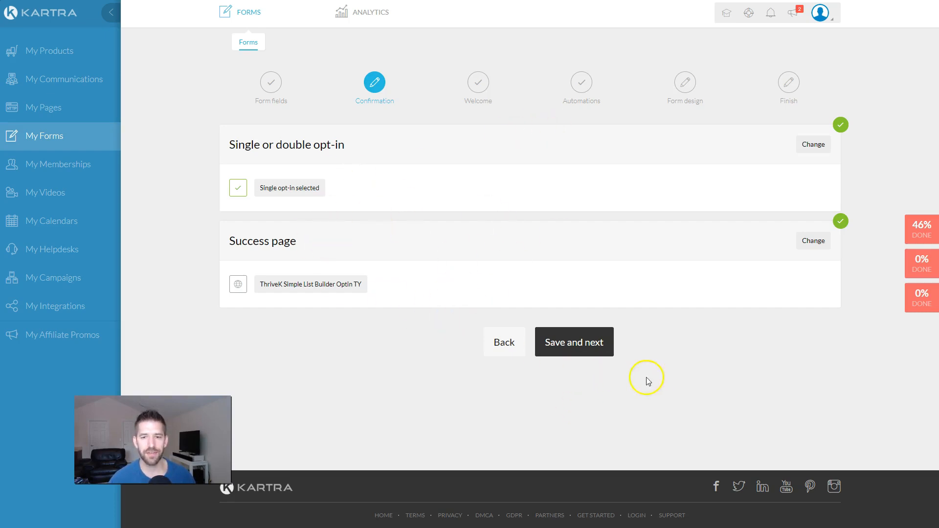
click(597, 349)
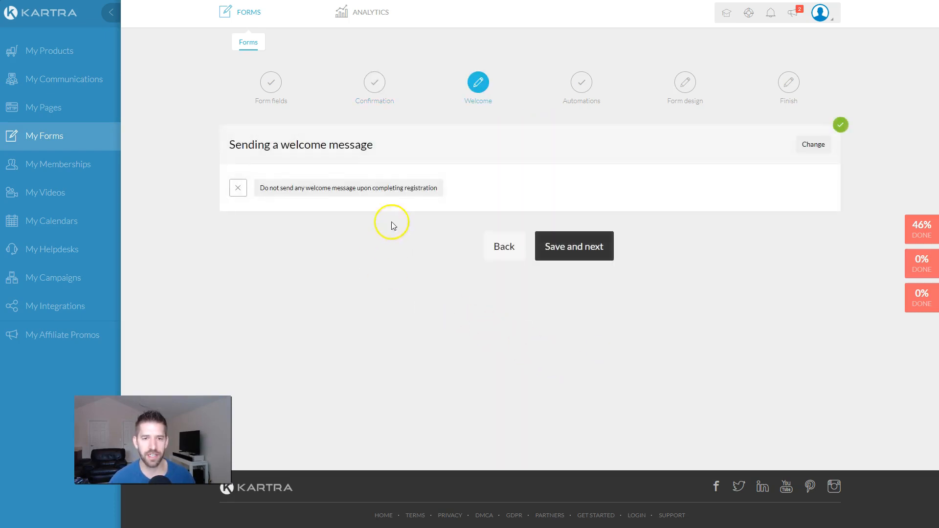
Step: Save the Welcome step unchanged, review the Automations tag and list leads join, and continue
drag(236, 144, 422, 152)
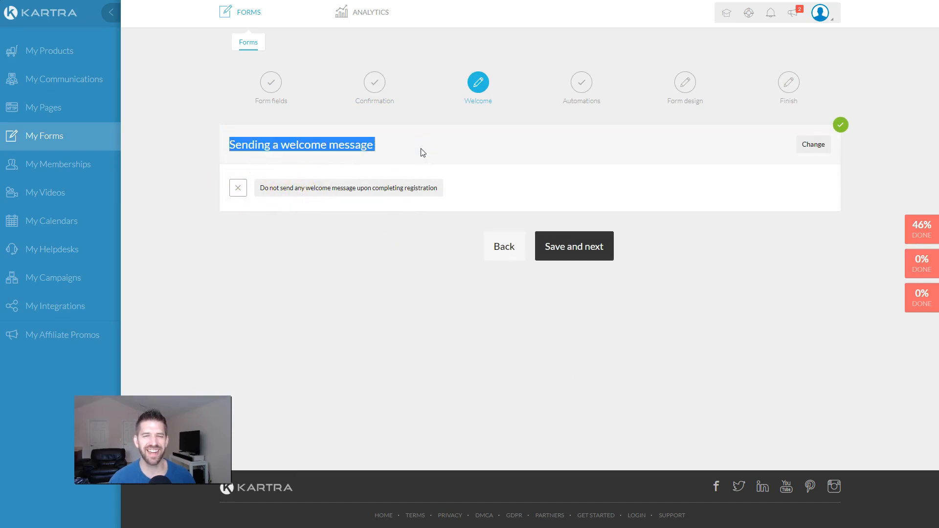
click(402, 148)
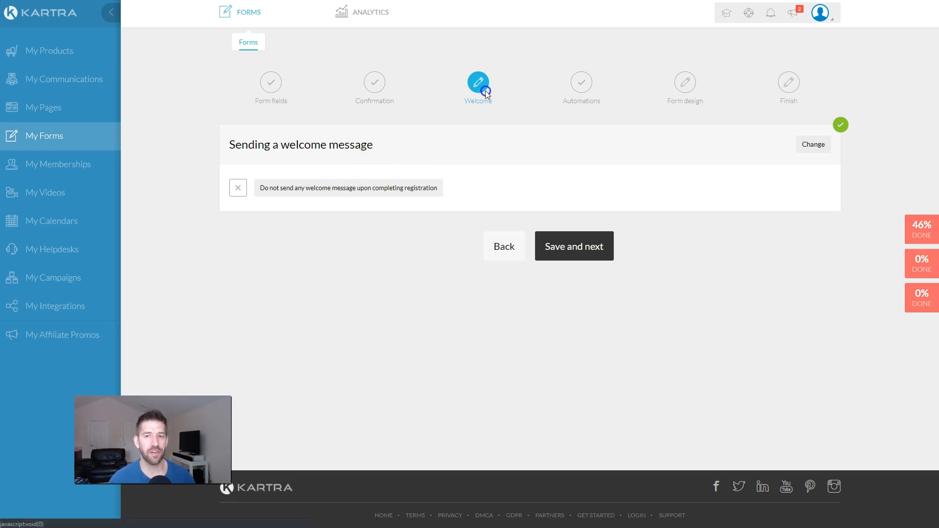
click(97, 100)
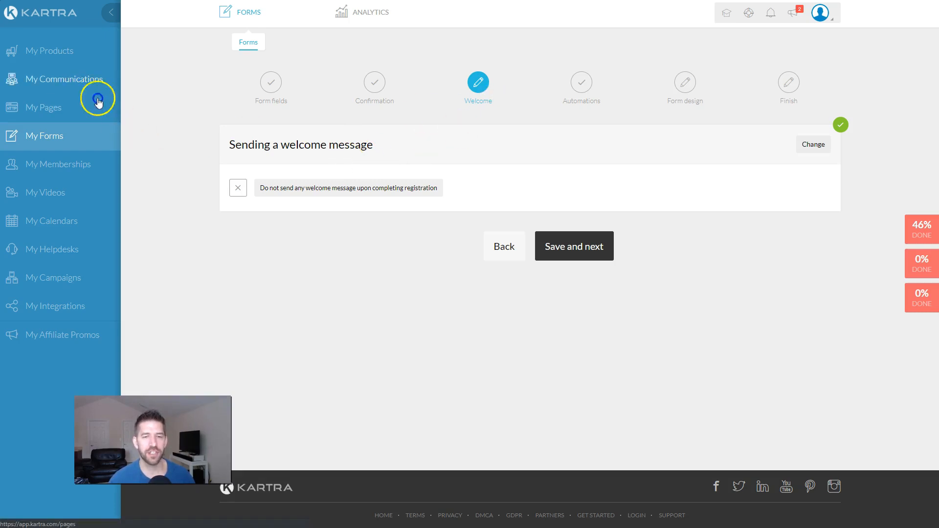
click(545, 243)
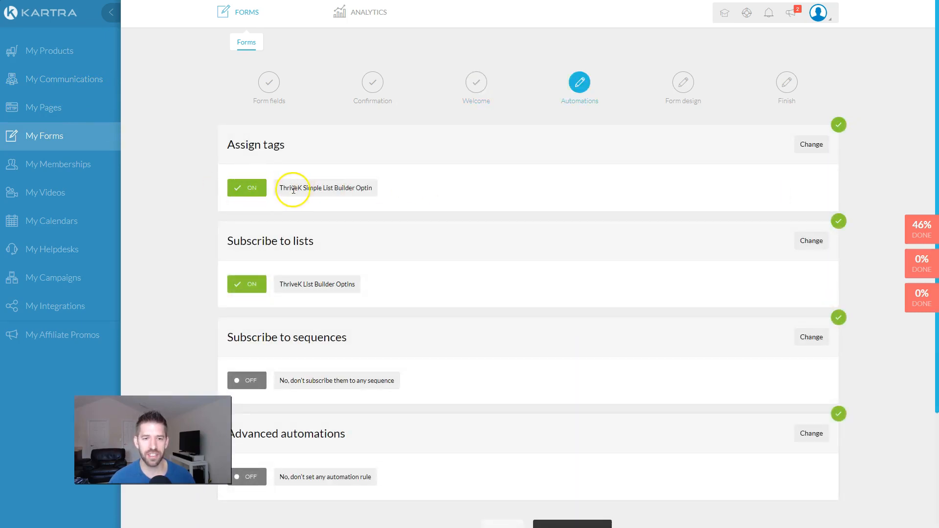
drag(286, 190, 400, 191)
drag(284, 283, 370, 289)
scroll(413, 279, down, 3)
scroll(413, 284, up, 3)
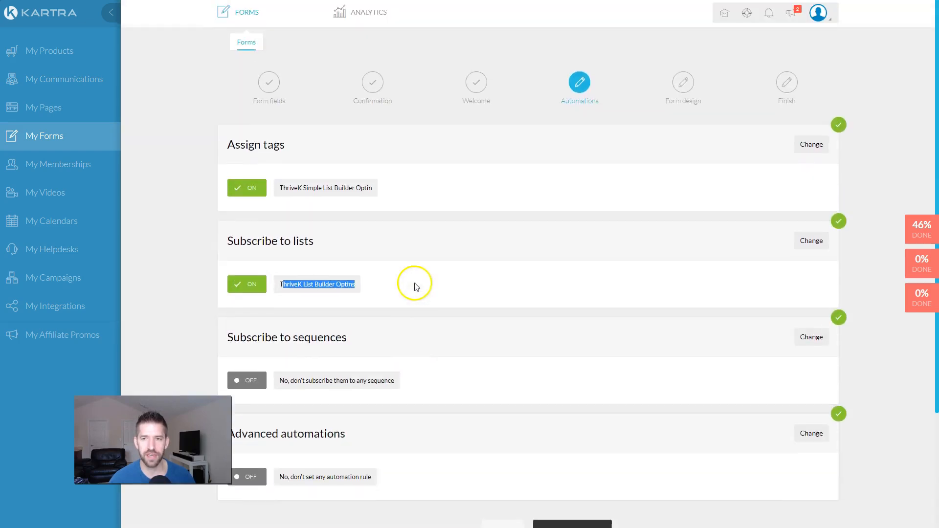
scroll(577, 390, down, 1)
click(595, 485)
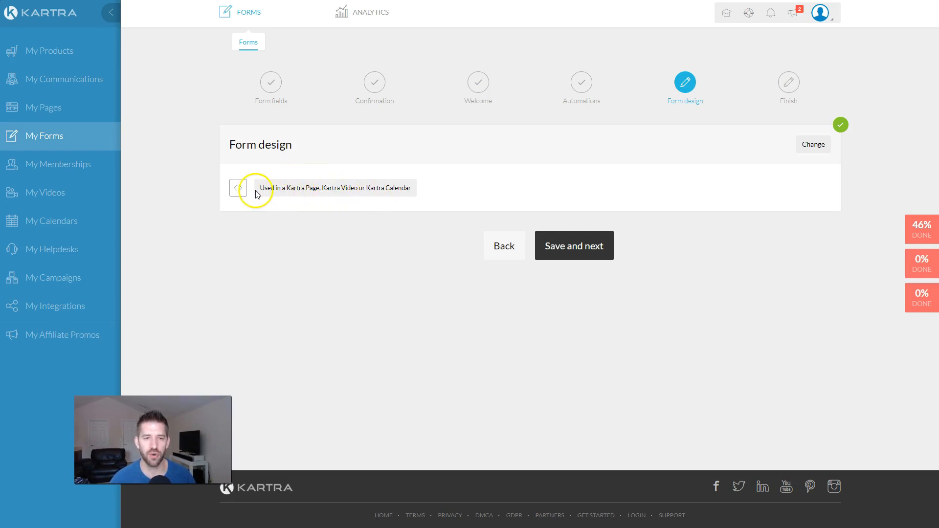
Step: Keep the form design as 'In a Kartra Page, Video or Calendar' and save to finish the form
drag(261, 191, 421, 187)
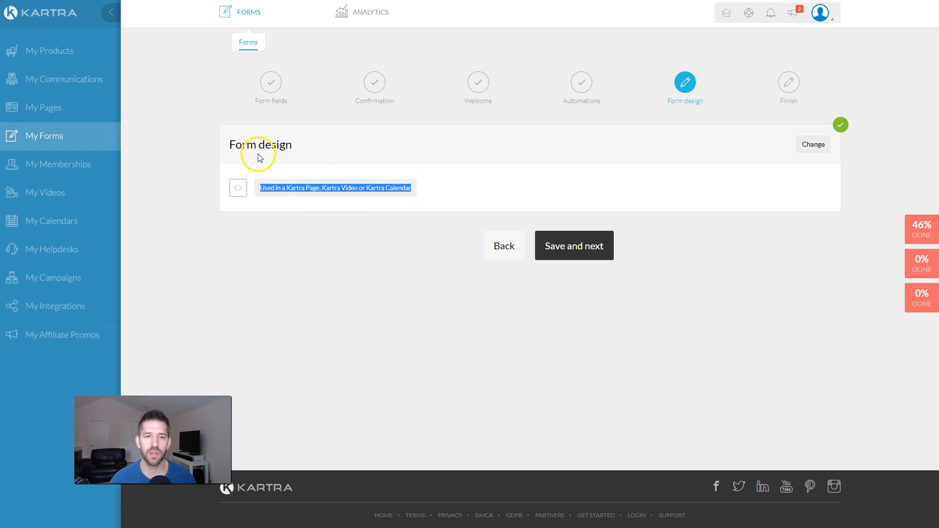
click(277, 171)
click(811, 146)
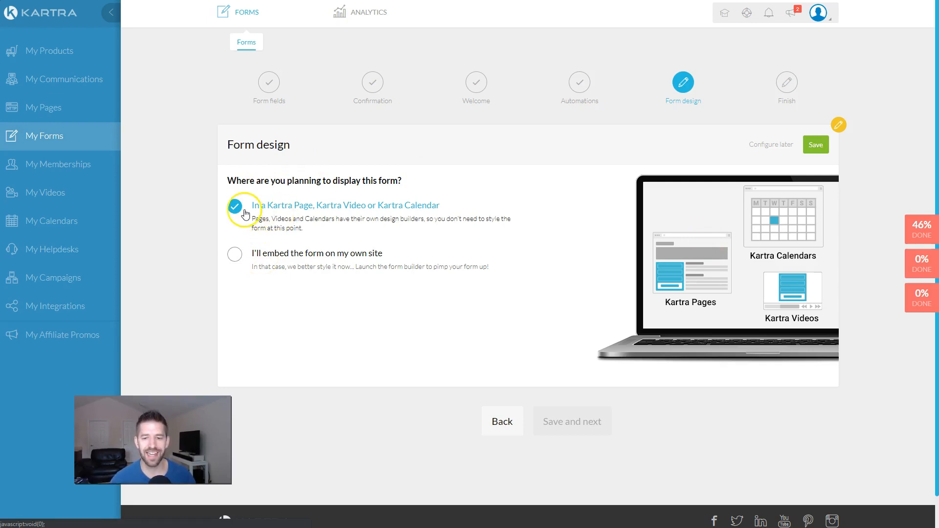
click(815, 147)
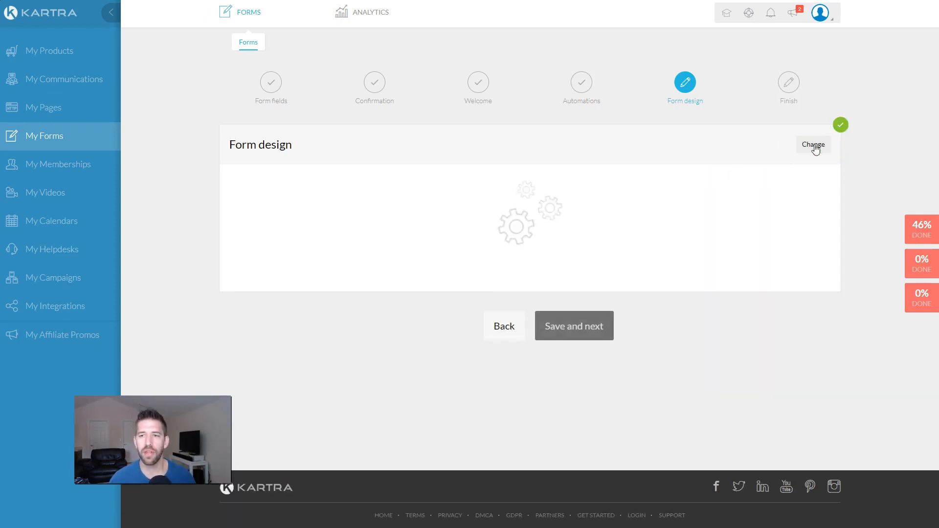
click(577, 255)
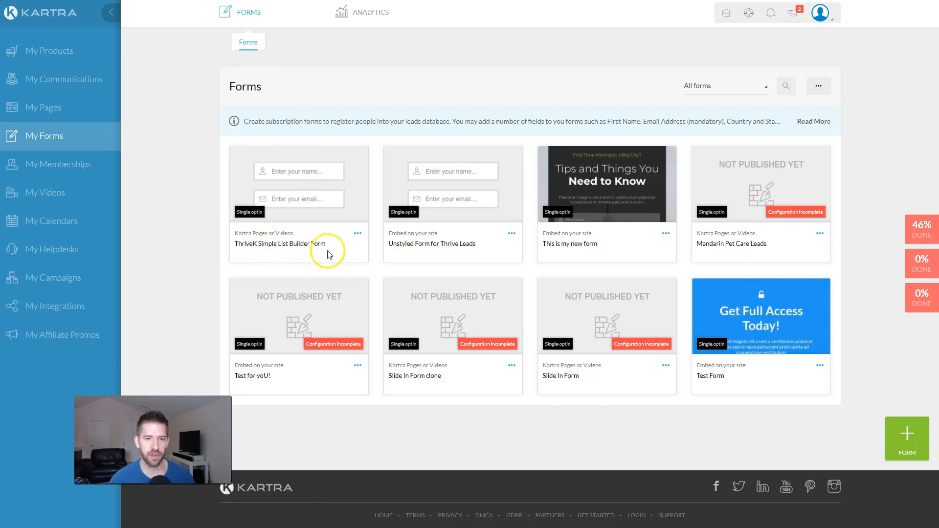
Step: Clone the ThriveK Simple List Builder Form, changing the end of the copy's name to 'for'
click(358, 234)
click(410, 244)
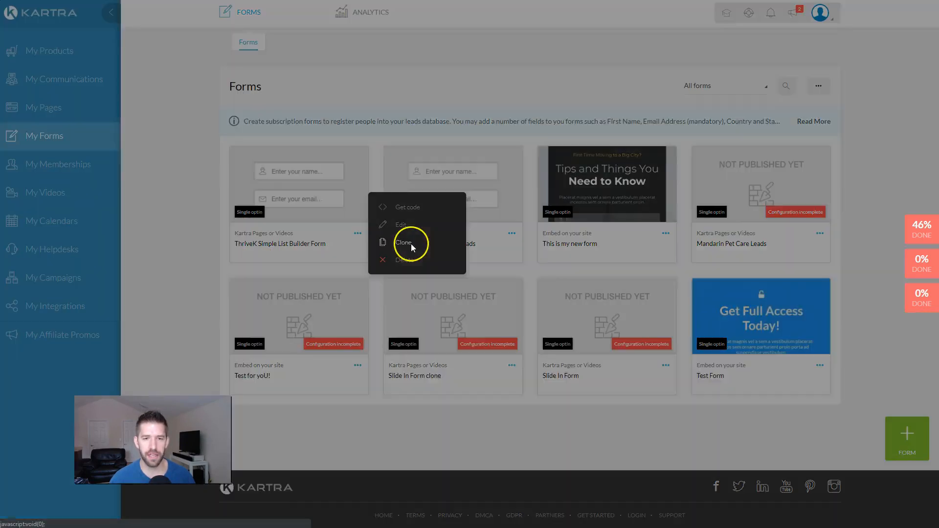
mouse_move(568, 93)
mouse_down()
mouse_move(377, 94)
mouse_move(523, 89)
mouse_move(512, 92)
mouse_up()
text(for WP)
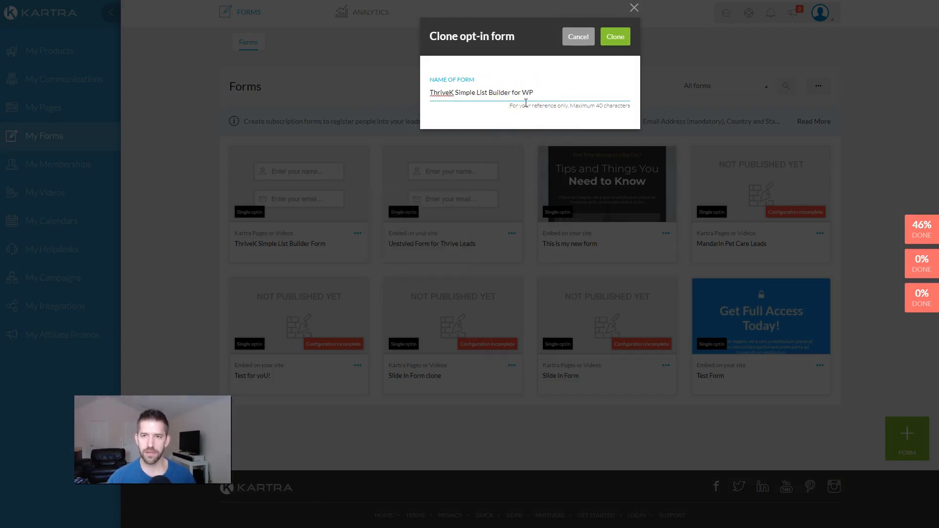
key(Return)
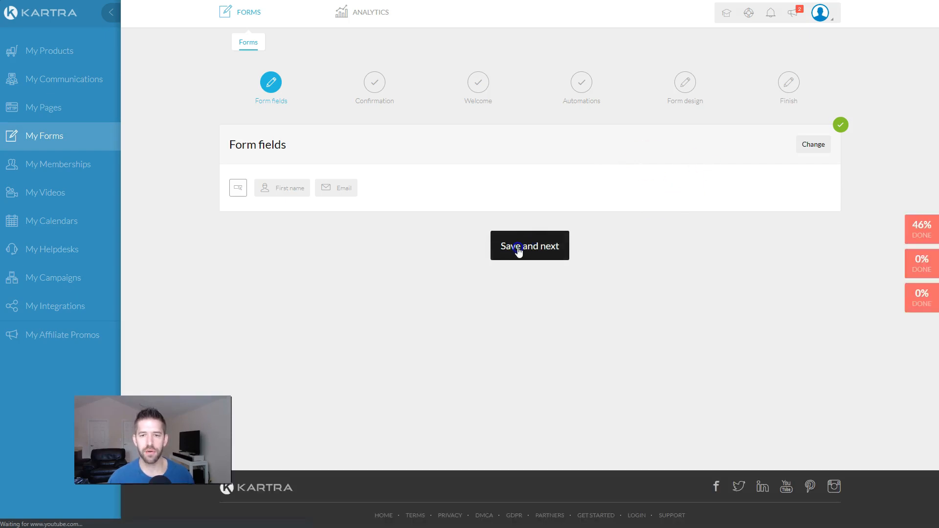
Step: Accept the clone's fields, confirmation, welcome and automations settings unchanged to reach the Form design display options
click(568, 248)
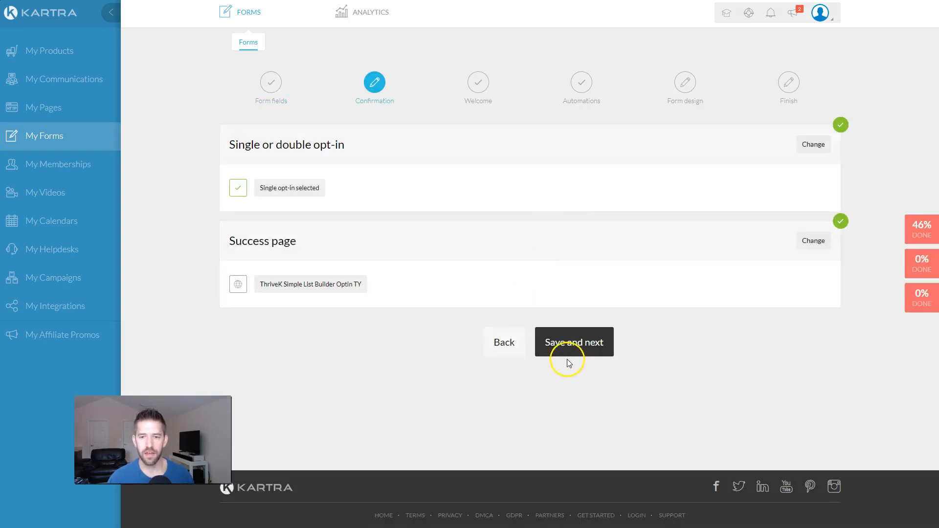
click(568, 351)
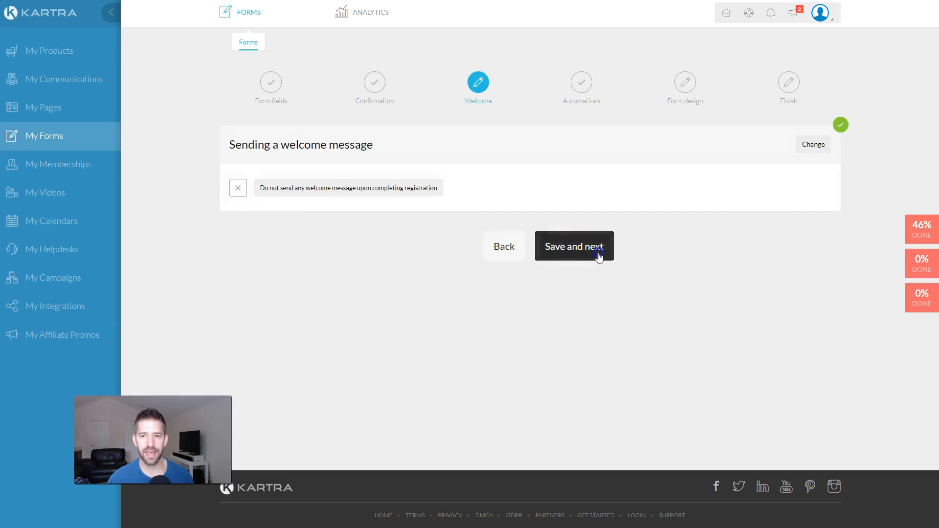
click(600, 253)
scroll(696, 318, down, 3)
click(588, 388)
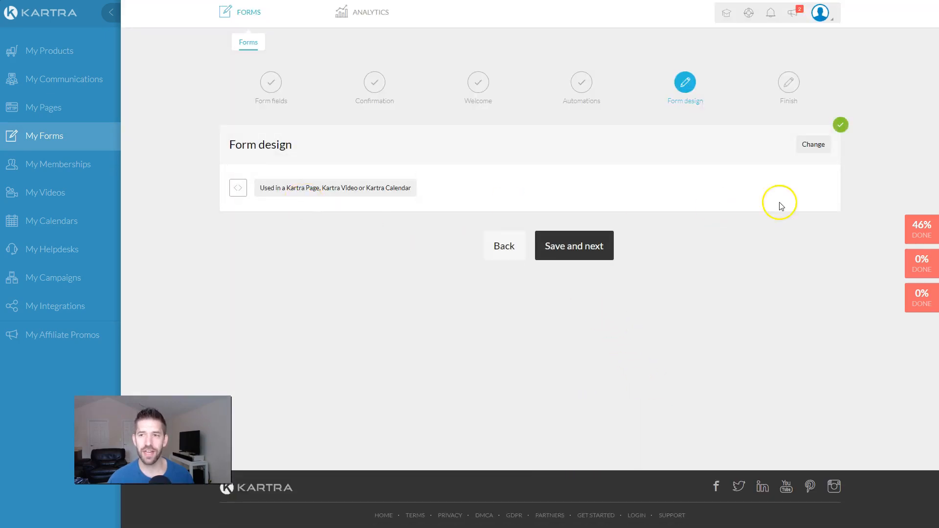
click(812, 145)
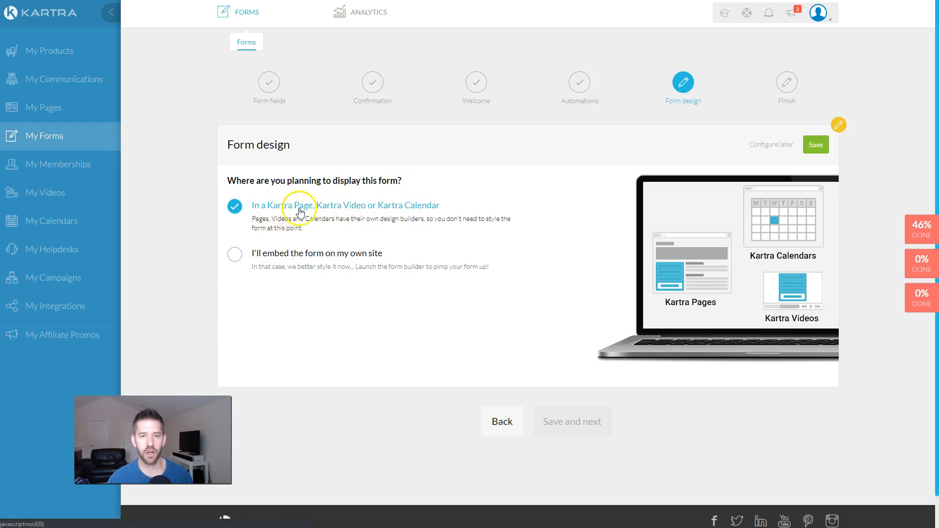
Step: Set the cloned form to 'I'll embed the form on my own site' and finish its setup
click(291, 262)
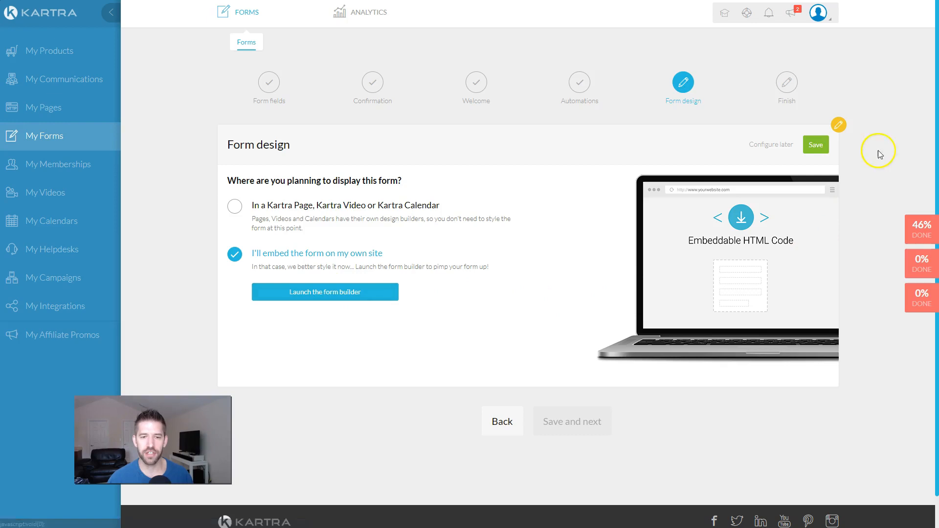
click(815, 145)
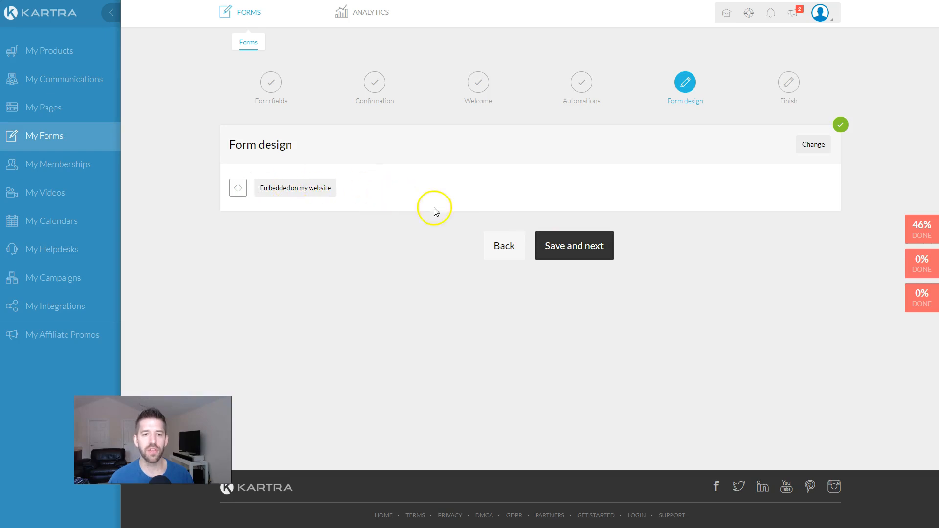
click(566, 245)
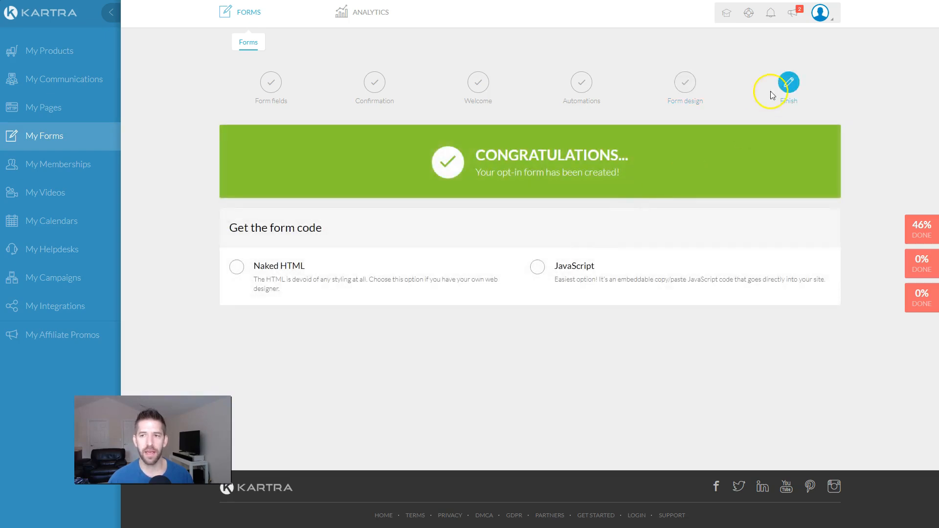
Step: Show the form code as Naked HTML and select the whole code block for copying
click(237, 268)
scroll(396, 348, down, 10)
scroll(554, 375, down, 5)
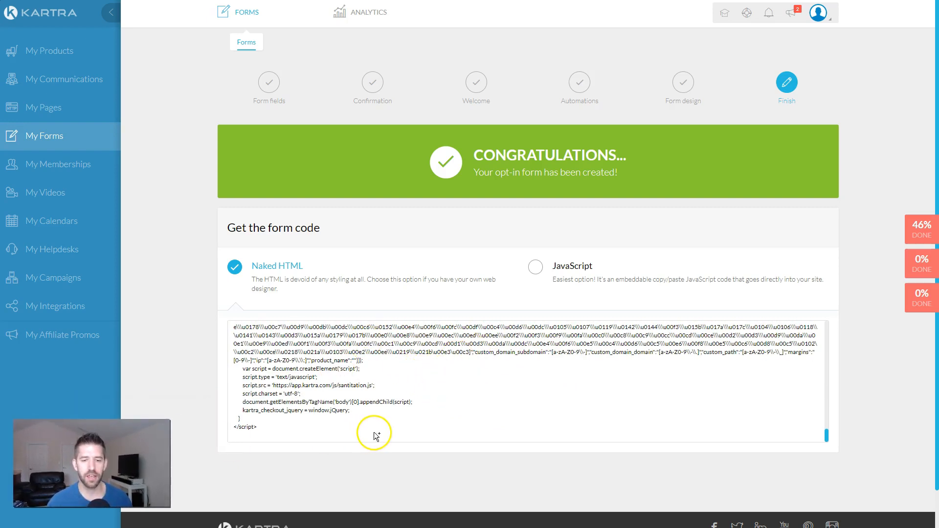
drag(368, 430, 193, 236)
scroll(336, 404, down, 1)
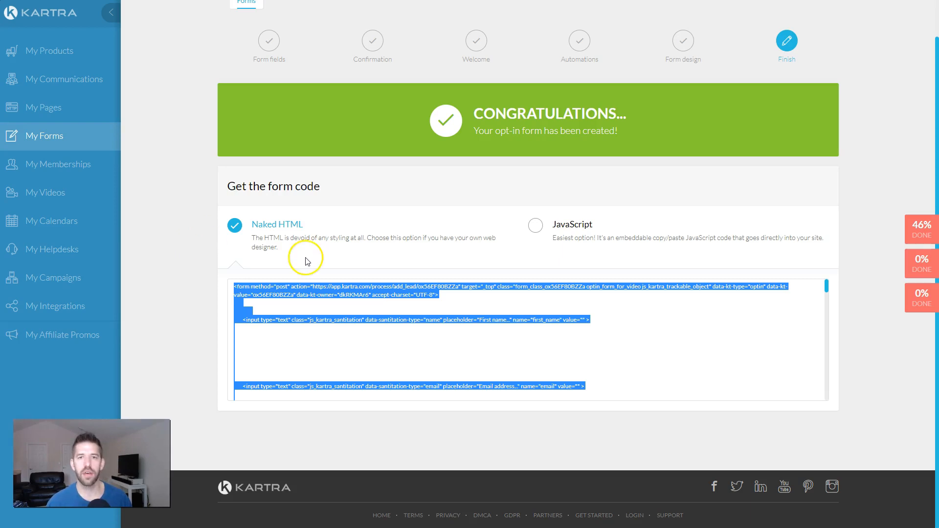
key(alt+Tab)
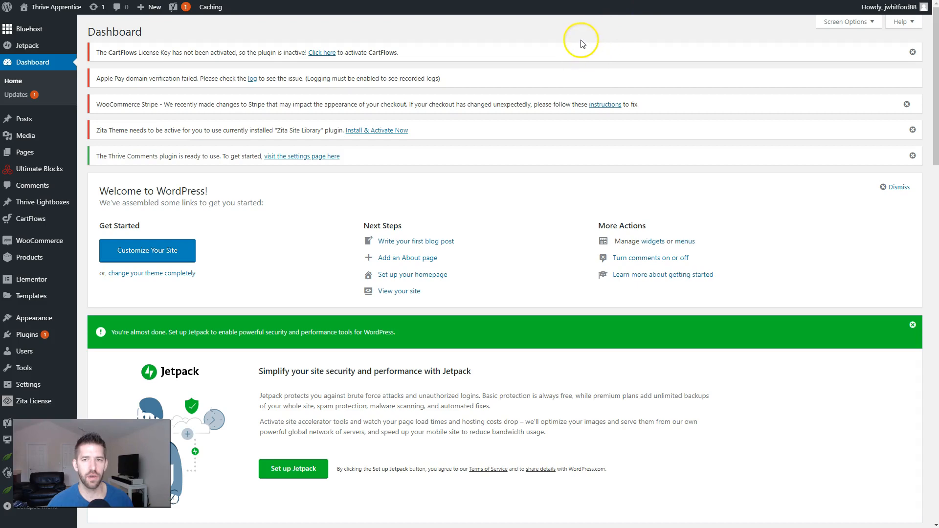
Step: Glance at the public site, return to the WordPress admin, and open Thrive Leads under Thrive Dashboard
mouse_move(29, 7)
click(47, 25)
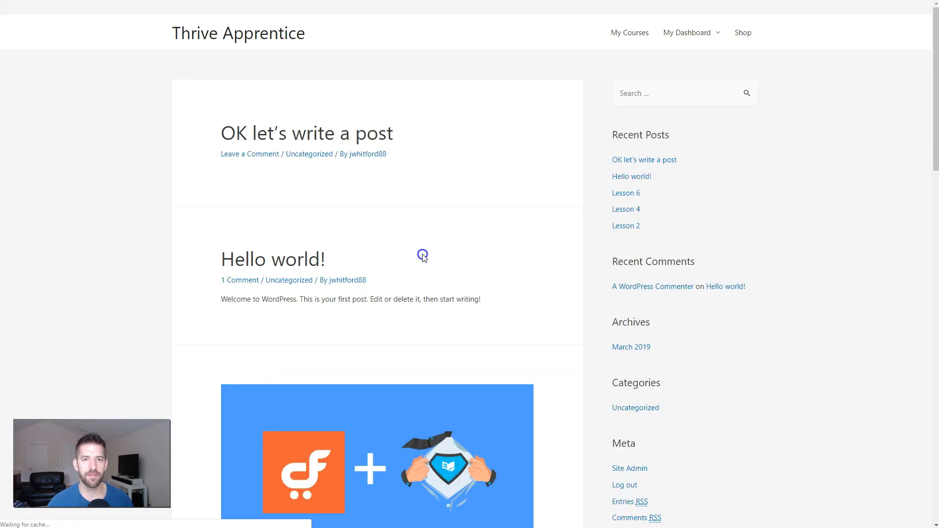
scroll(518, 203, down, 7)
scroll(509, 164, up, 7)
click(58, 15)
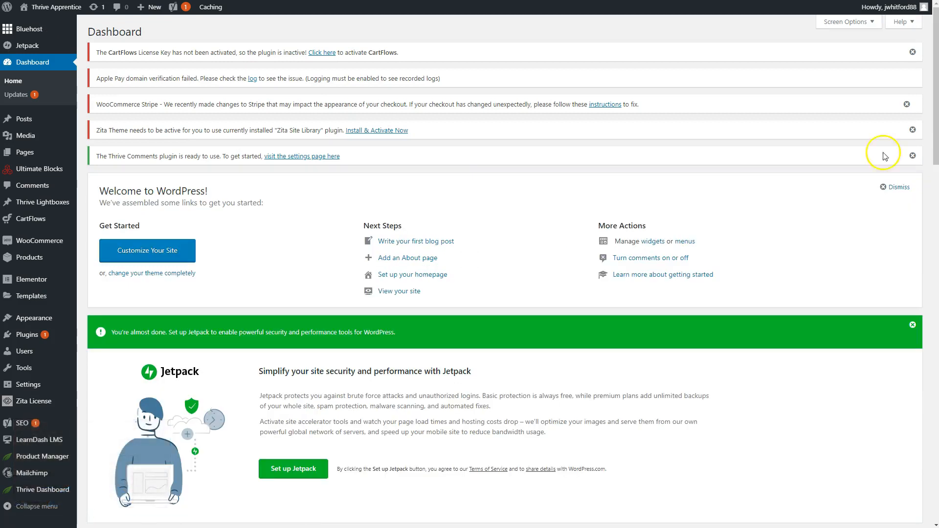
scroll(300, 230, down, 3)
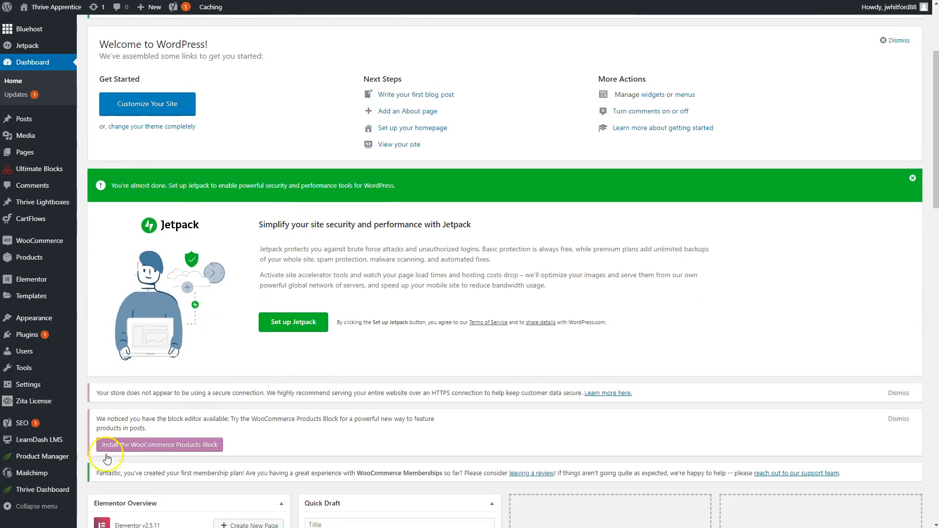
mouse_move(43, 495)
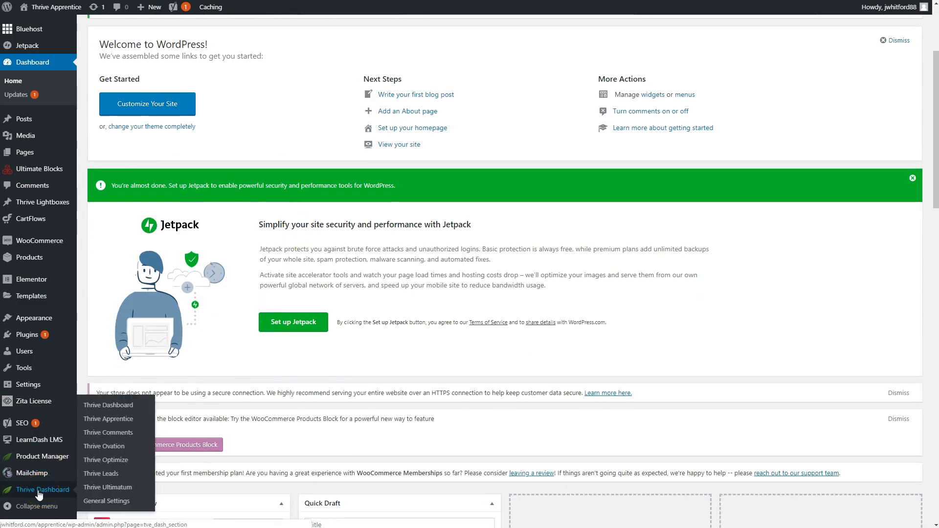
click(105, 474)
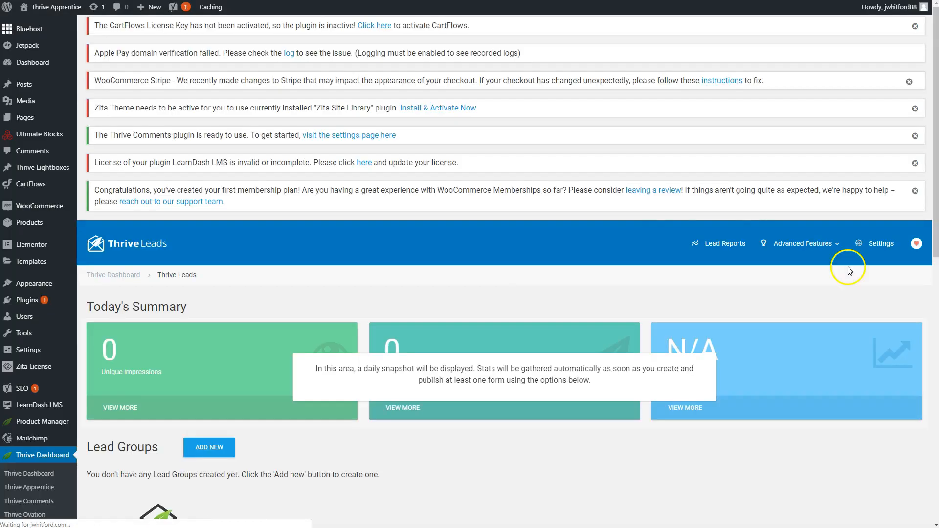
scroll(610, 266, down, 1)
scroll(610, 266, down, 2)
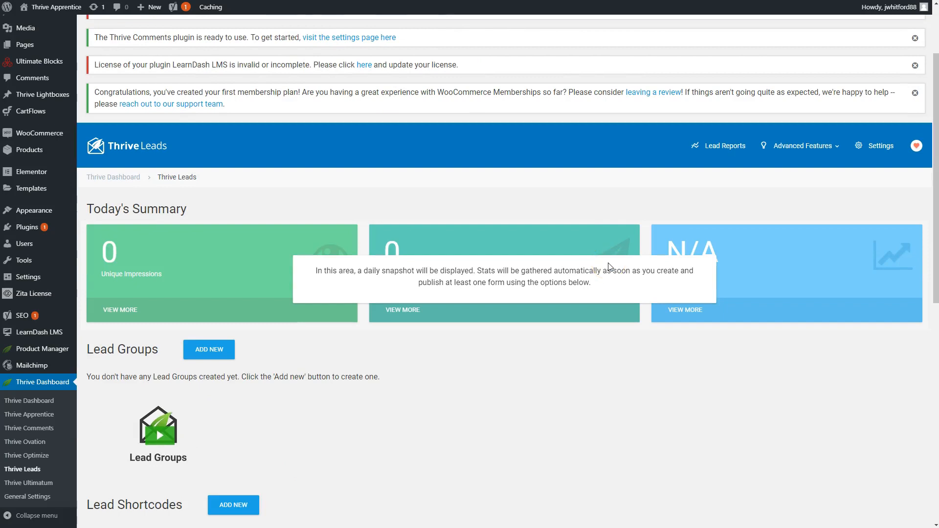
scroll(577, 334, down, 10)
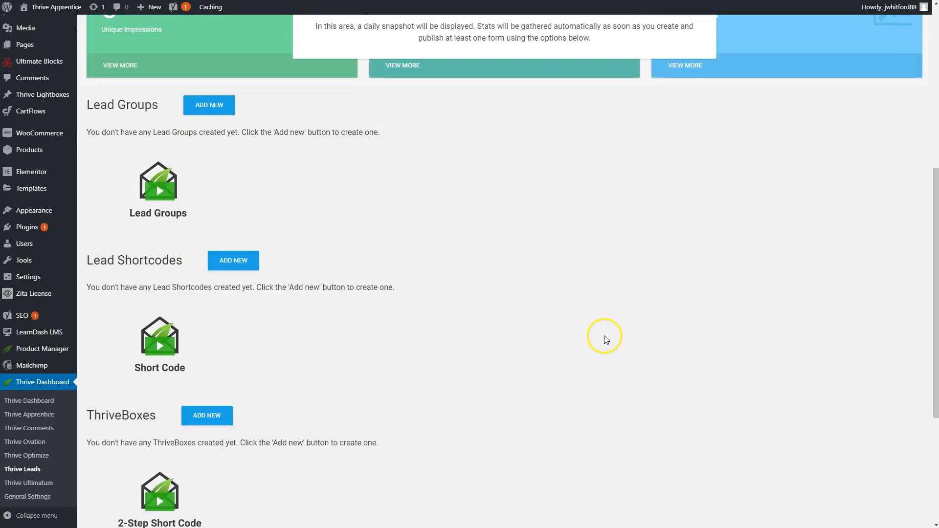
scroll(618, 334, up, 5)
scroll(612, 334, down, 2)
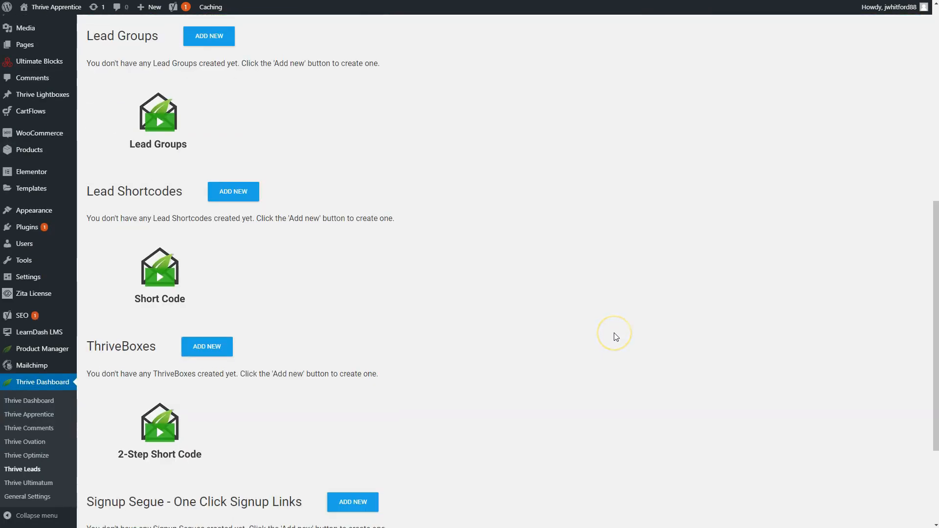
scroll(614, 337, up, 1)
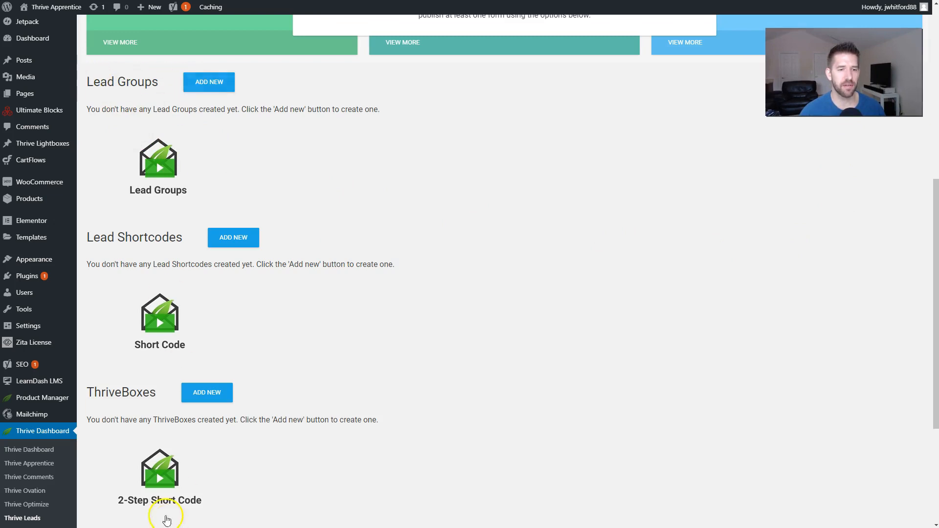
Step: Add and save a new lead group called 'Kartra Pop Ups' under Lead Groups
click(196, 84)
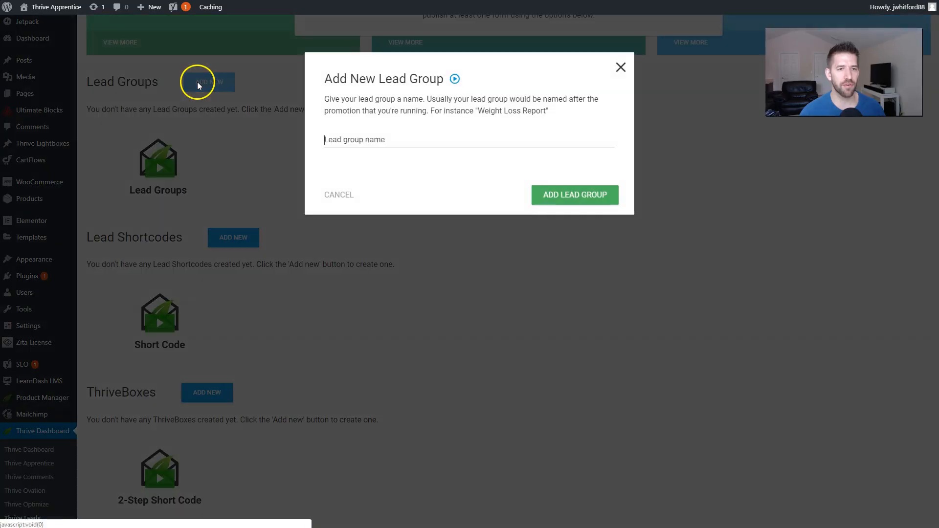
text(K)
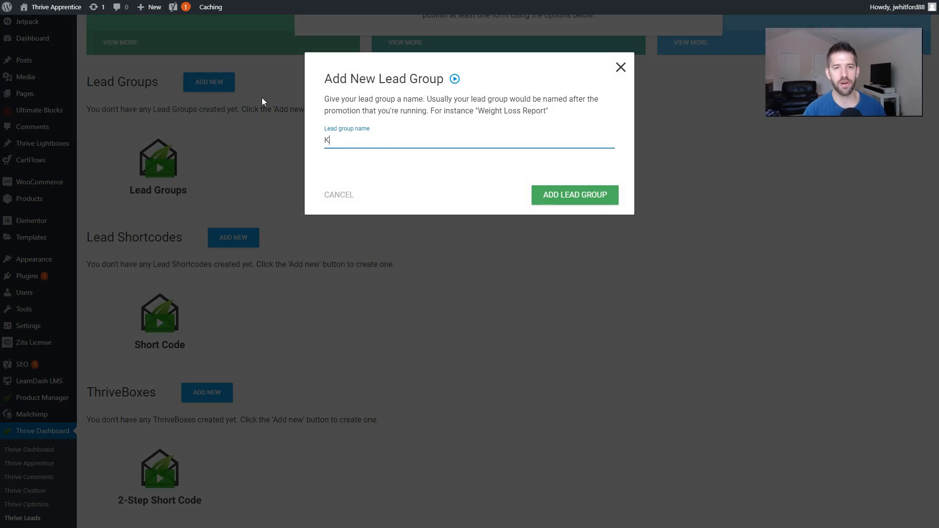
text(artra Pop Ups)
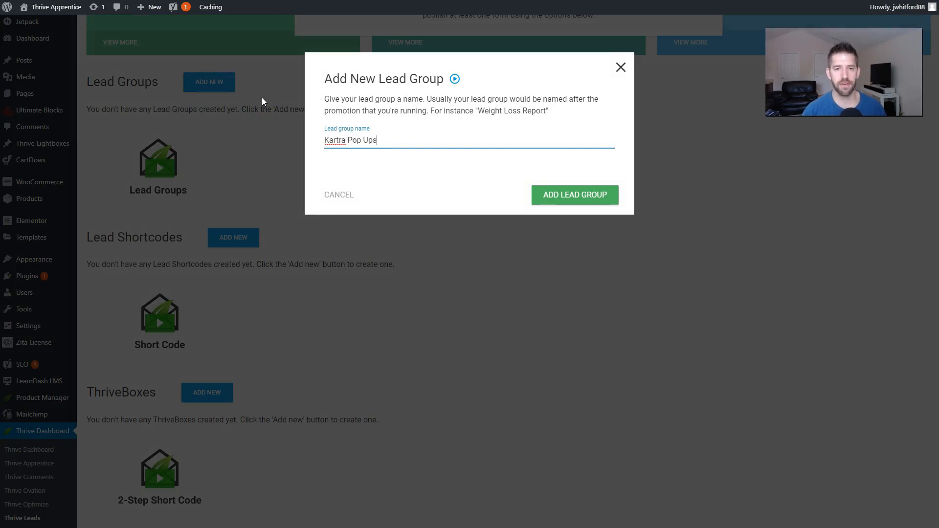
click(578, 203)
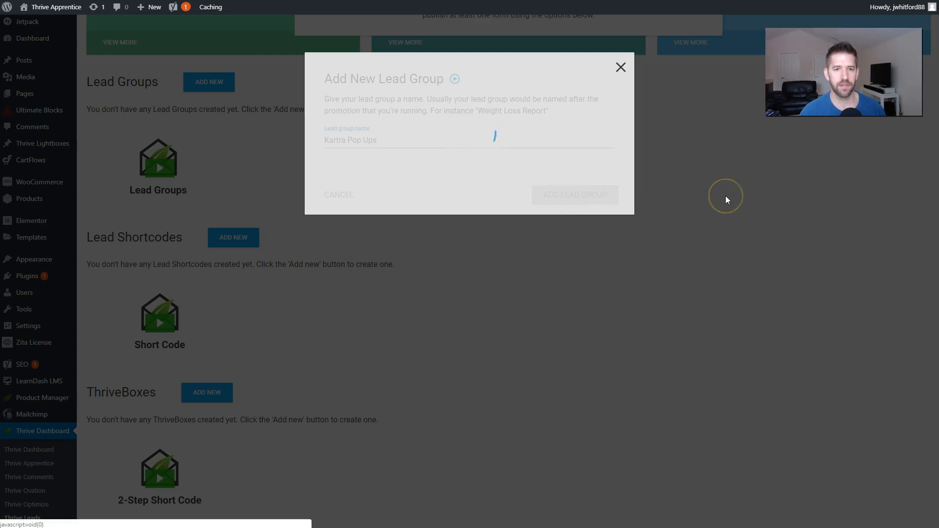
scroll(636, 194, up, 1)
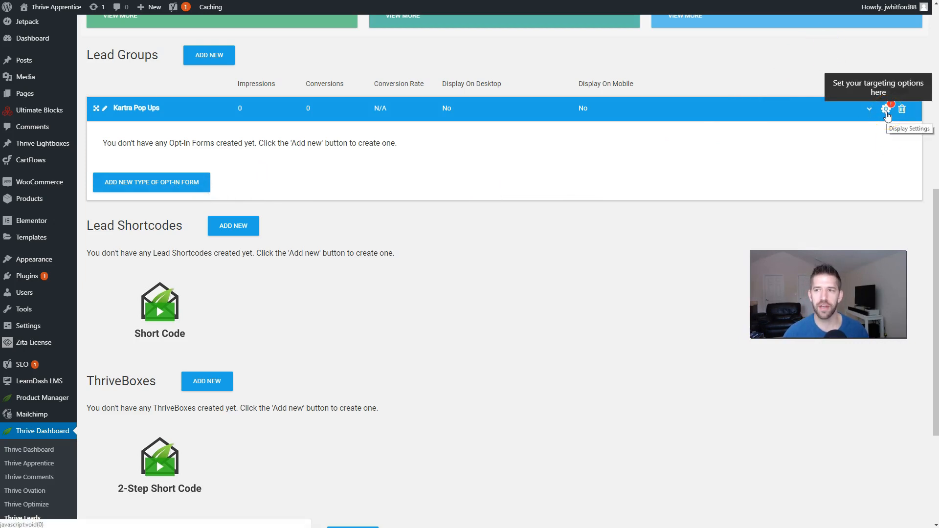
Step: Tick all six basic display locations for Kartra Pop Ups, Front Page through Search page, and save
click(886, 109)
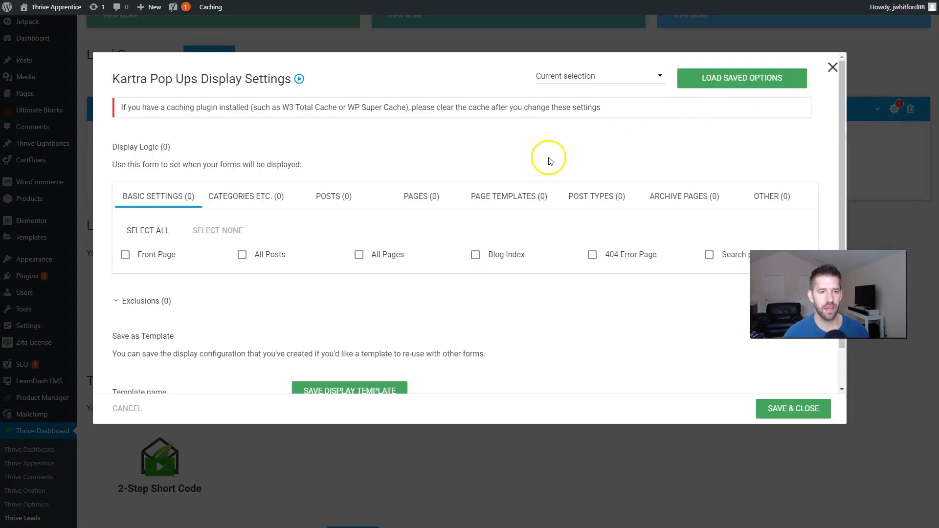
click(147, 230)
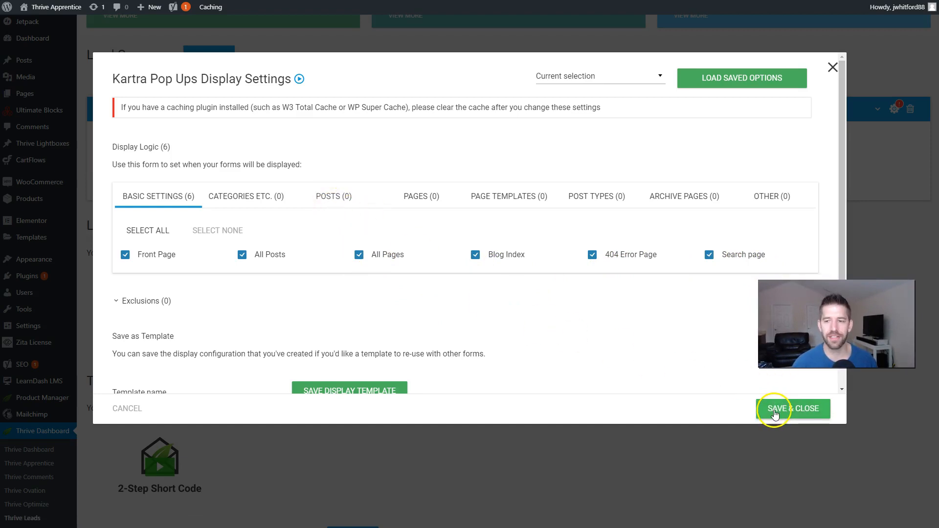
click(775, 415)
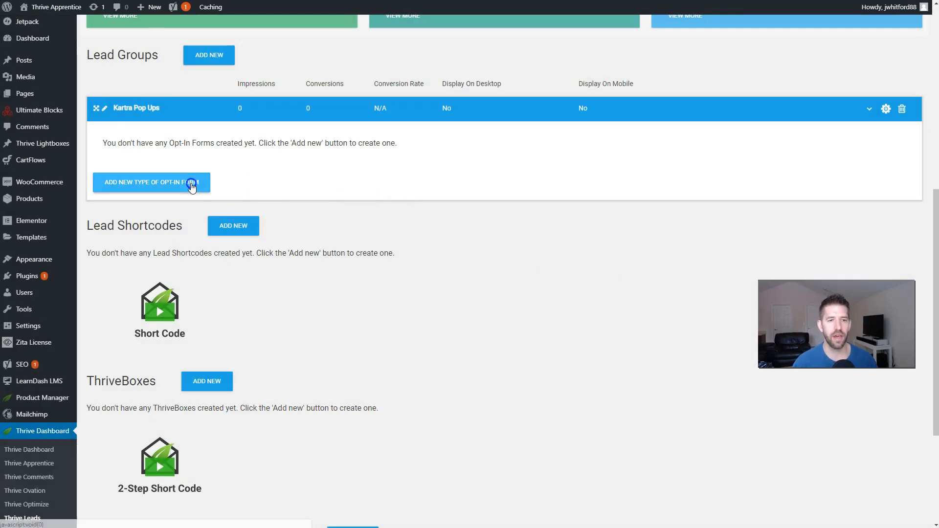
Step: Add a Scroll Mat opt-in type to the Kartra Pop Ups group and open its empty forms page
click(190, 183)
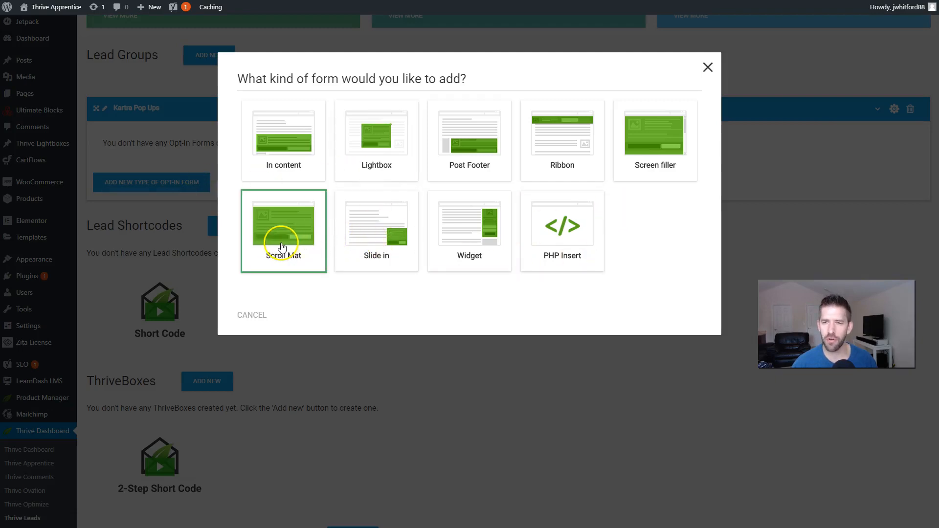
click(270, 233)
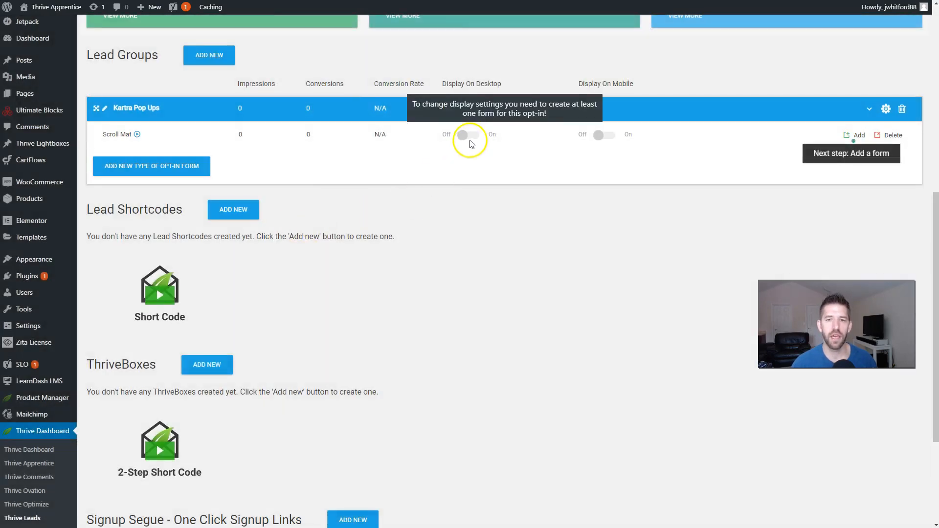
click(470, 140)
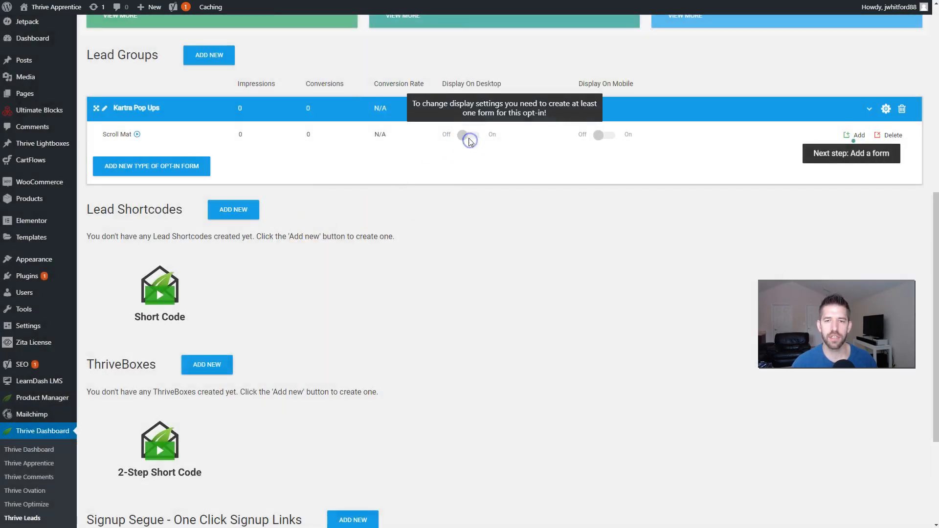
click(605, 136)
click(860, 137)
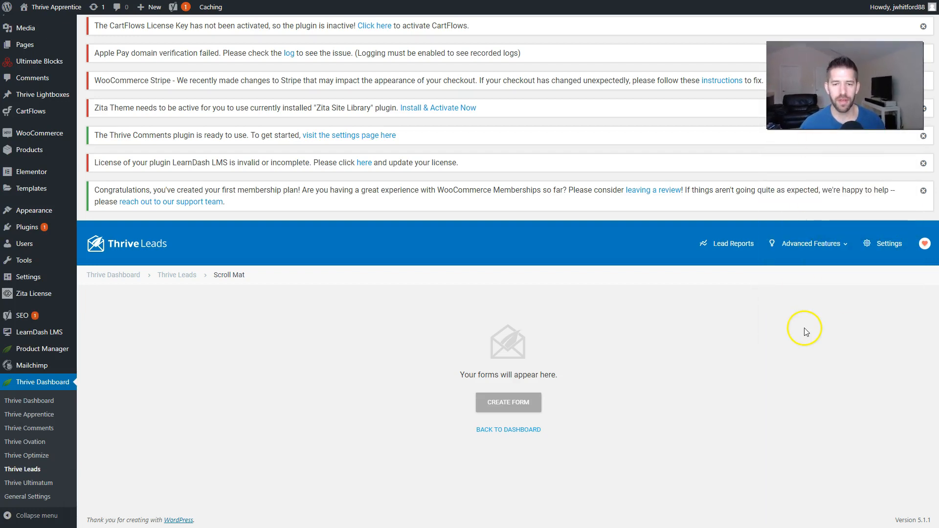
Step: Create a Scroll Mat form named 'Scroll Mat for Kartra Demo'
click(508, 403)
text(Scroll )
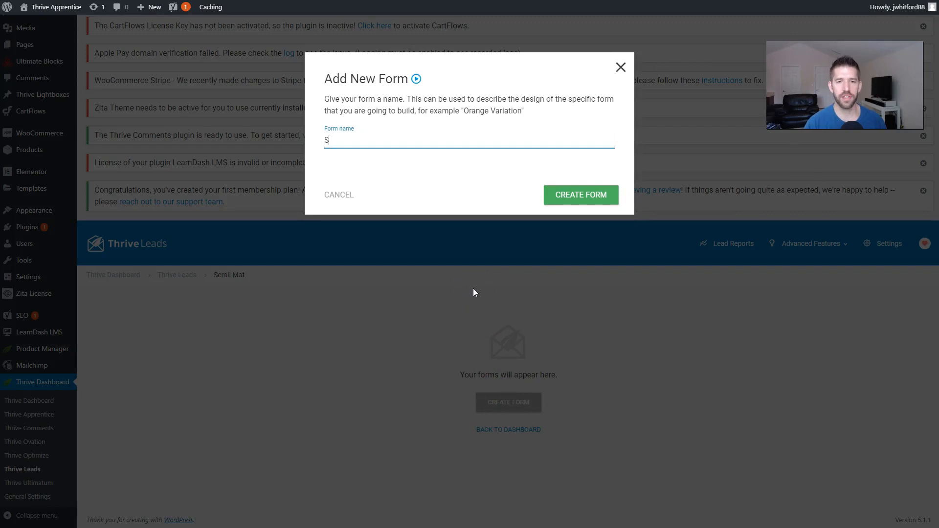
text(Mat for Kartra Demo)
click(556, 196)
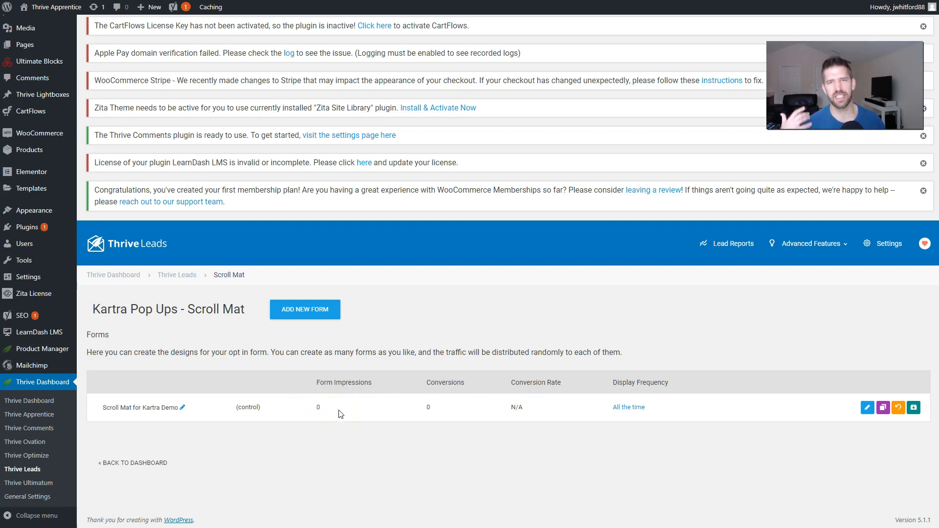
Step: Review the form's Display Frequency slider and save it as shown all the time
drag(421, 414, 446, 417)
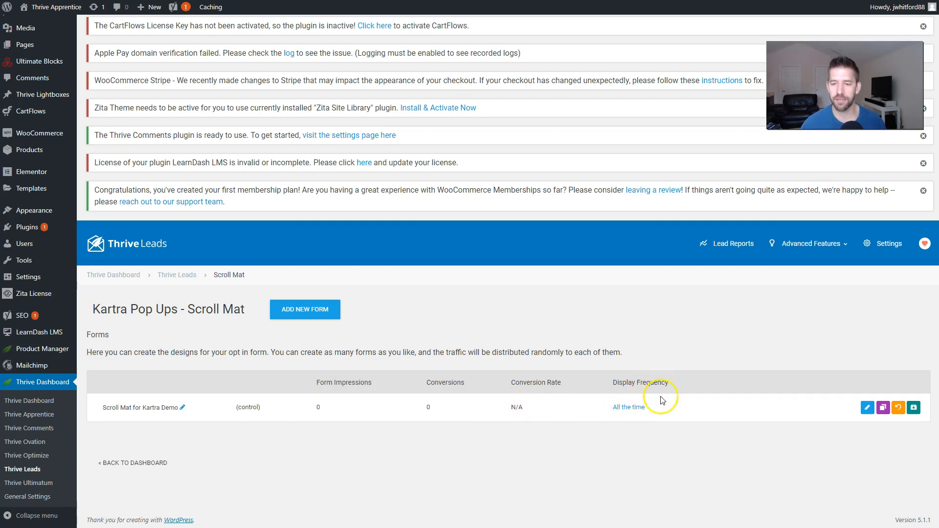
click(643, 412)
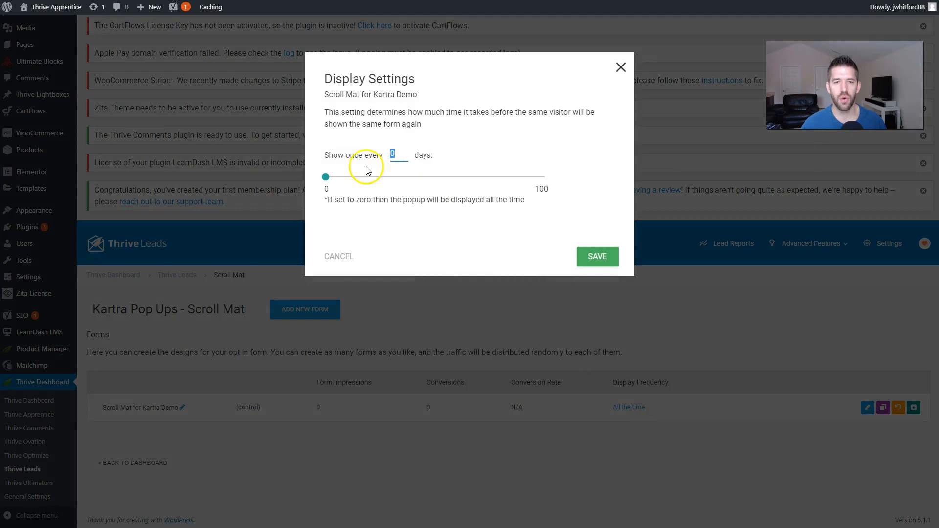
drag(328, 180, 333, 179)
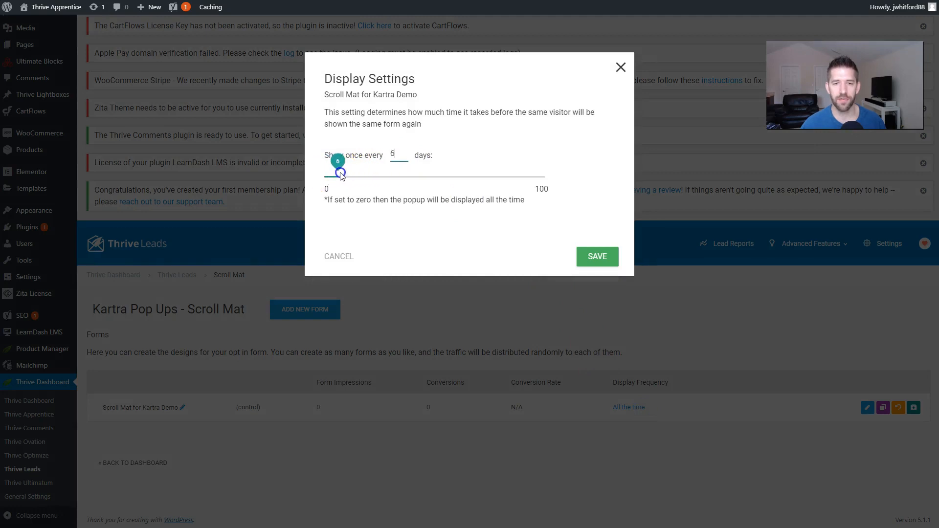
click(603, 259)
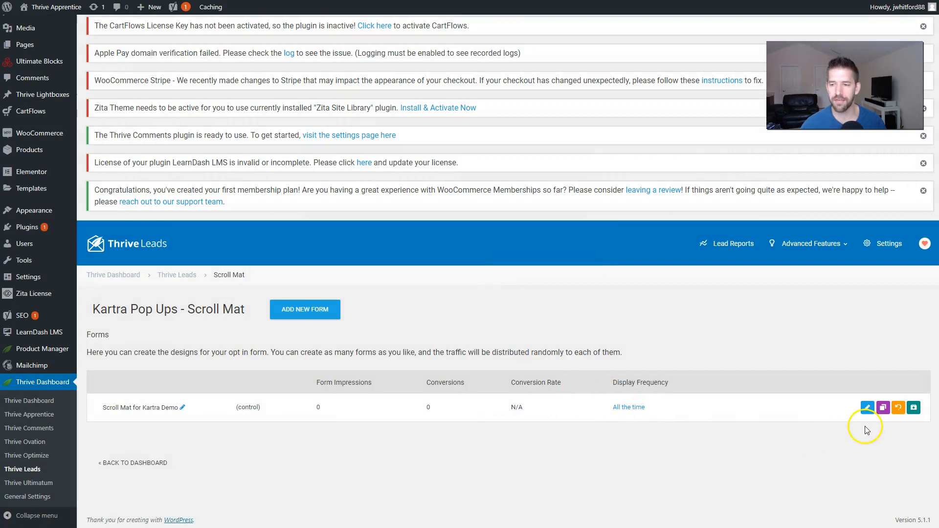
Step: Apply the Multi-step set 005 template to the Scroll Mat form's design
click(865, 410)
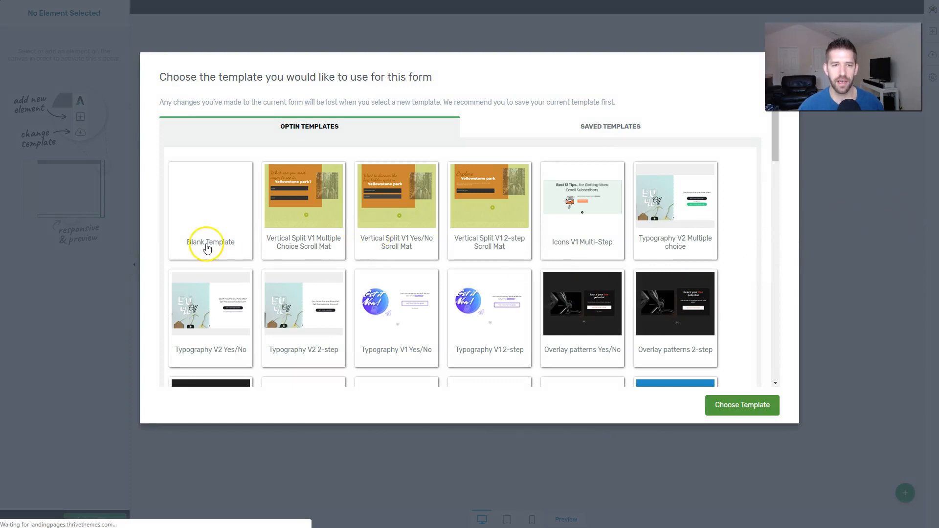
scroll(404, 273, down, 15)
scroll(414, 264, up, 4)
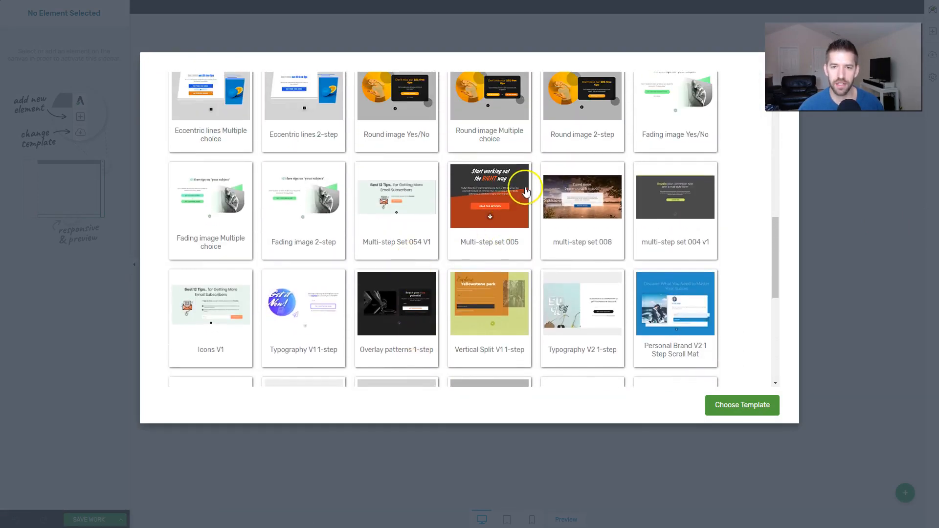
click(496, 203)
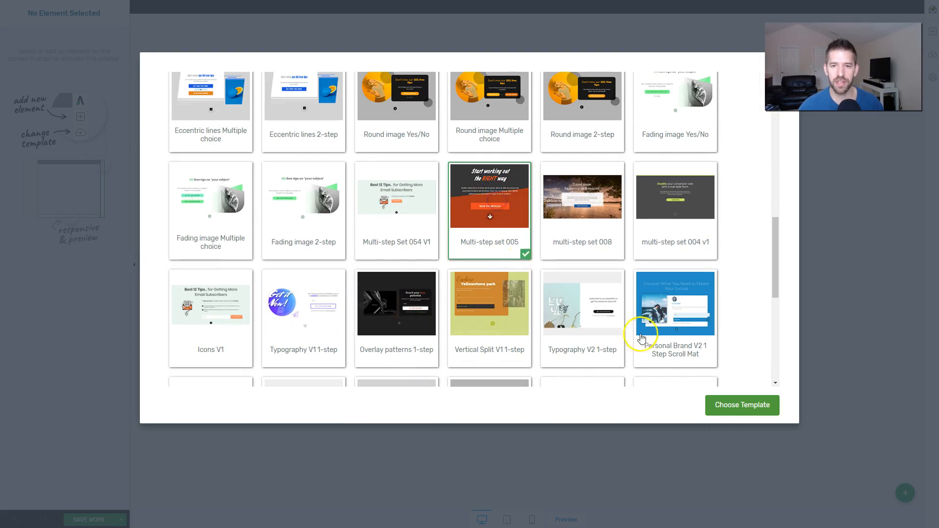
click(737, 406)
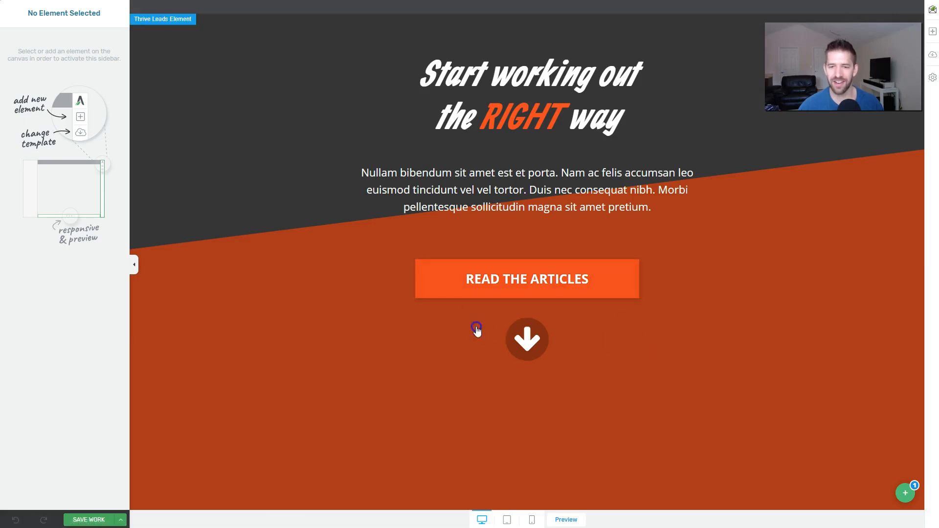
Step: In State 1, insert 'Instant' before 'access' in the headline and select the Lead Generation form
click(898, 491)
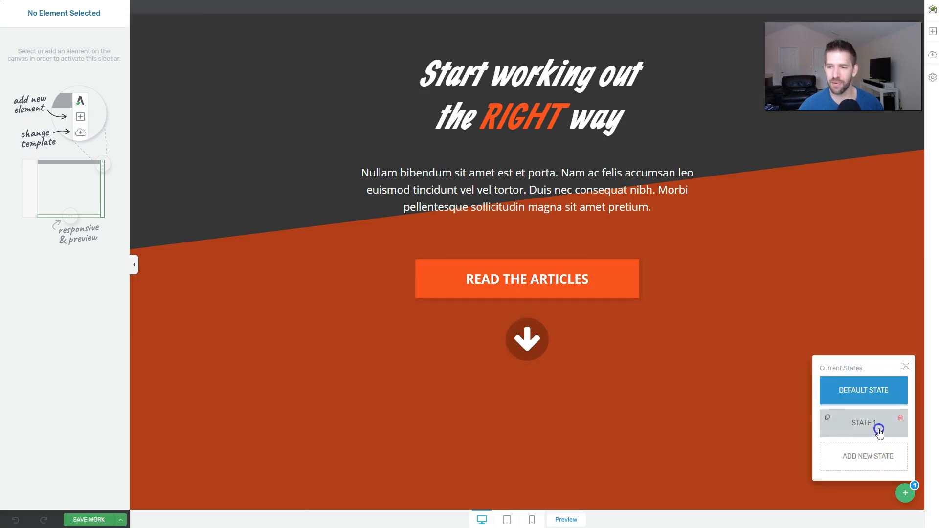
click(879, 429)
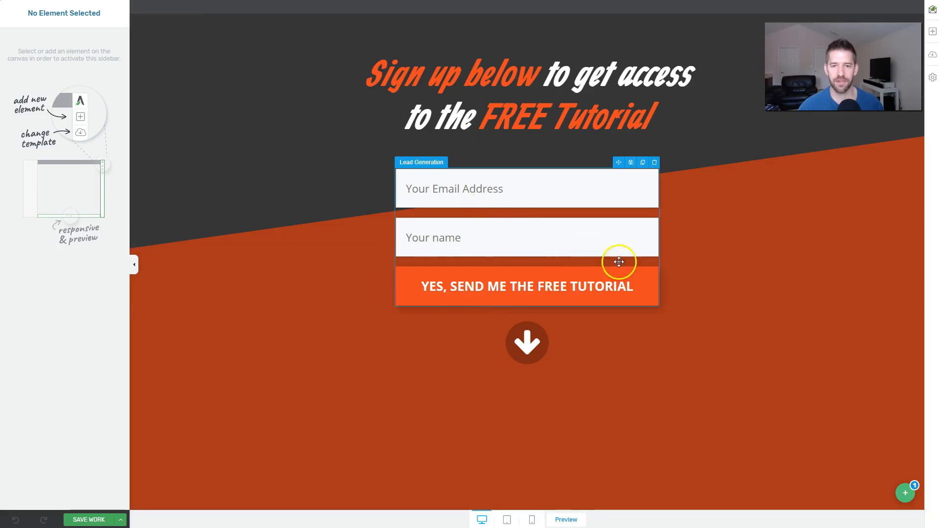
click(463, 63)
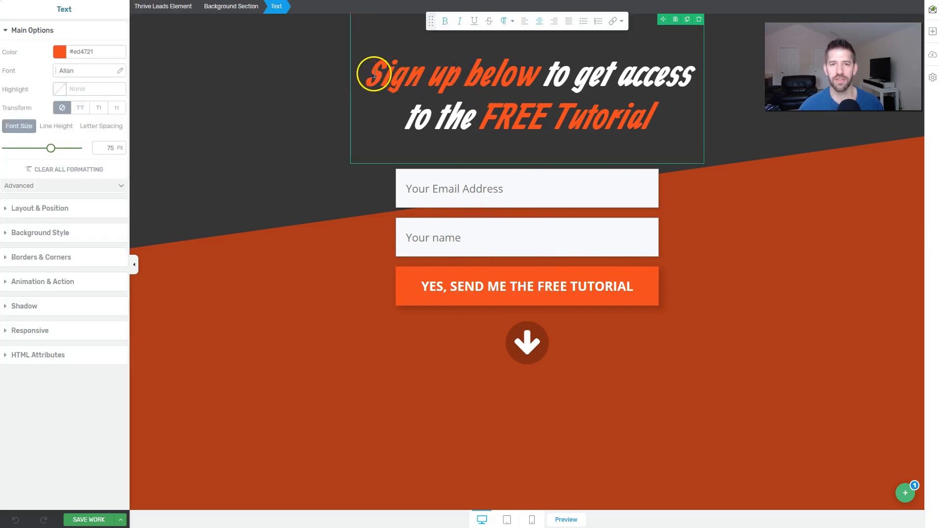
click(617, 80)
text(Instant)
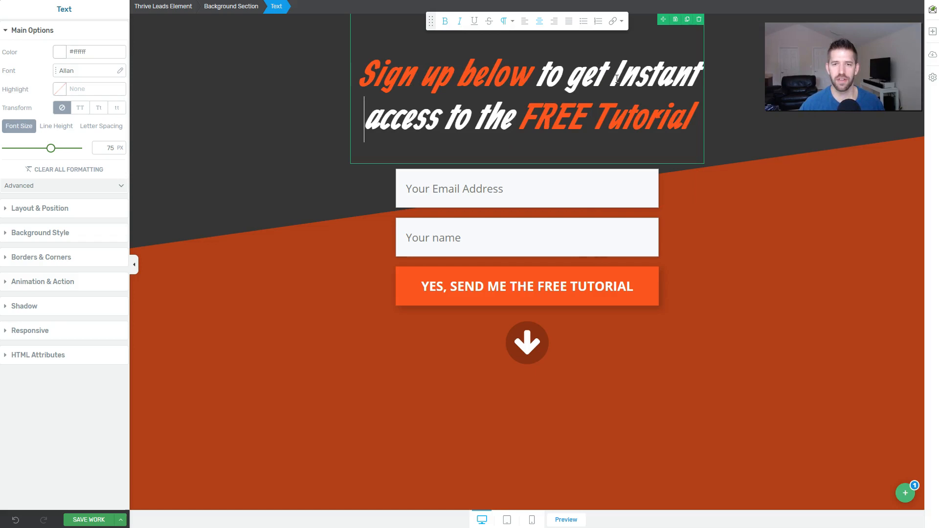
click(793, 285)
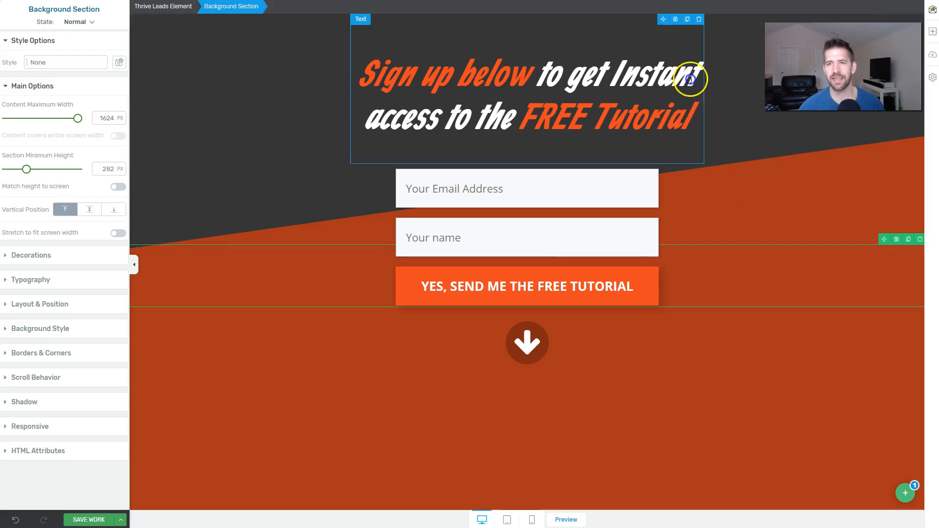
click(541, 249)
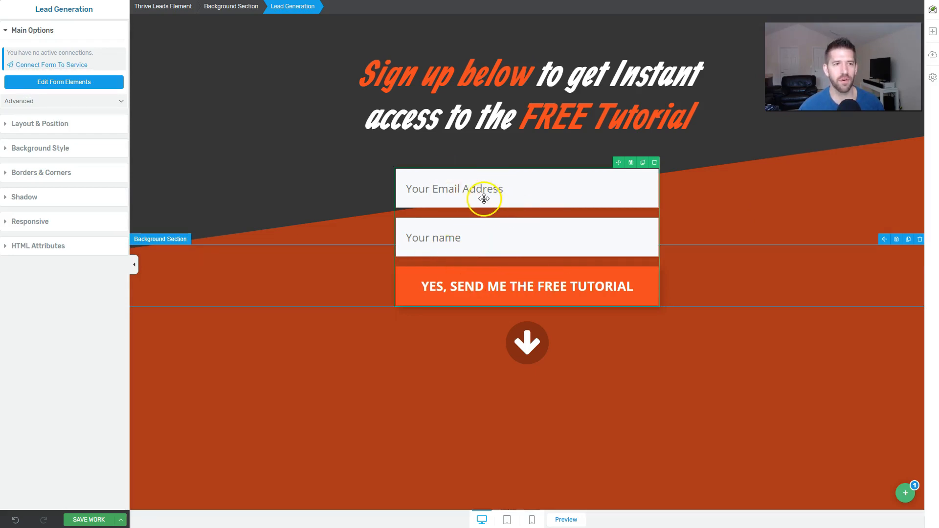
Step: Paste the Kartra HTML form code so the form shows First name, Email address and Submit
click(63, 68)
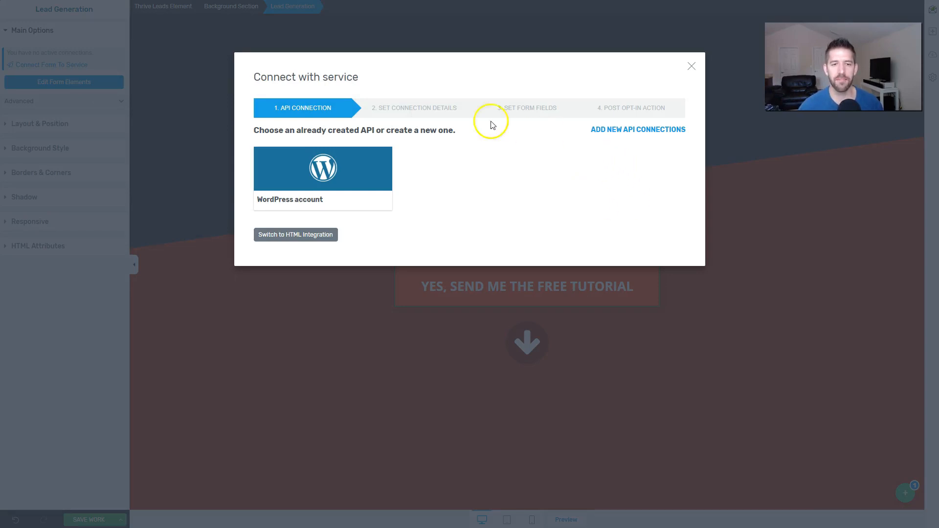
click(269, 241)
click(463, 146)
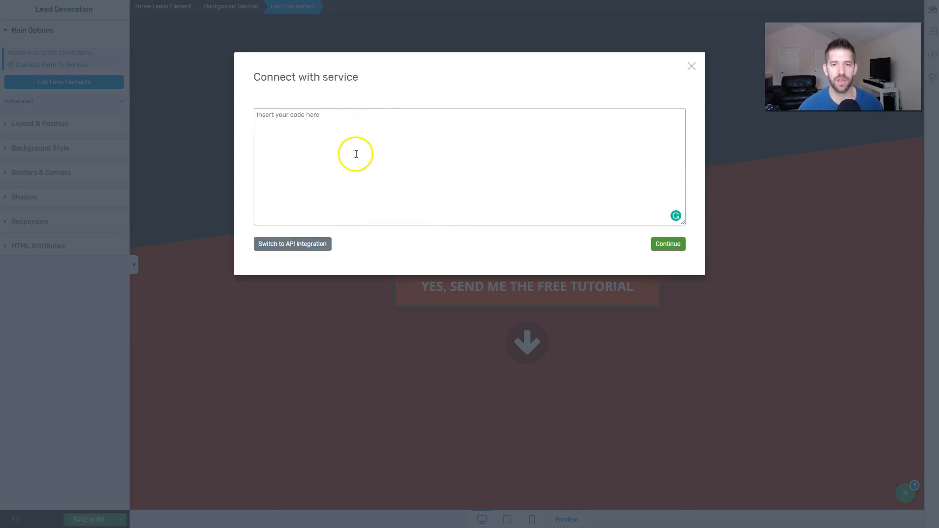
key(alt+Tab)
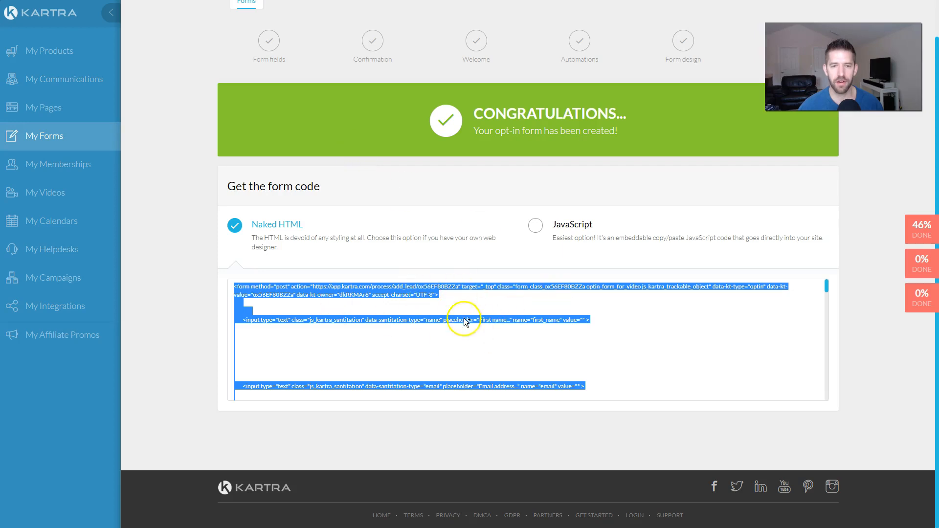
key(alt+Tab)
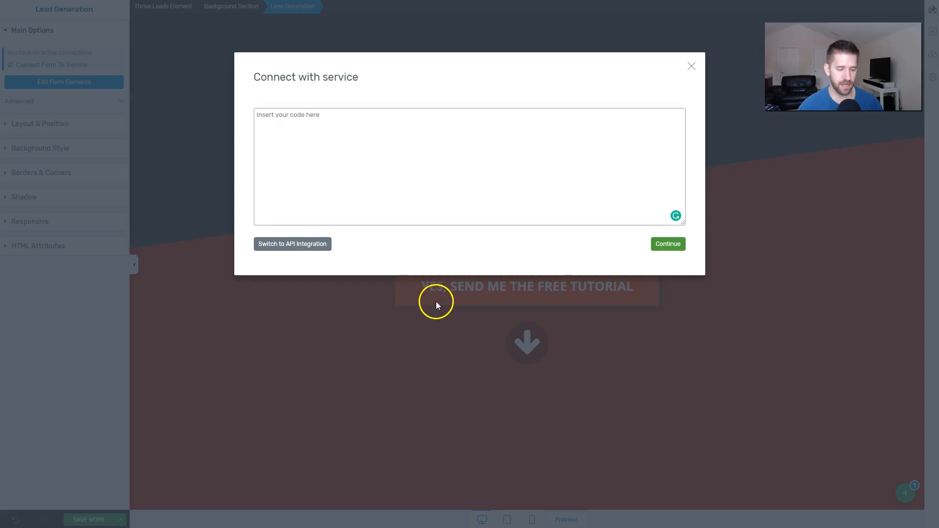
key(ctrl+v)
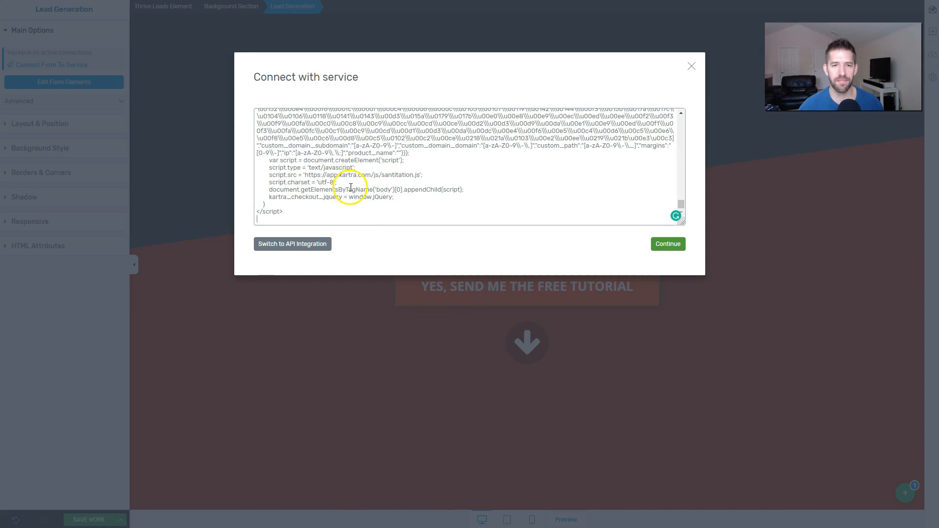
scroll(351, 187, up, 8)
scroll(351, 189, up, 10)
scroll(350, 192, up, 8)
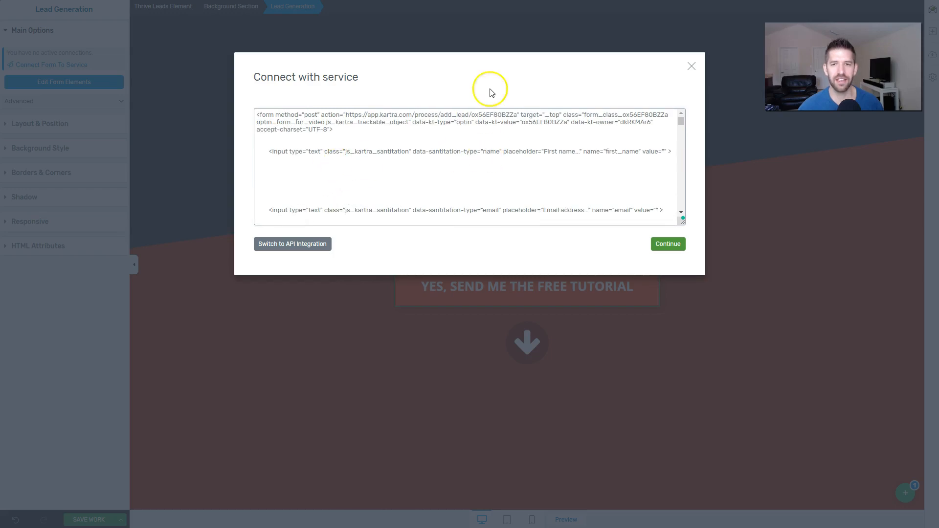
click(667, 245)
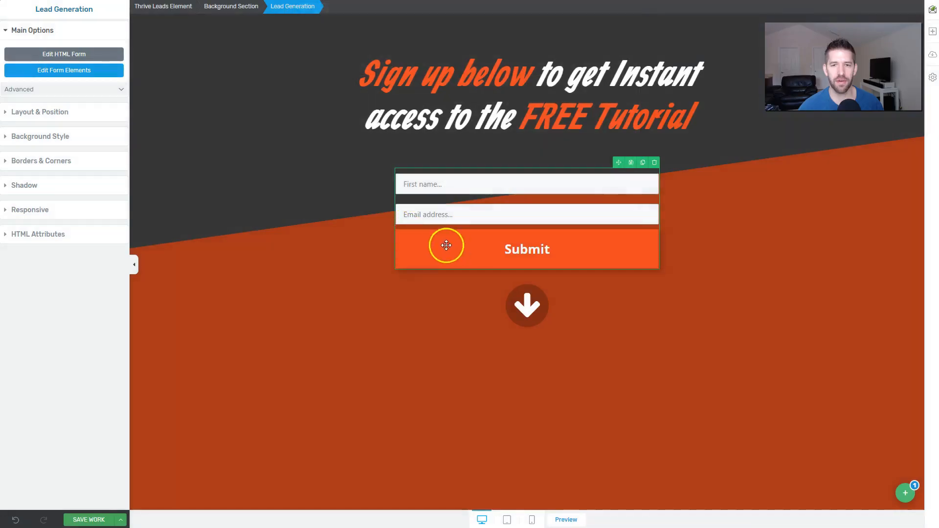
Step: Select the Kartra sign-up form and save the Scroll Mat design from the Save Work menu
click(317, 229)
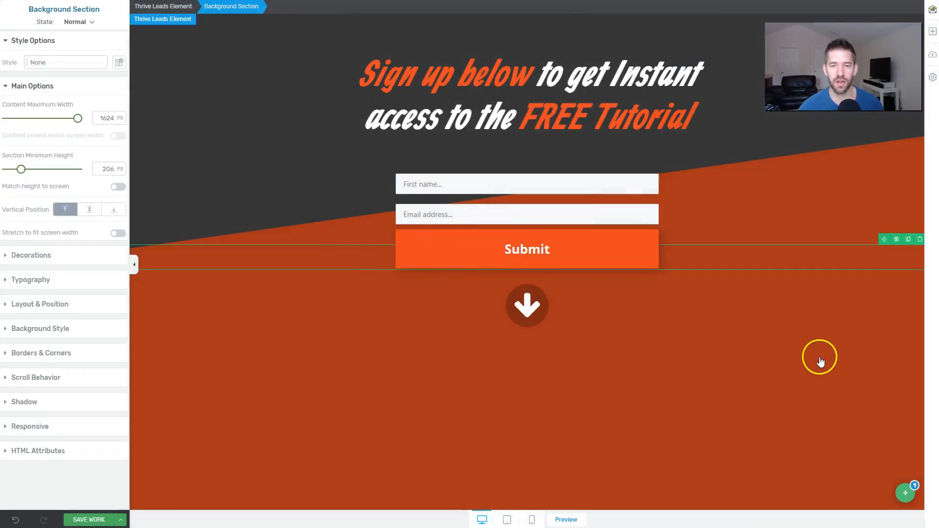
click(473, 225)
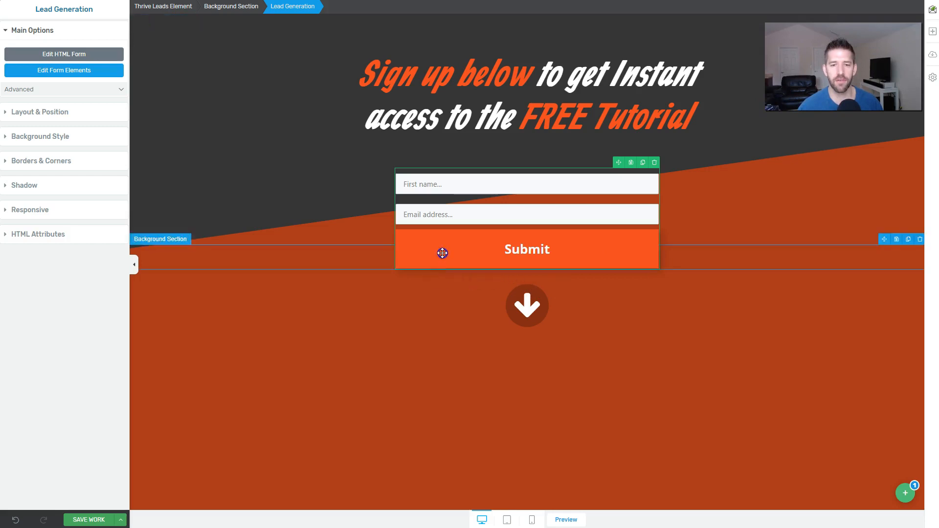
click(126, 522)
click(62, 500)
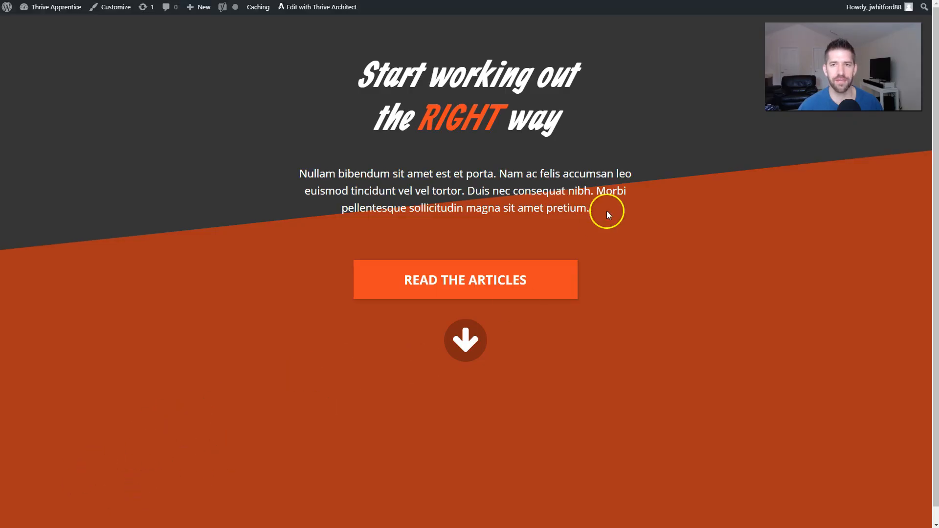
Step: Back on the Thrive Leads dashboard, switch the Kartra Pop Ups Scroll Mat on for desktop and mobile
click(504, 277)
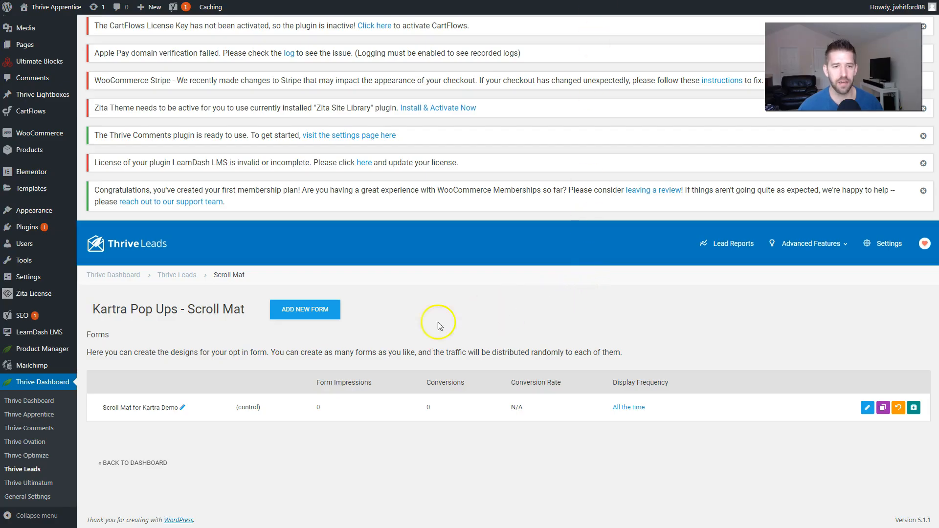
click(181, 277)
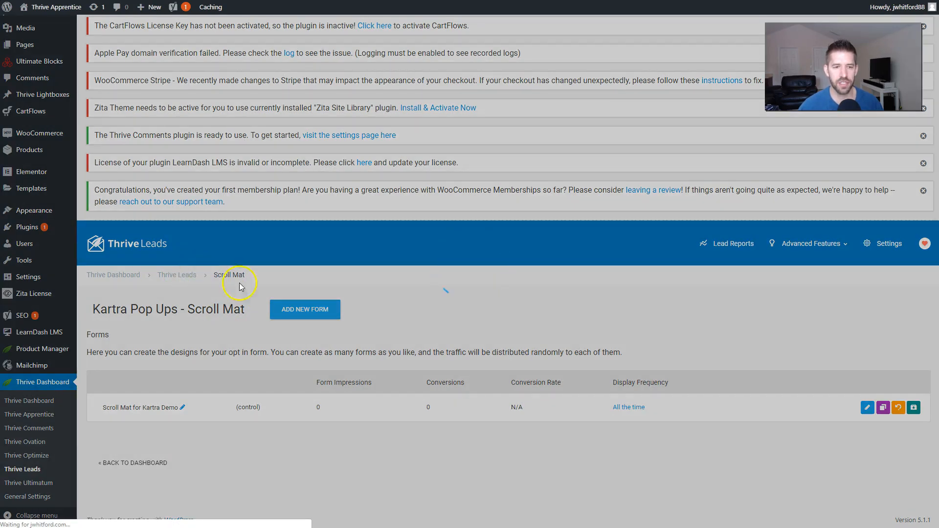
scroll(505, 317, down, 3)
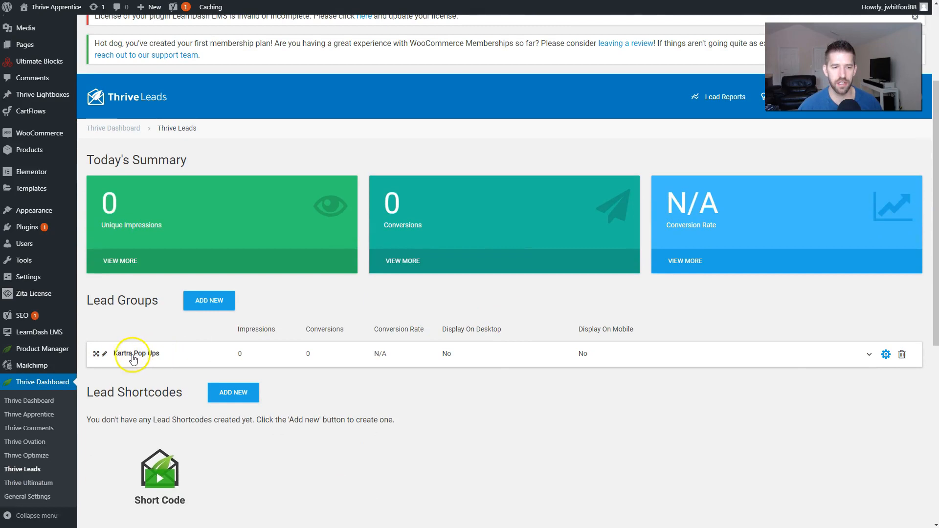
click(445, 361)
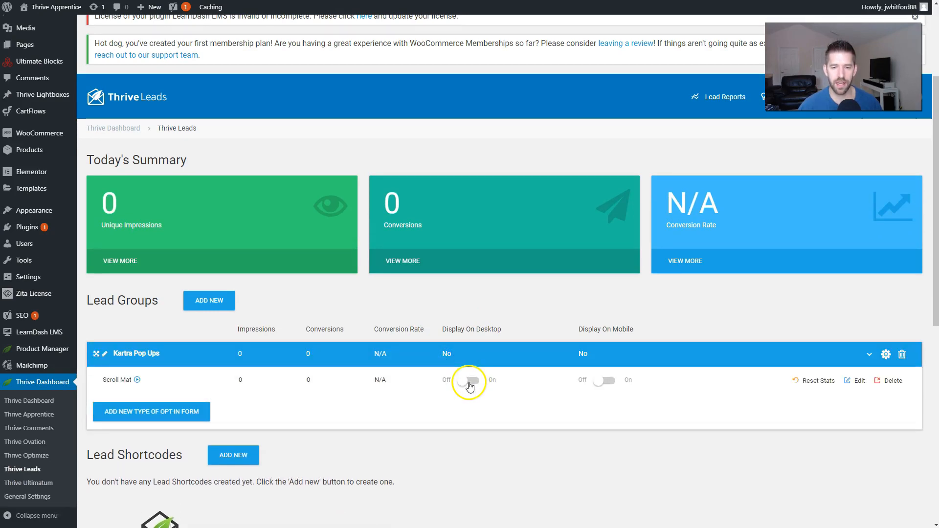
click(607, 381)
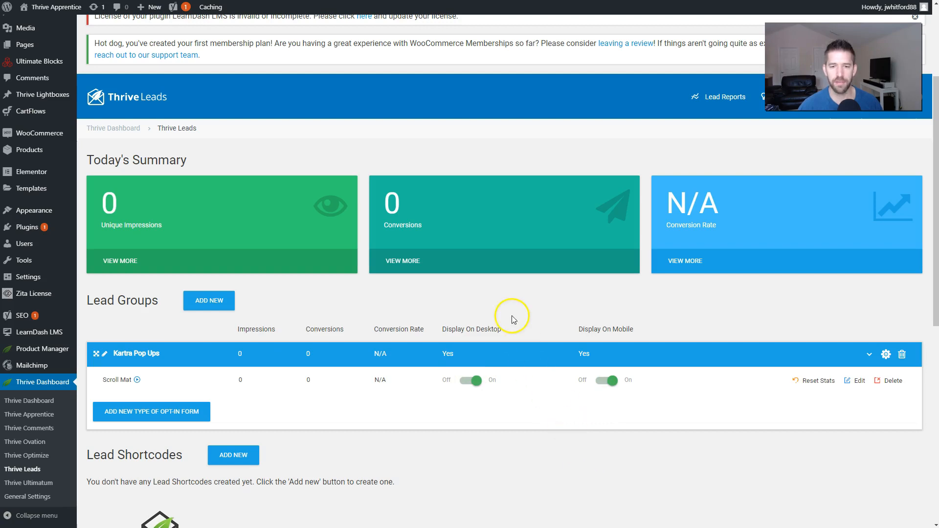
scroll(515, 317, down, 1)
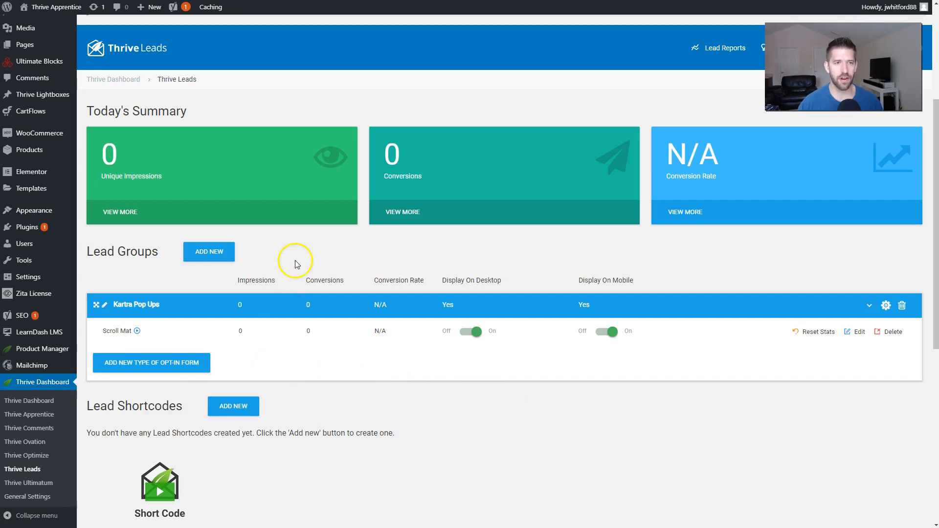
scroll(467, 188, up, 1)
scroll(467, 188, up, 5)
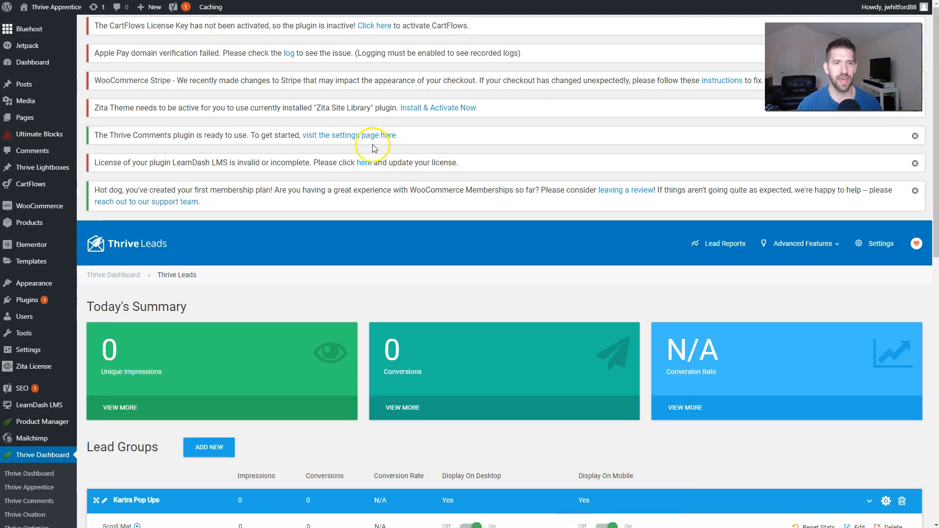
Step: Purge all site caching from the admin bar, then expand the Kartra Pop Ups group
mouse_move(210, 8)
click(208, 26)
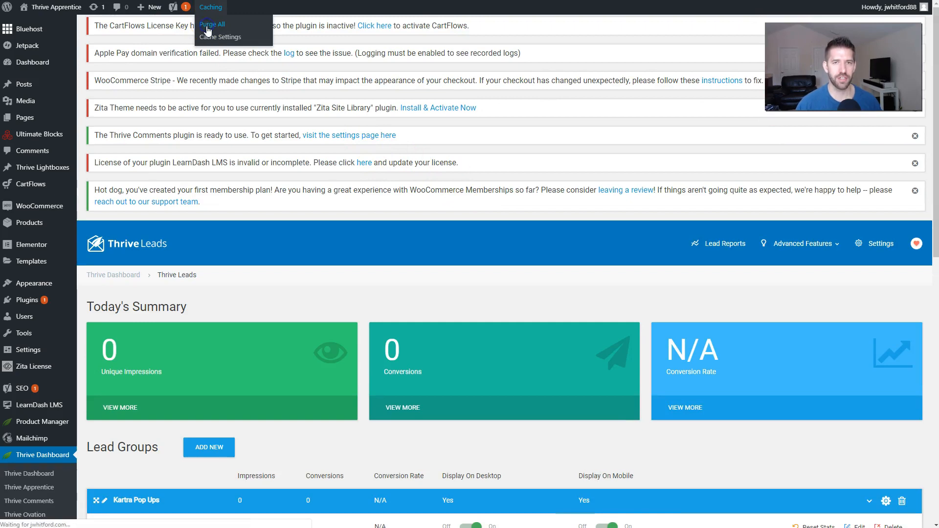
click(205, 37)
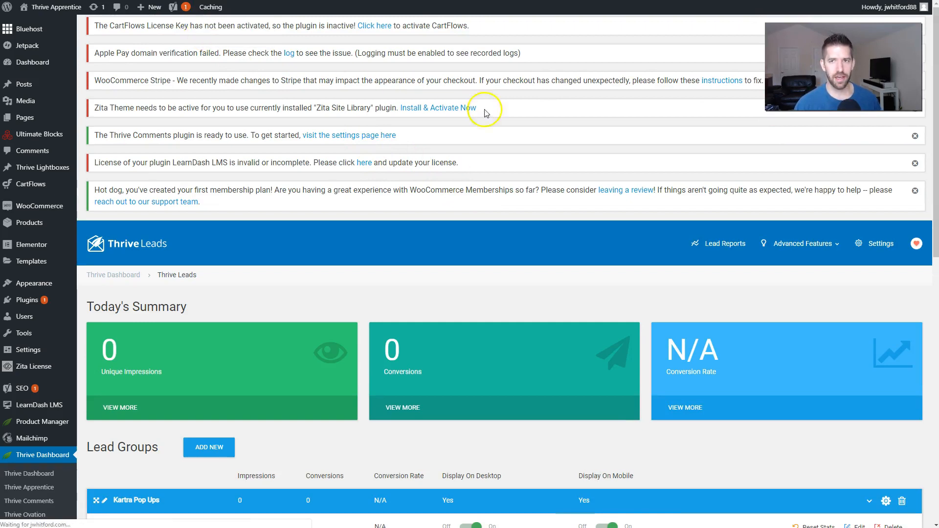
scroll(518, 117, down, 5)
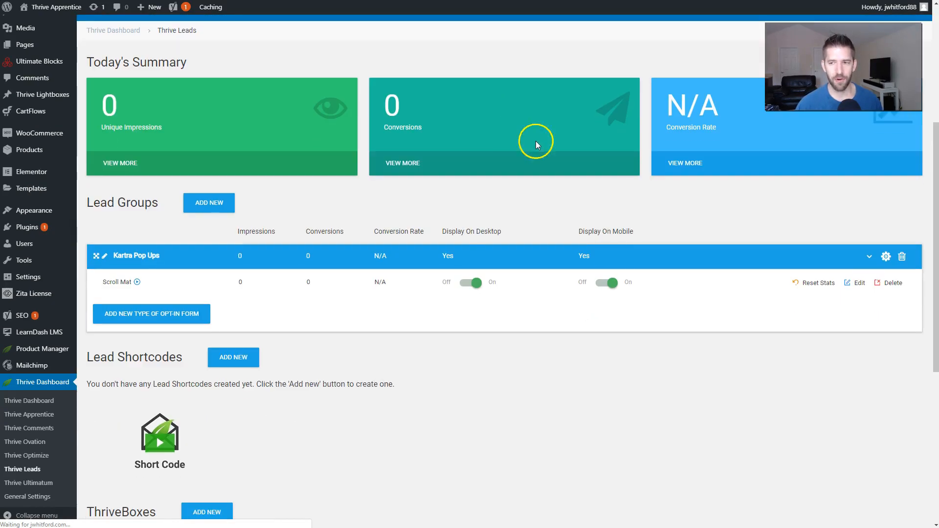
scroll(816, 294, down, 4)
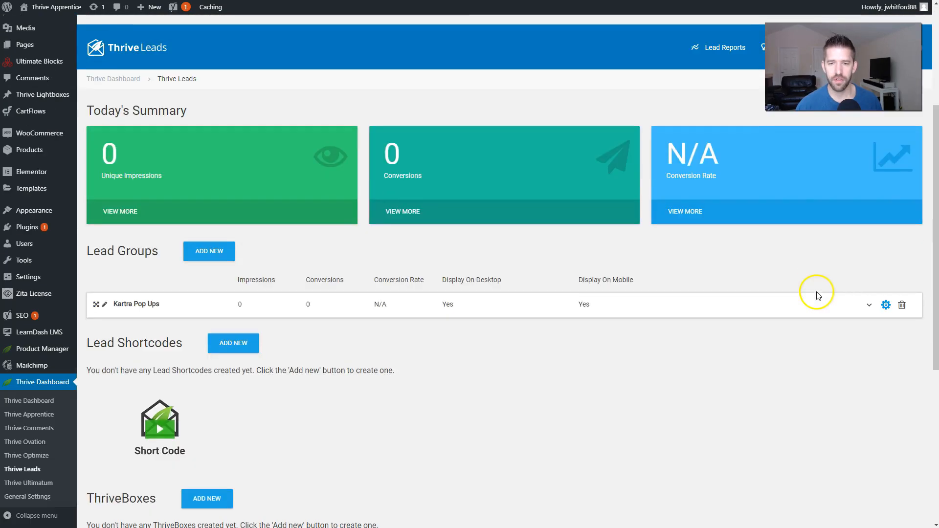
click(870, 313)
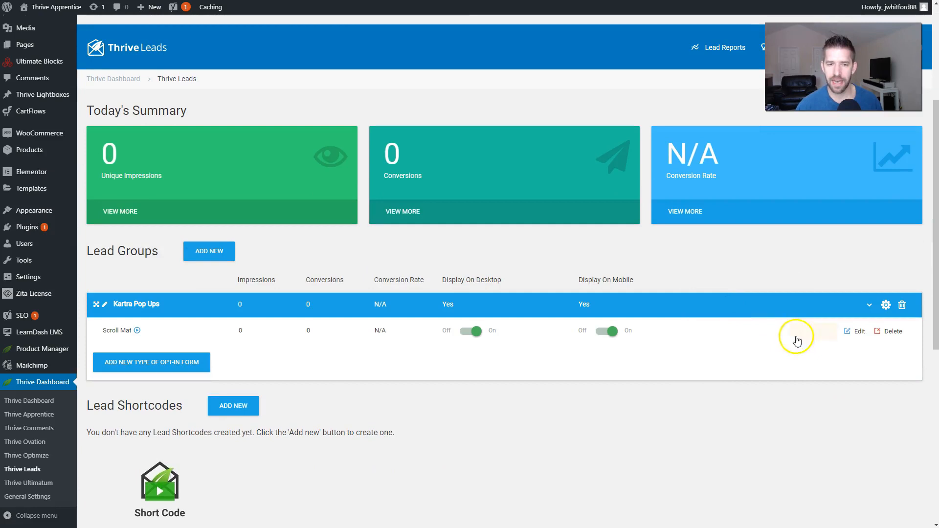
Step: Confirm the Scroll Mat form displays all the time, then visit the live site
click(861, 339)
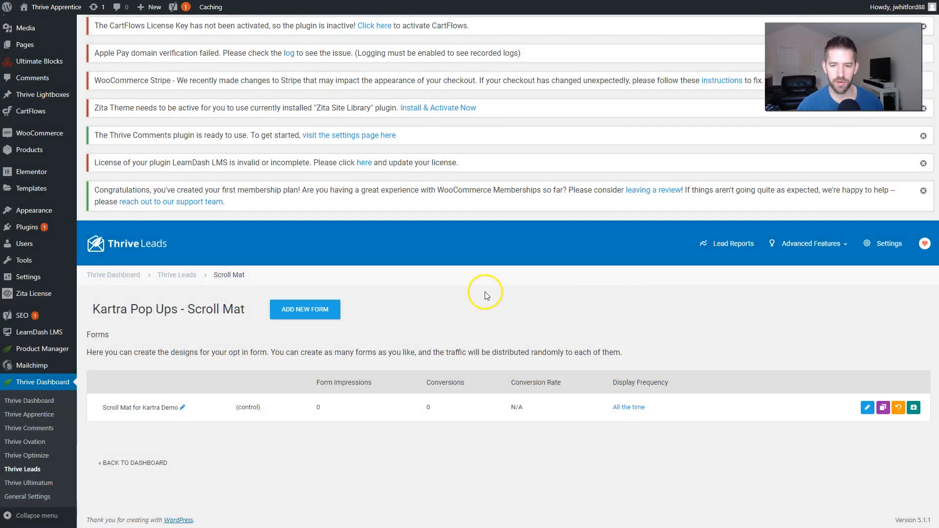
click(629, 411)
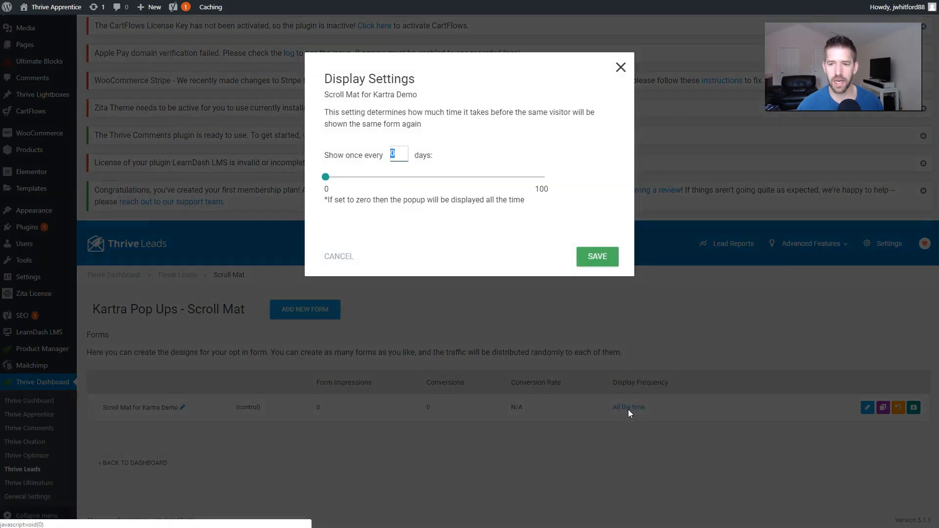
click(600, 388)
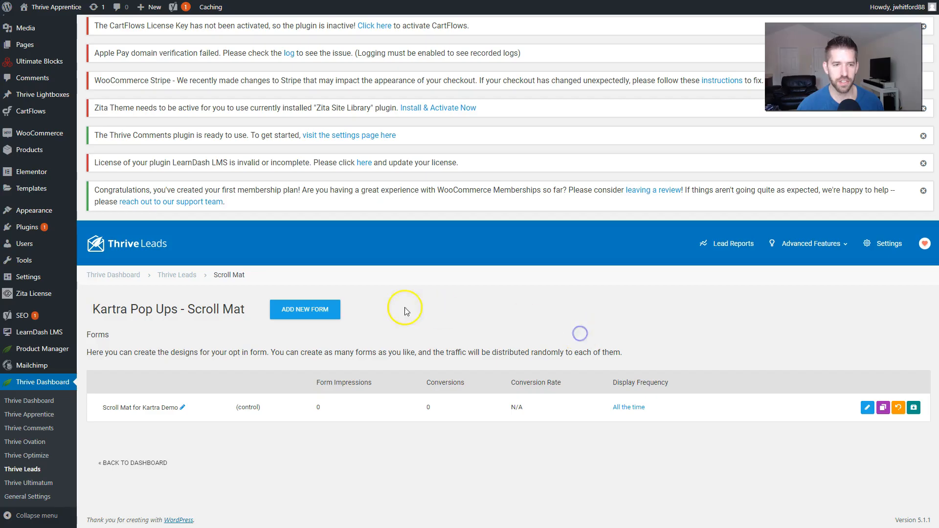
click(38, 22)
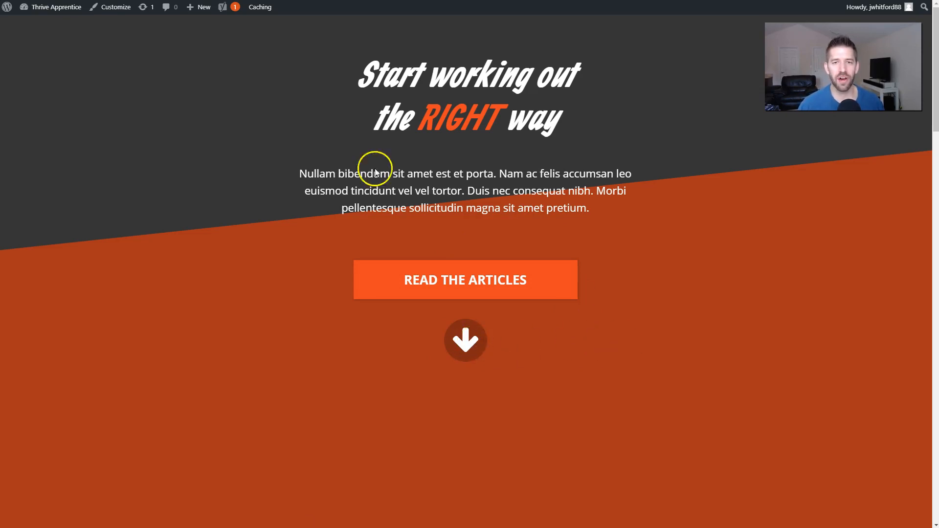
Step: In Kartra's lead lists, confirm ThriveK List Builder Optins shows 0 active leads
key(alt+Tab)
click(476, 166)
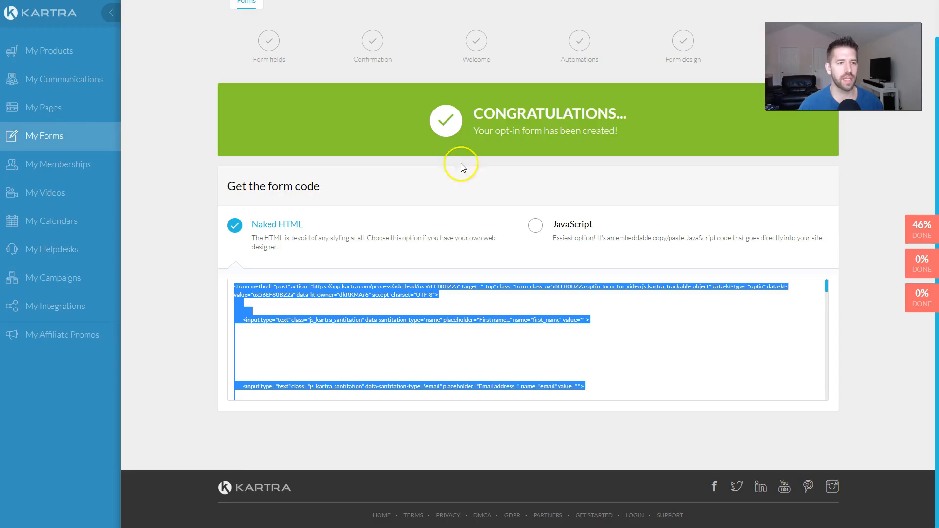
click(84, 79)
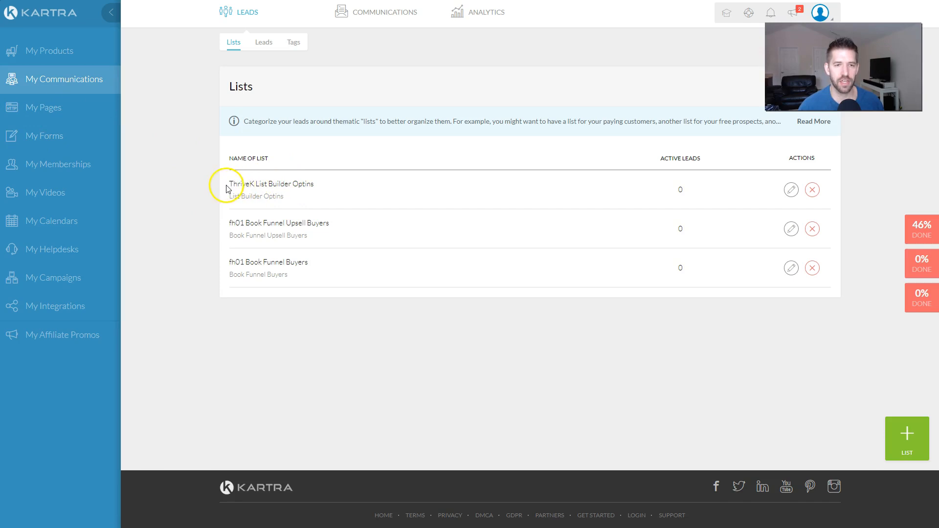
click(329, 191)
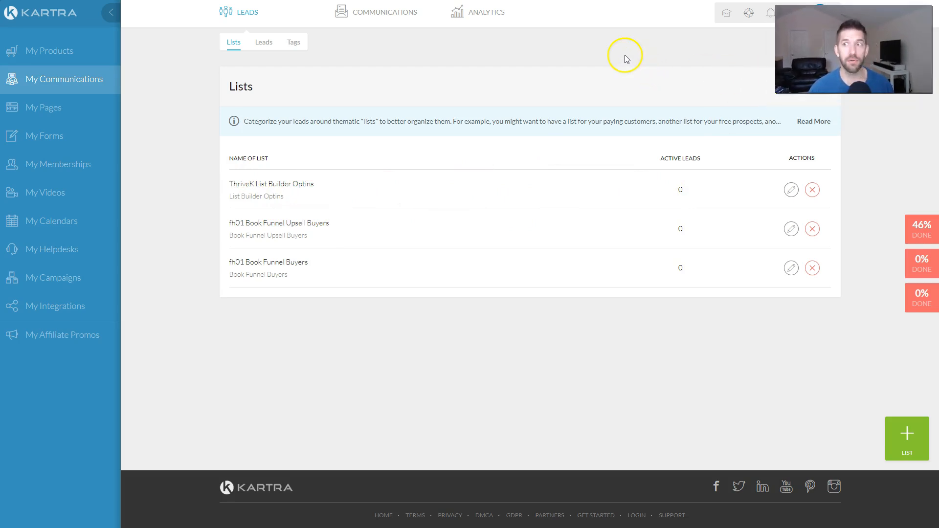
drag(695, 191, 657, 193)
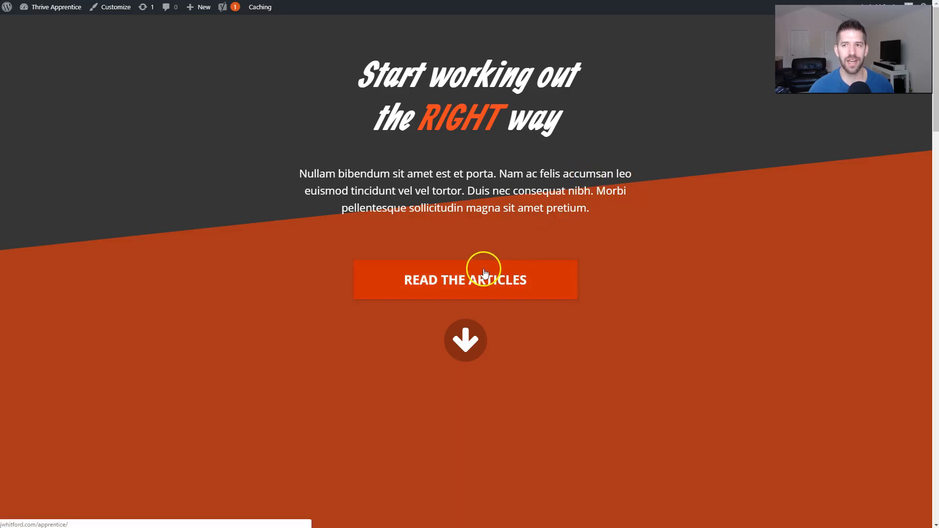
Step: Open the scroll mat via READ THE ARTICLES and submit a test first name and email
click(482, 277)
click(438, 193)
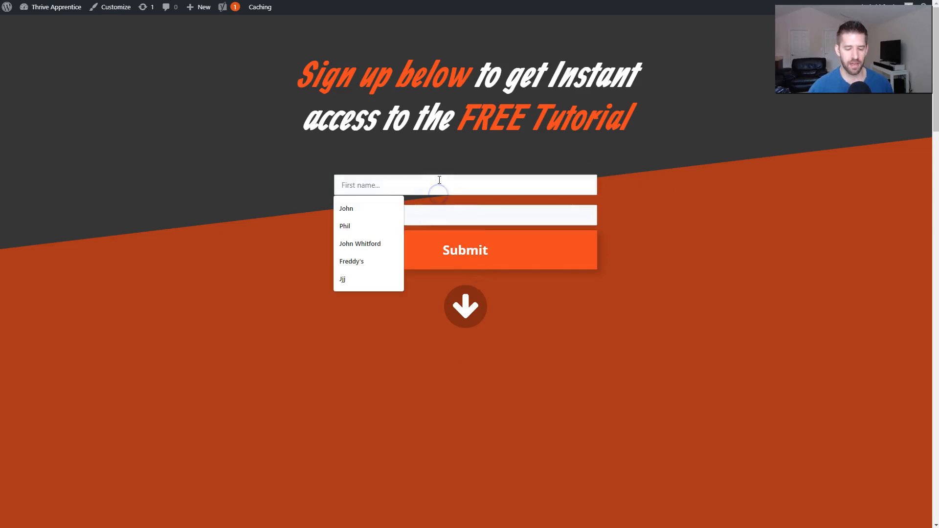
text(John Income Mesh)
key(Tab)
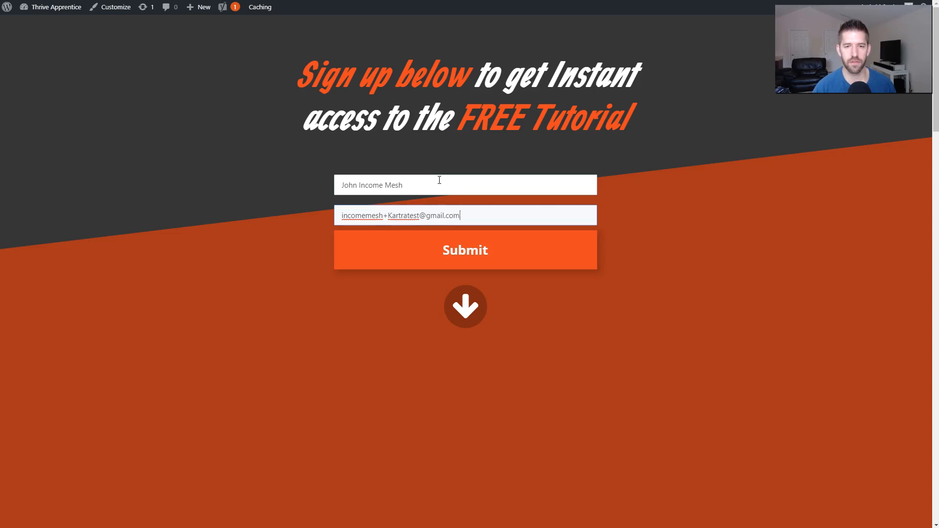
click(440, 247)
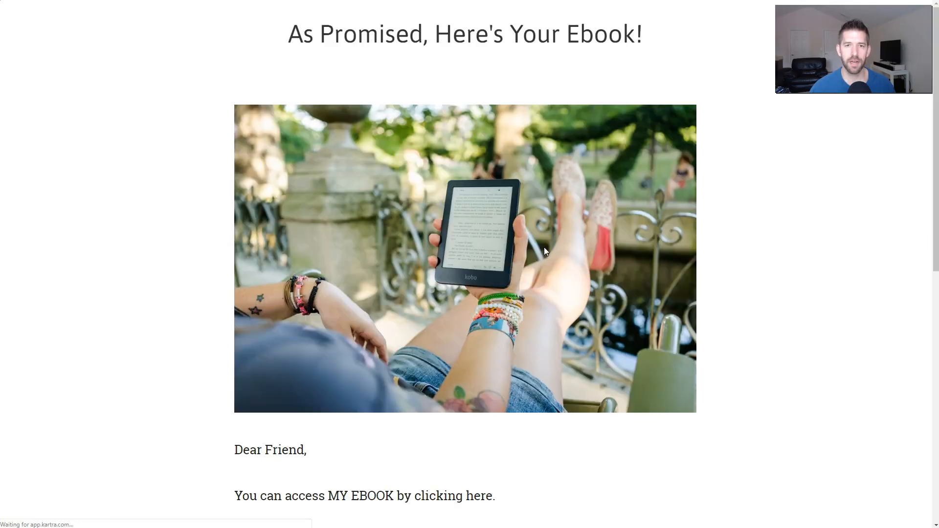
Step: Review the 'As Promised, Here's Your Ebook!' thank-you page, then return to Kartra's lead lists
drag(277, 33, 658, 42)
click(690, 45)
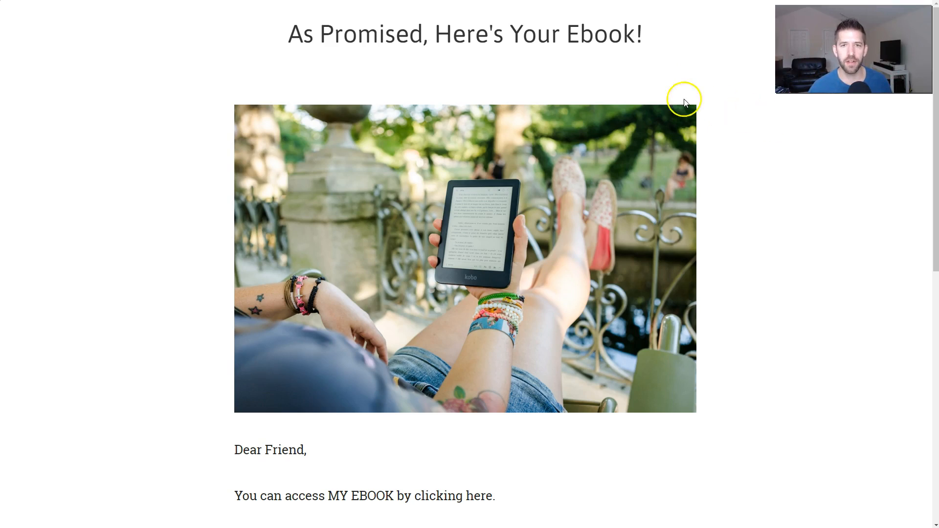
scroll(704, 57, down, 8)
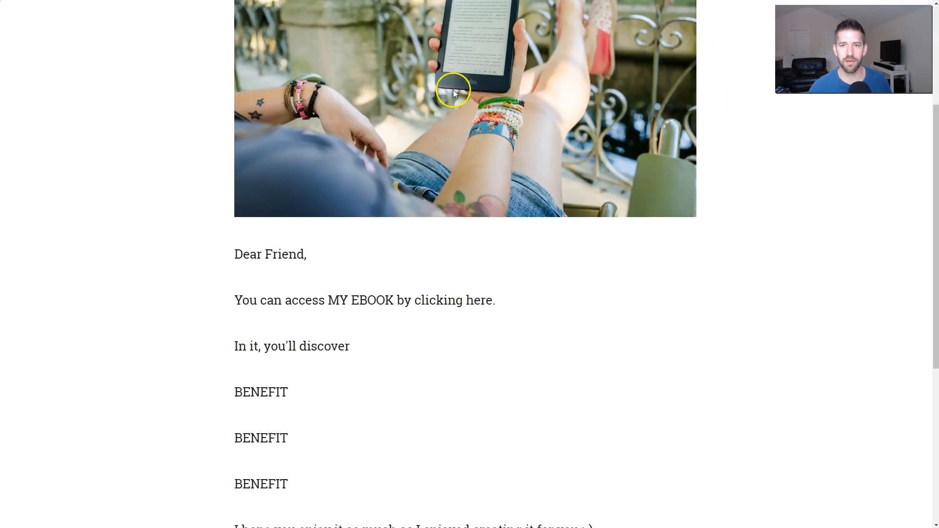
scroll(594, 203, down, 2)
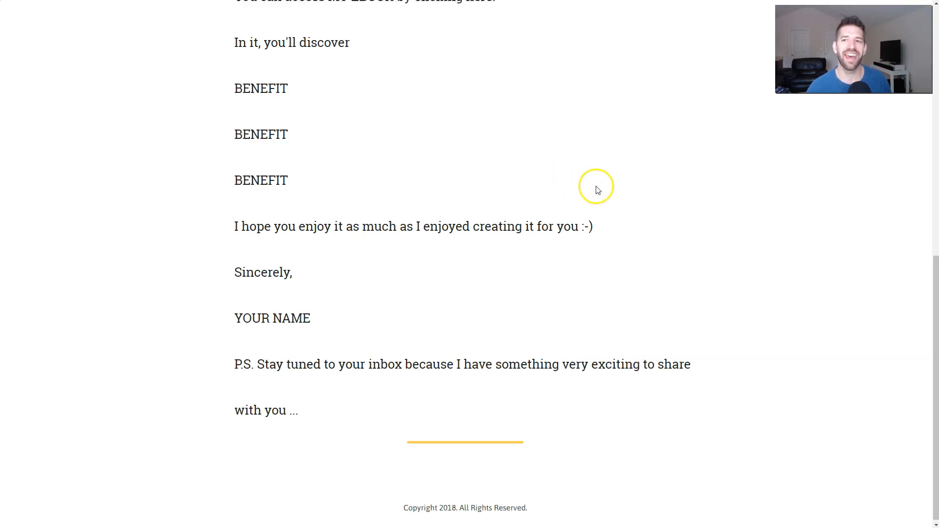
scroll(597, 188, up, 10)
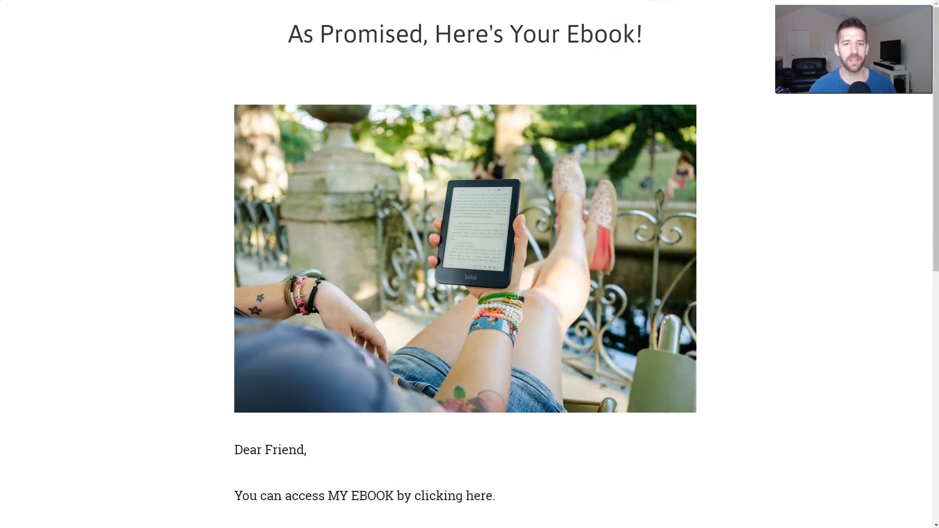
key(alt+Tab)
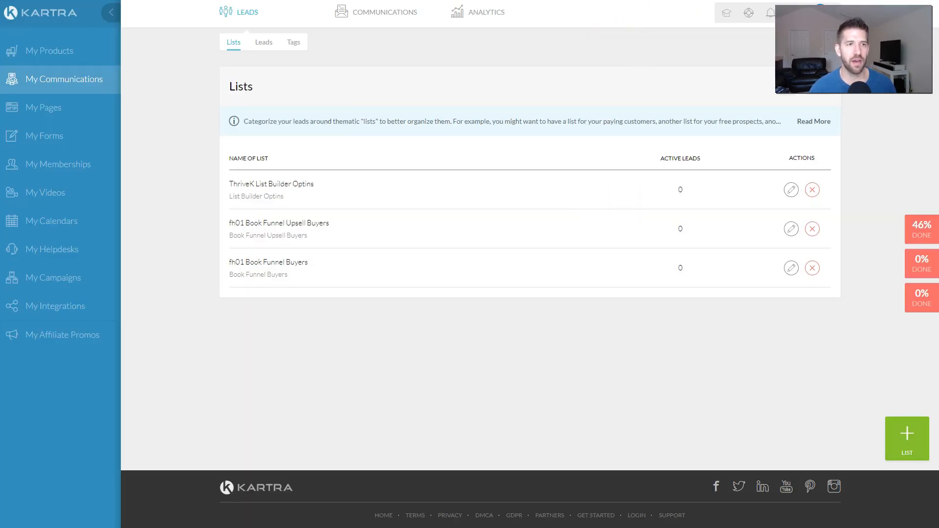
Step: Verify the test lead is in 1 list with the ThriveK Simple List Builder Optin tag, then open its record
click(48, 80)
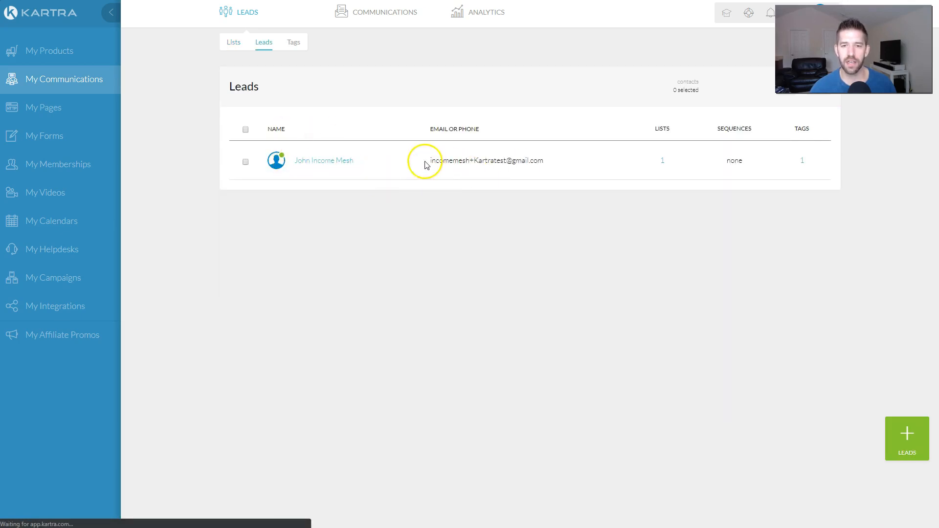
drag(426, 163, 545, 176)
click(565, 176)
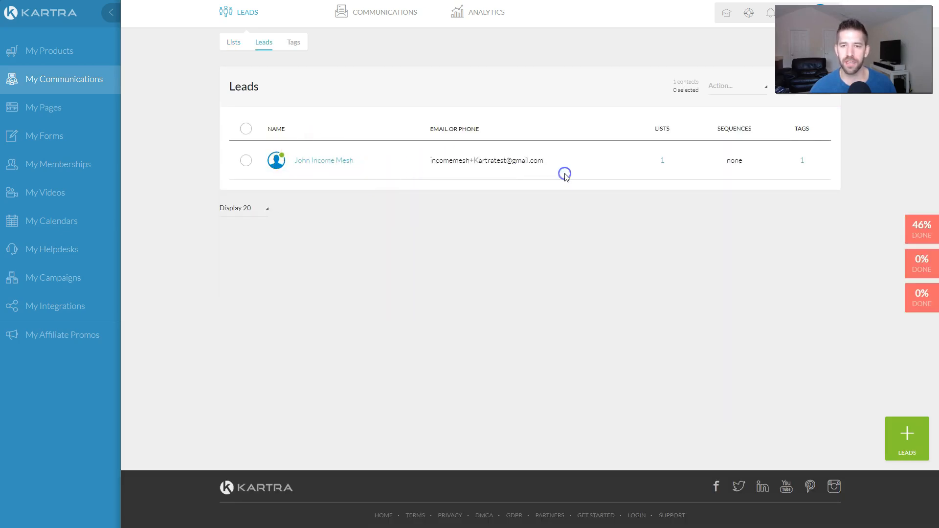
click(661, 163)
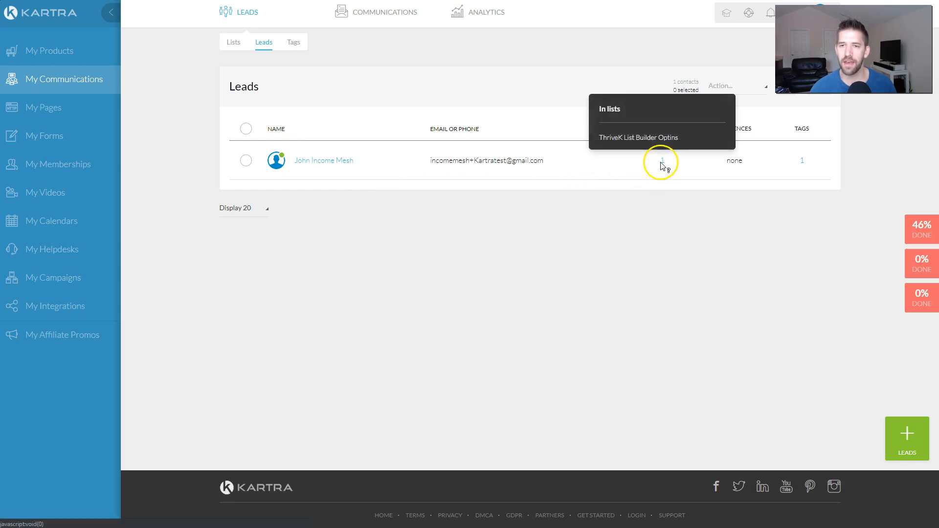
click(802, 162)
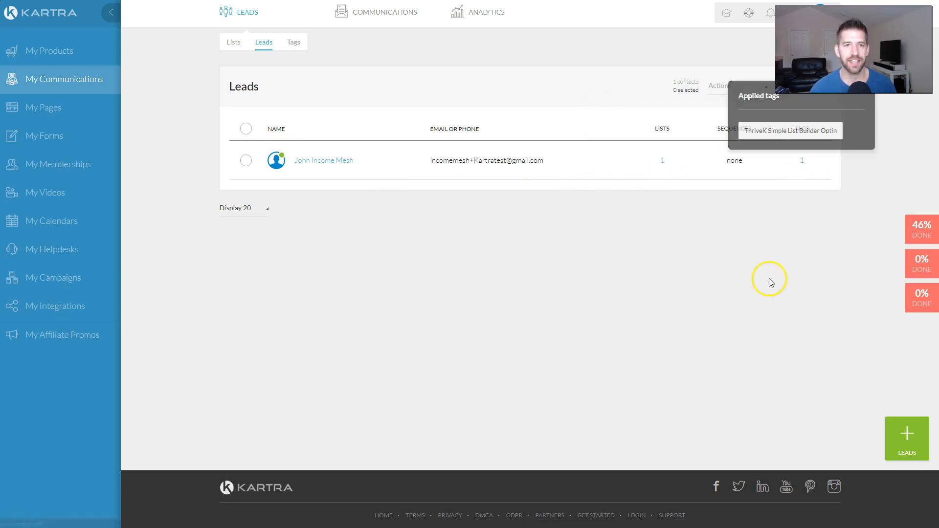
click(313, 161)
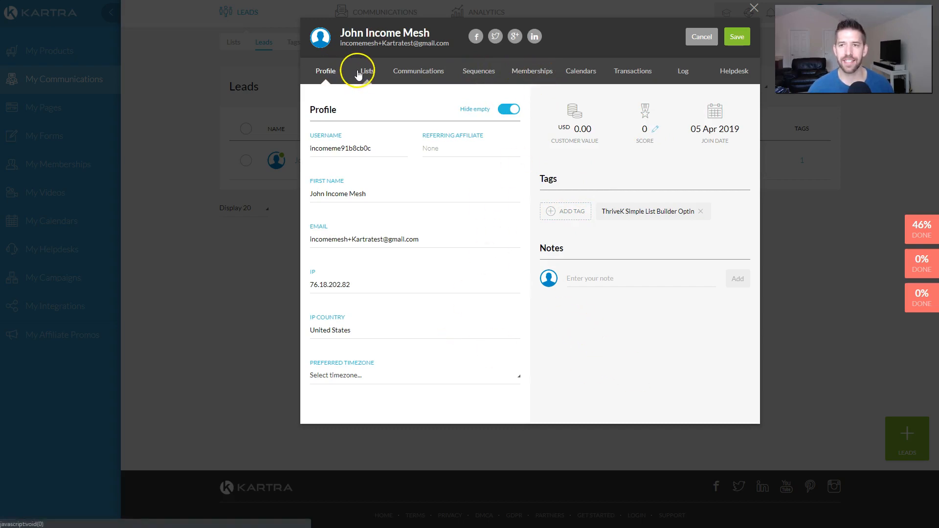
Step: Check the lead's Log for page visit, tag, list subscription and form completion, then close the record
click(681, 77)
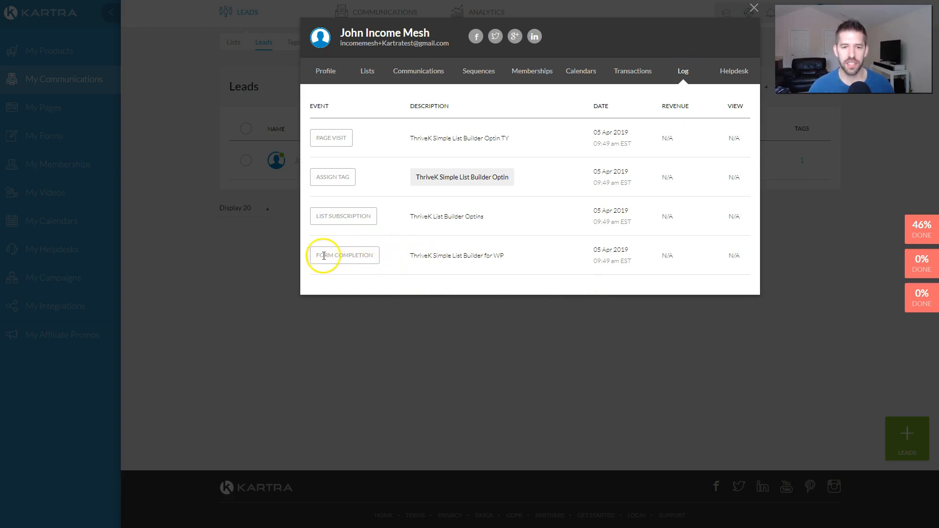
drag(405, 256, 520, 264)
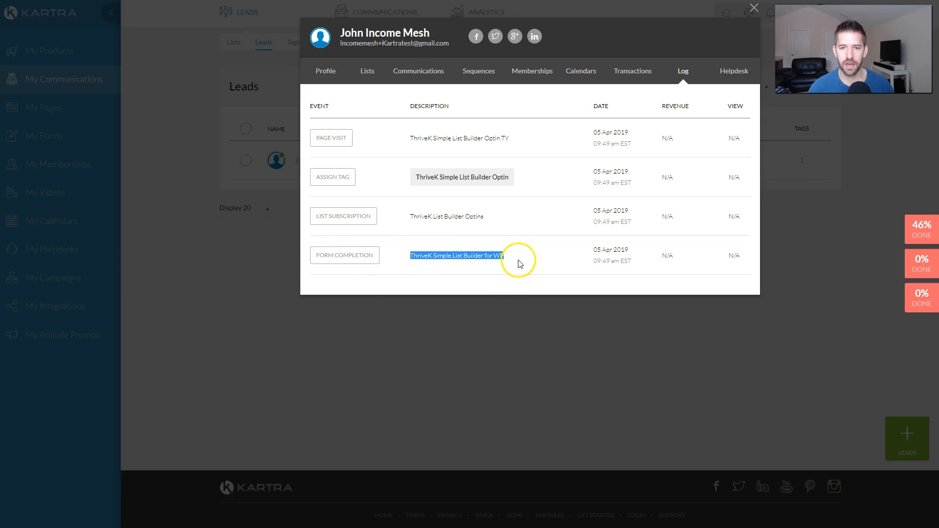
click(516, 263)
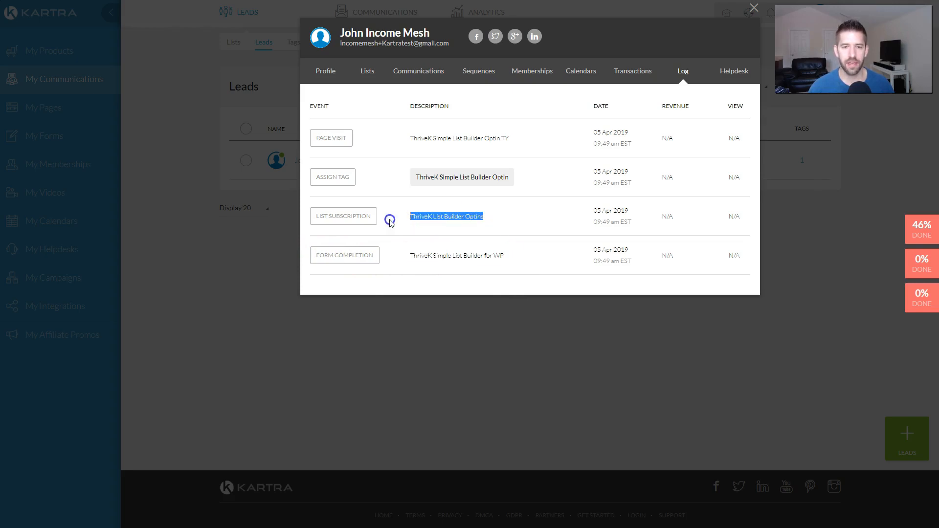
drag(320, 178, 358, 177)
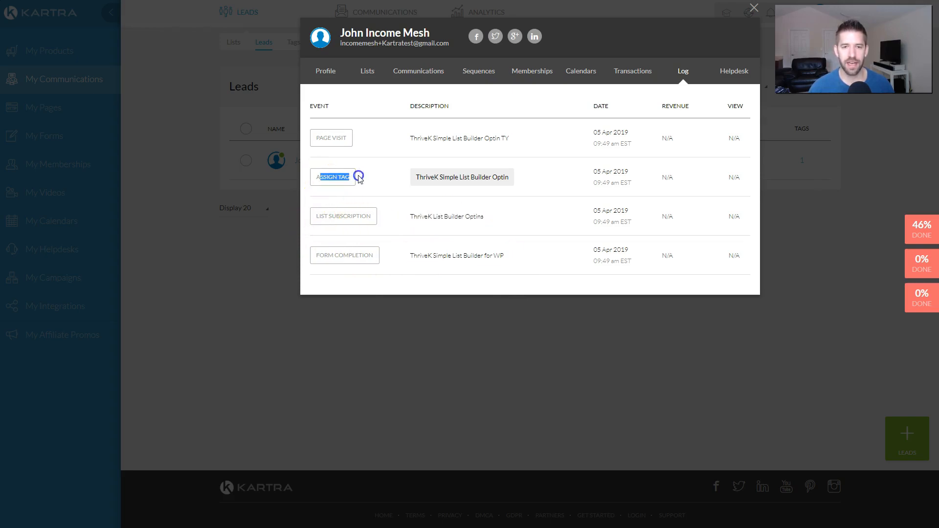
drag(314, 139, 366, 140)
click(403, 138)
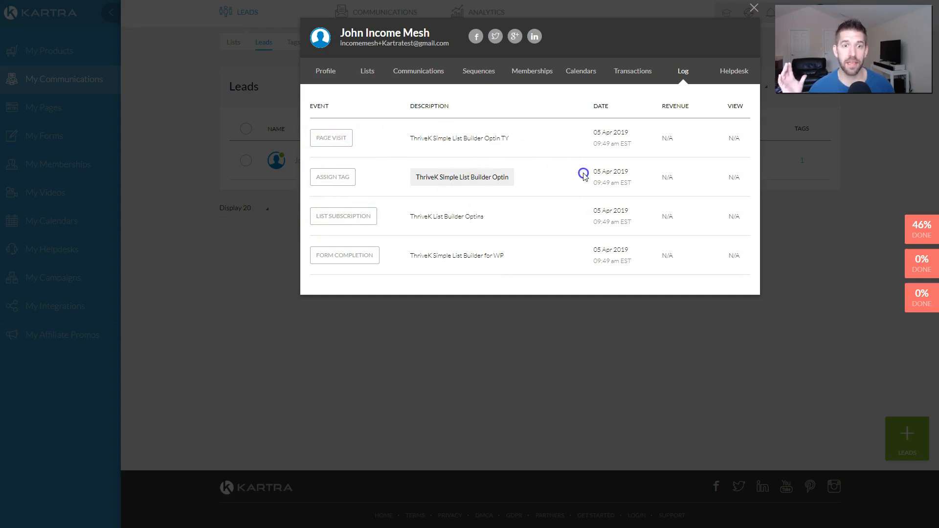
click(207, 248)
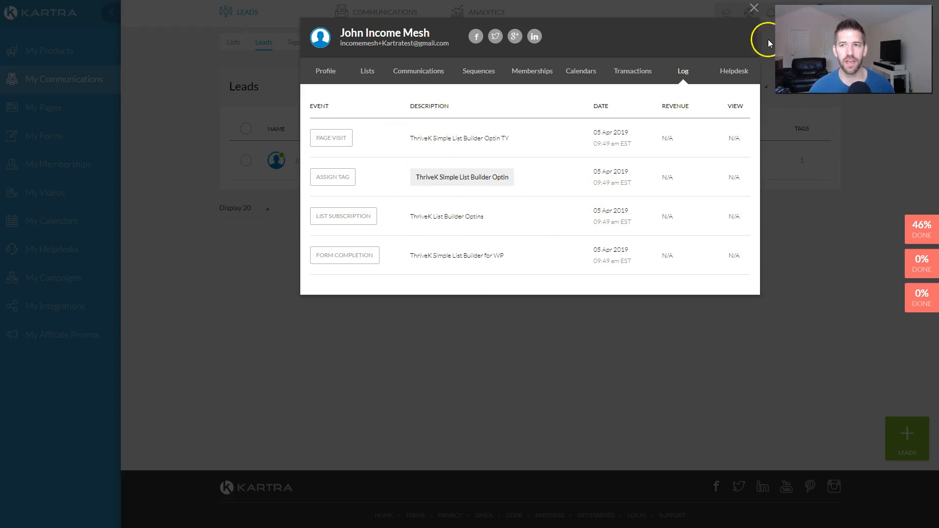
click(753, 9)
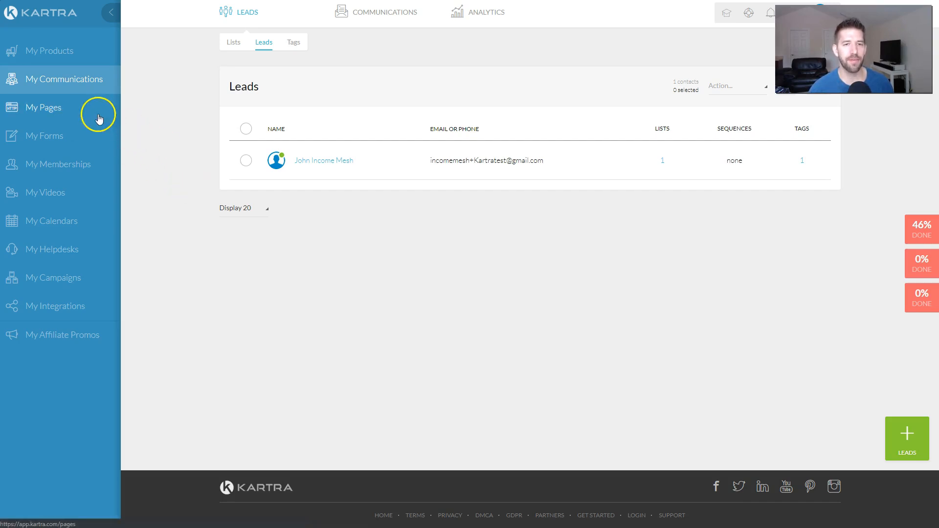
Step: Open the ThriveK Simple List Builder sequence in the builder and step through its tutorial
mouse_move(373, 11)
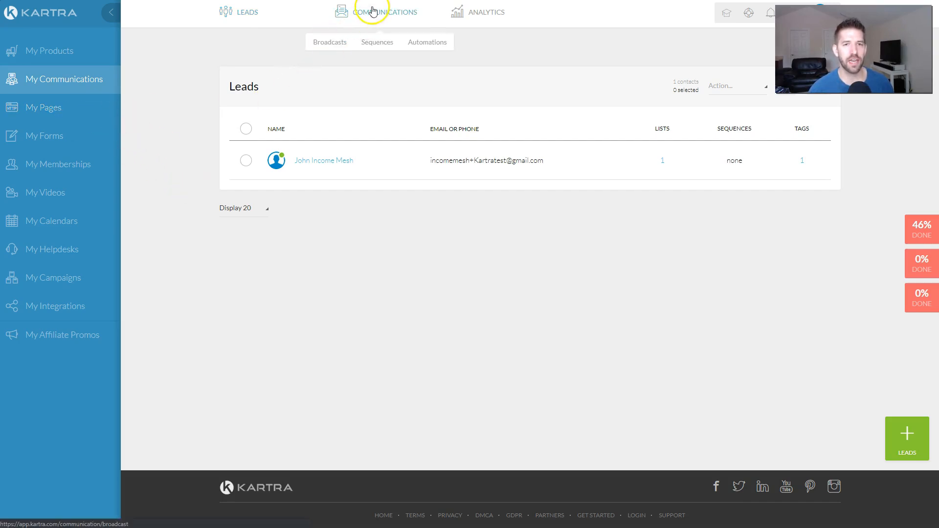
click(373, 45)
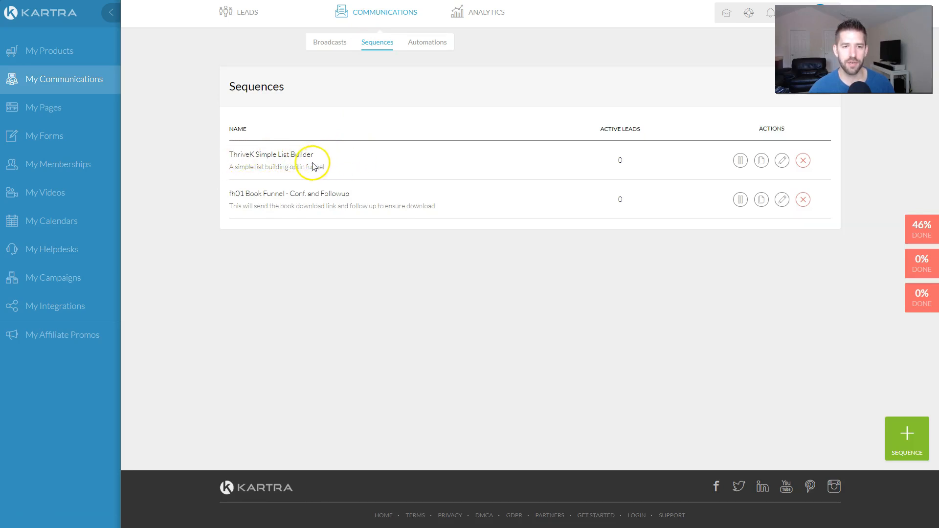
click(782, 161)
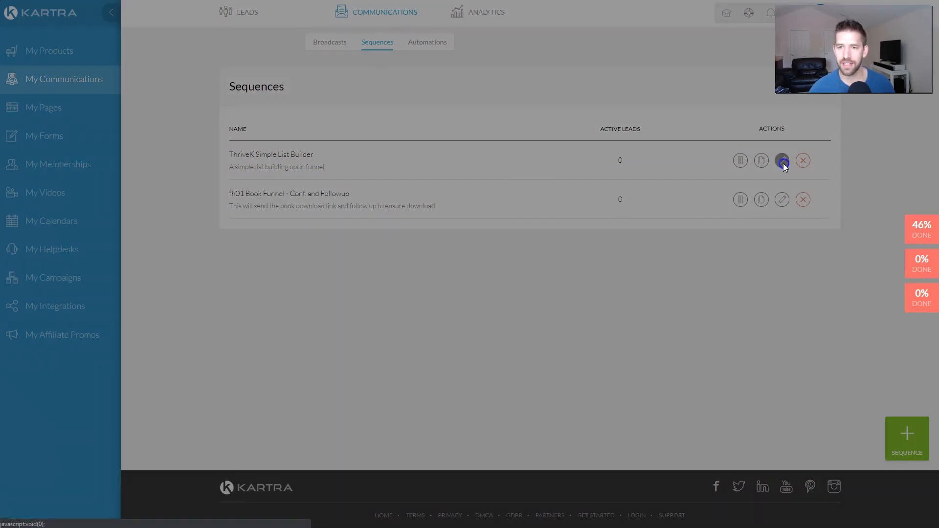
click(612, 42)
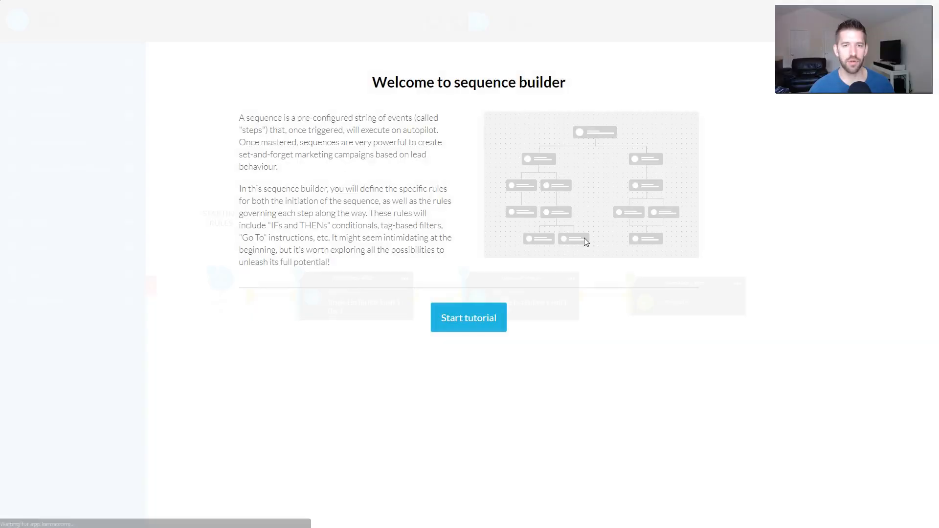
click(470, 319)
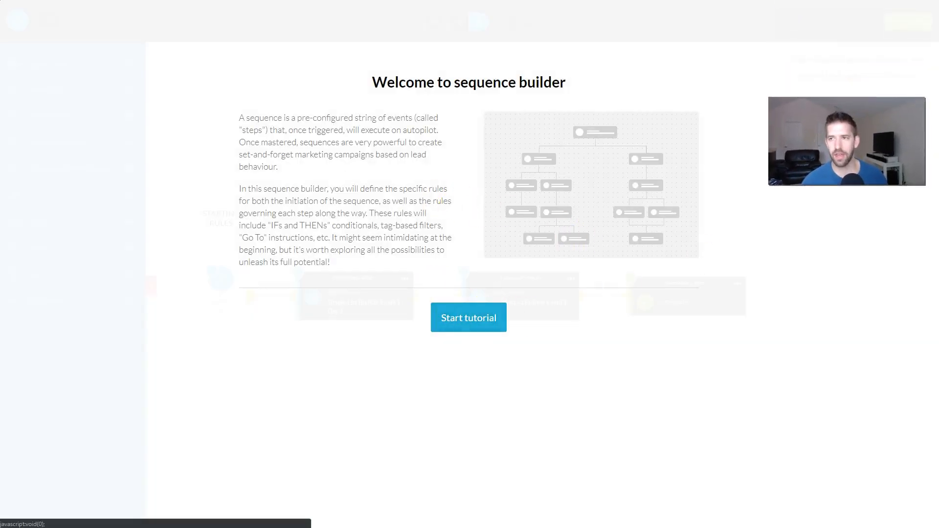
click(471, 318)
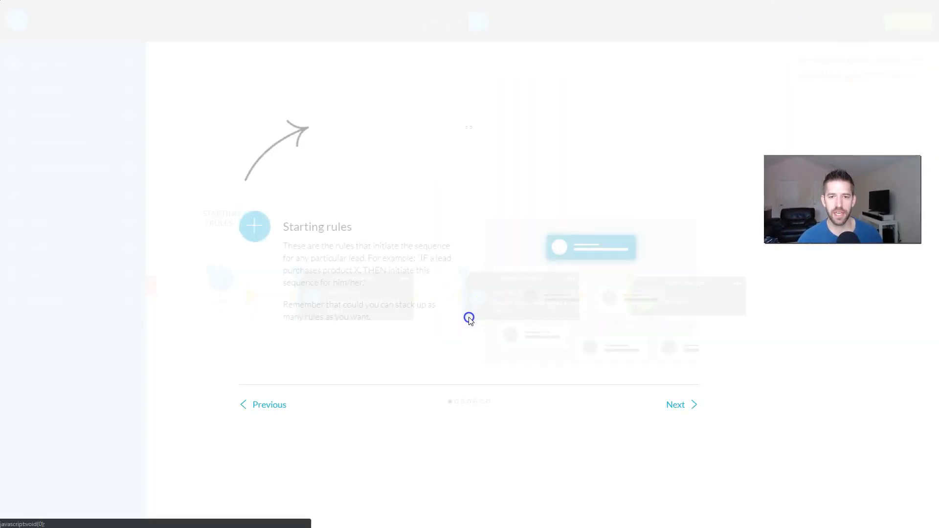
click(688, 406)
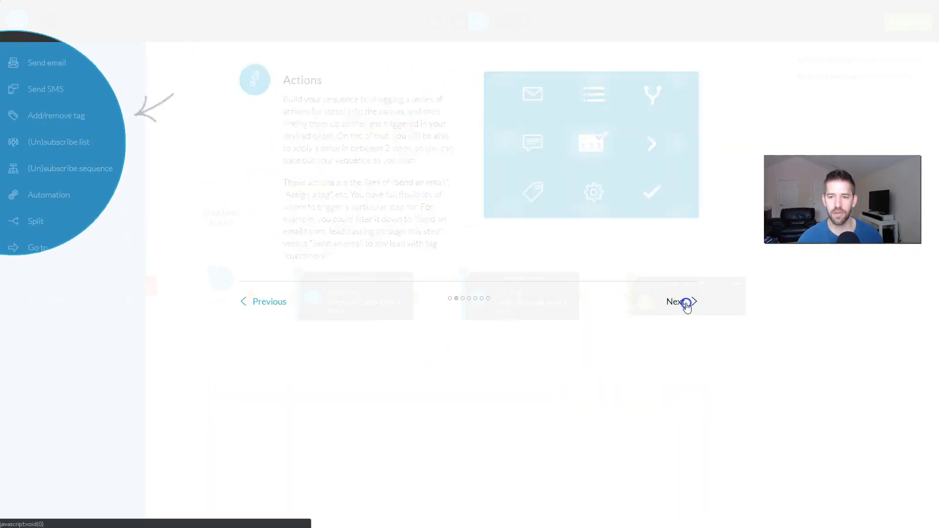
click(687, 303)
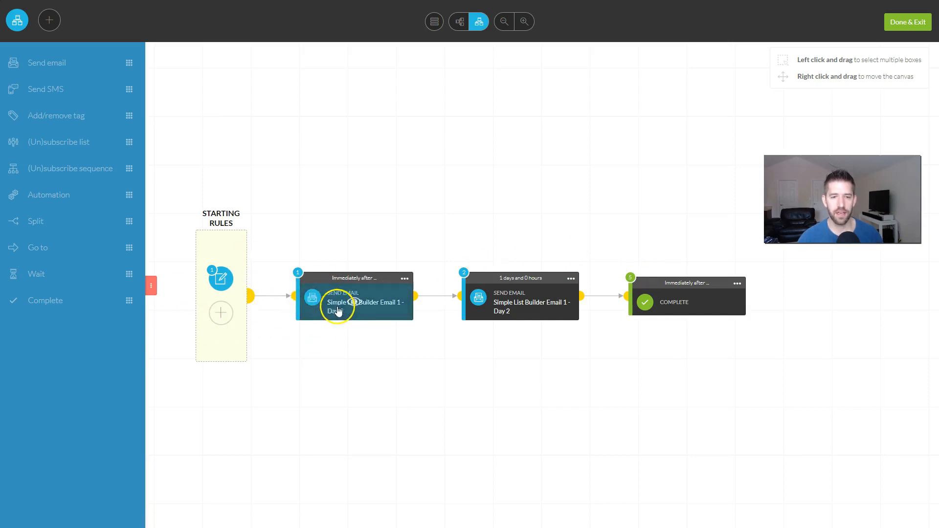
Step: Inspect the first email step's details, then return to the WordPress window
click(359, 306)
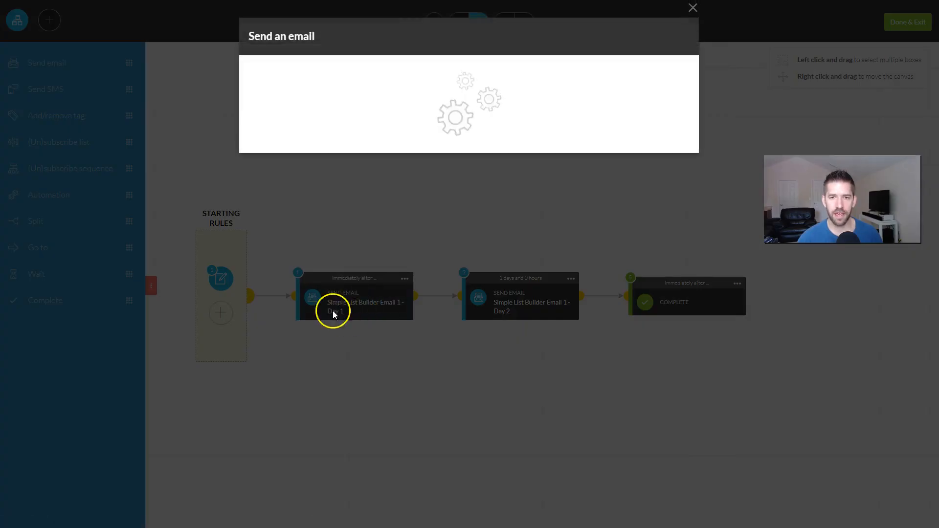
click(675, 37)
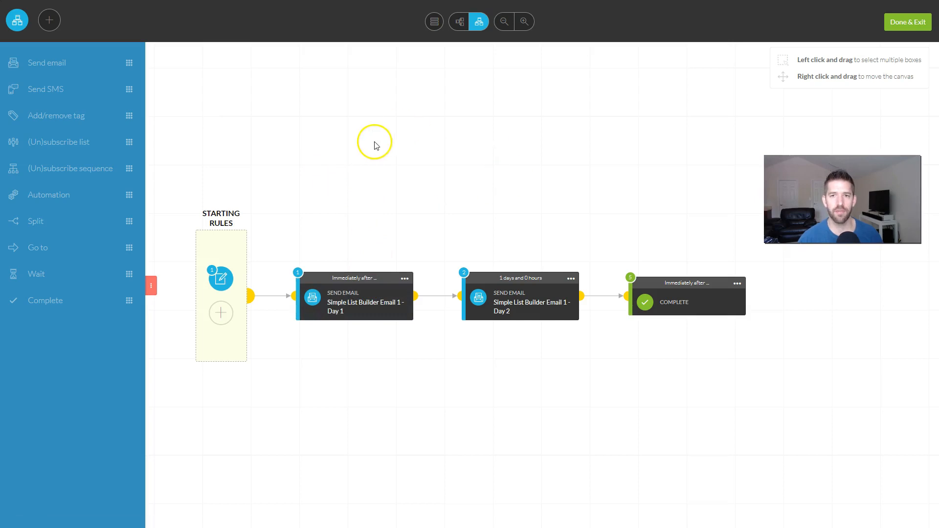
key(alt+Tab)
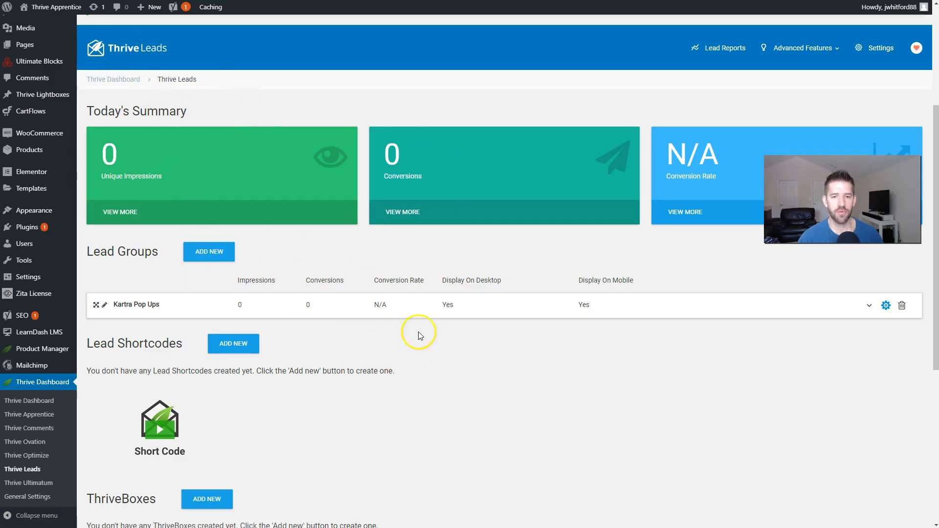
Step: Add a Post Footer form type to the Kartra Pop Ups group and create its 'Post Footer' form
click(490, 310)
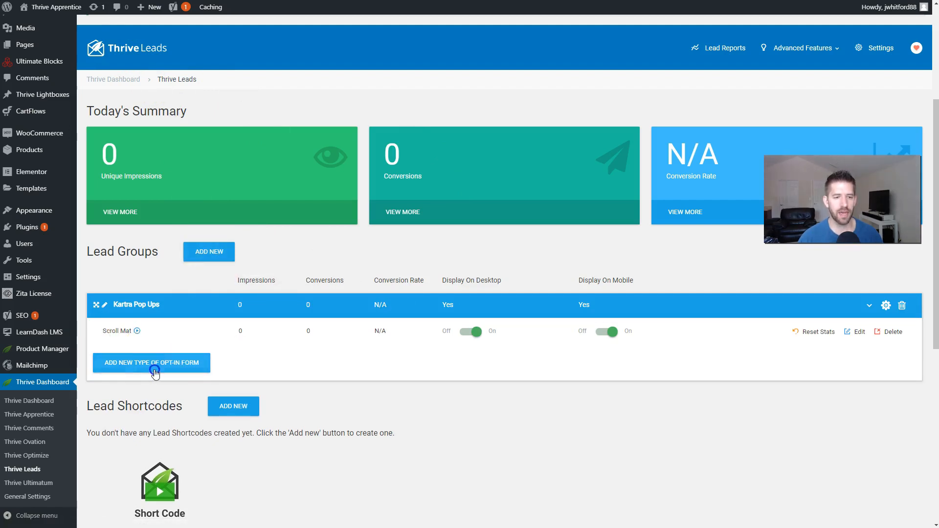
click(155, 374)
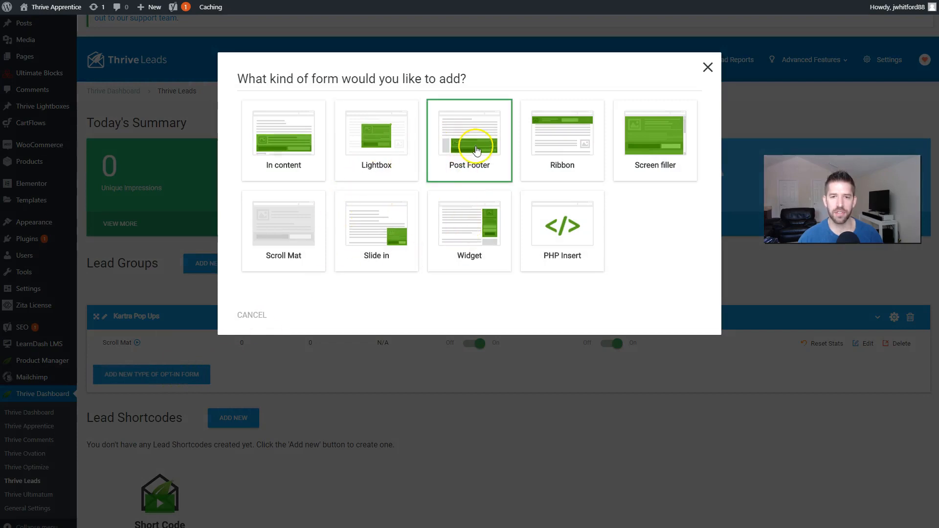
click(476, 150)
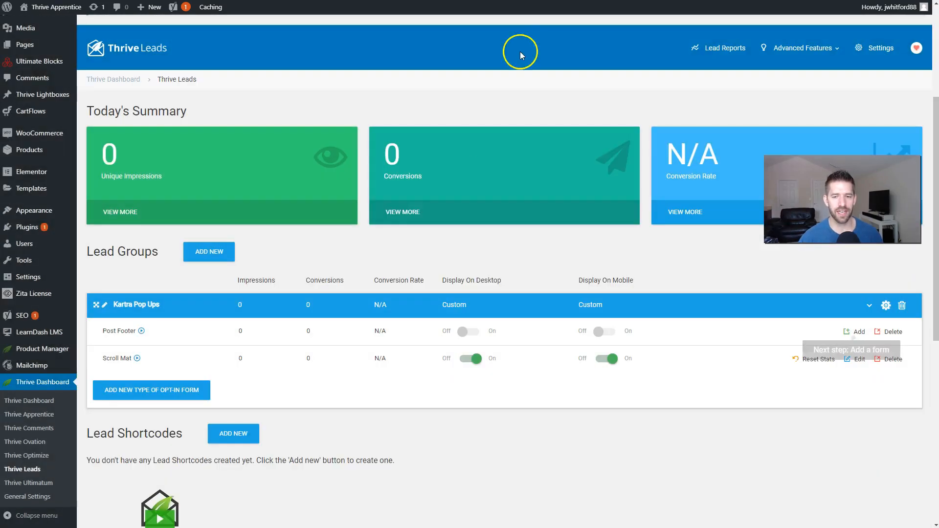
click(853, 331)
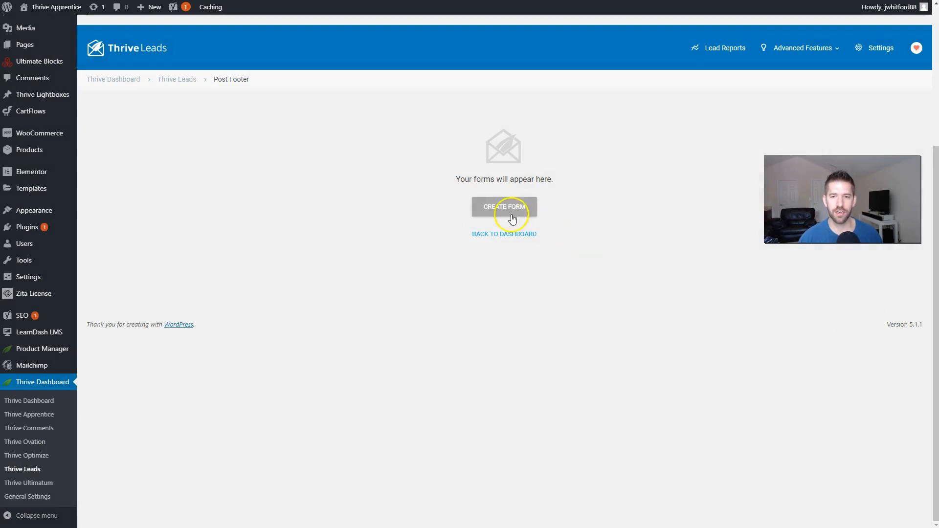
click(512, 218)
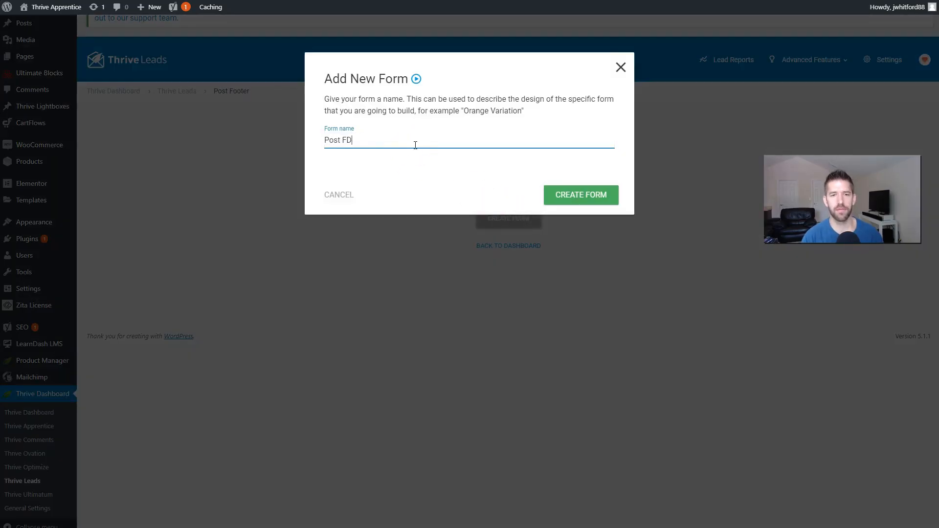
click(602, 193)
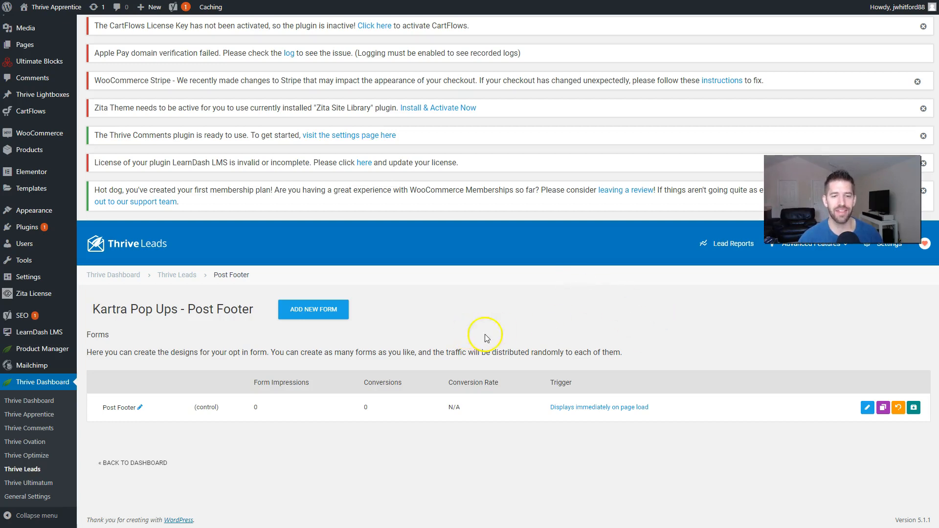
Step: Apply the Set 034 template to the Post Footer form's design
click(867, 408)
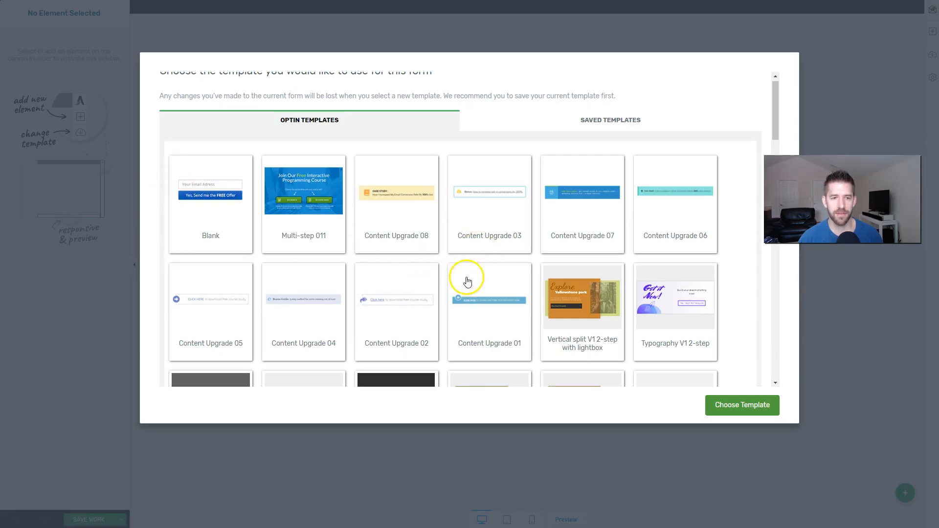
scroll(465, 269, down, 5)
scroll(573, 281, down, 6)
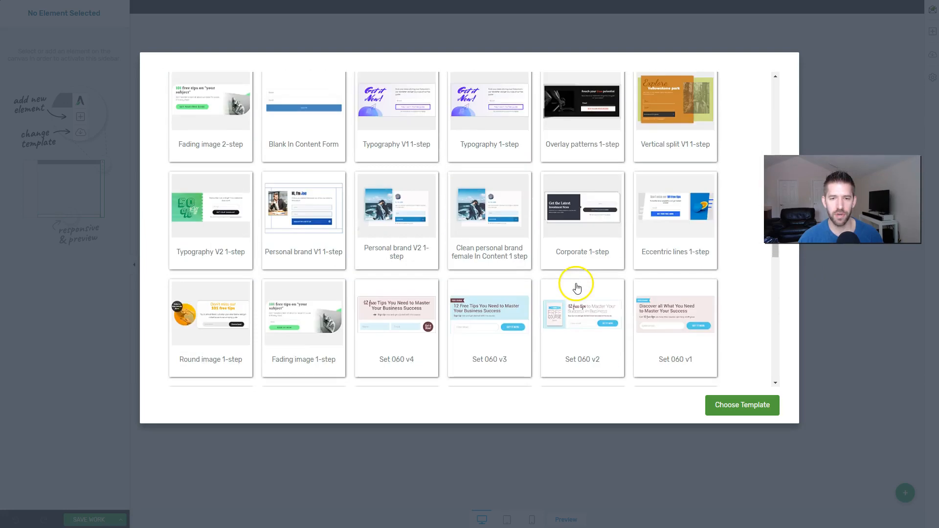
scroll(577, 288, down, 5)
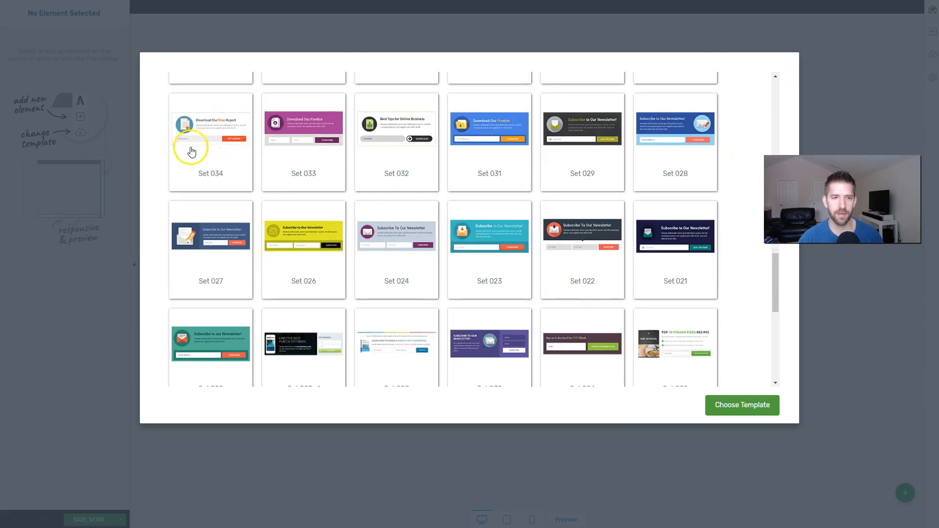
click(217, 132)
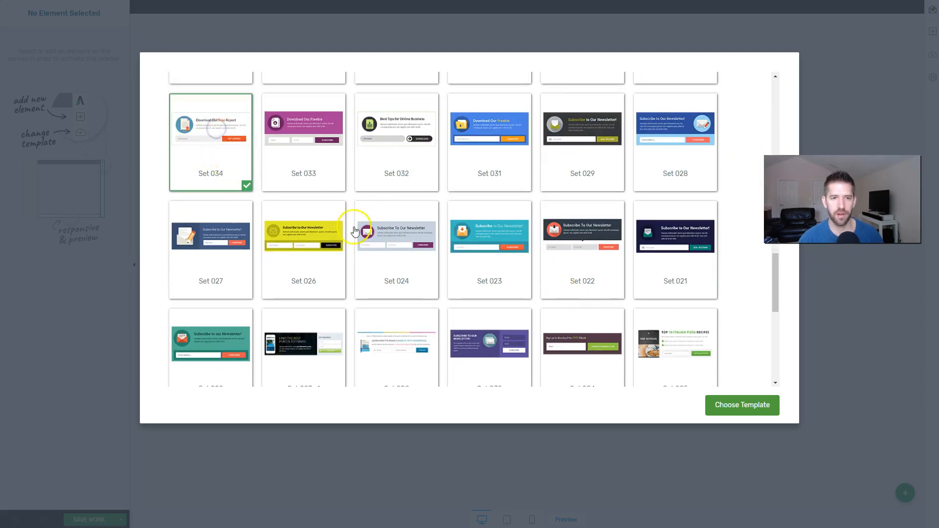
click(741, 410)
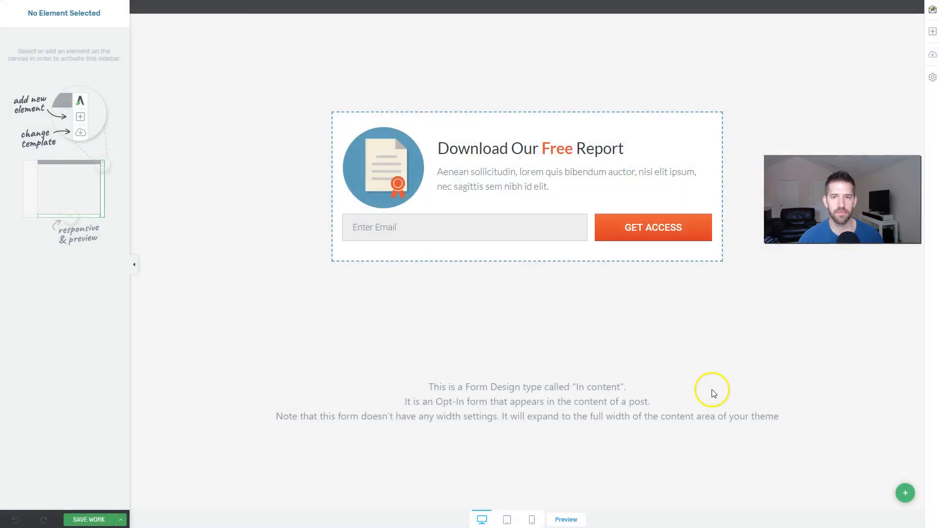
Step: Connect the opt-in form to Kartra by pasting the Kartra HTML form code
click(614, 235)
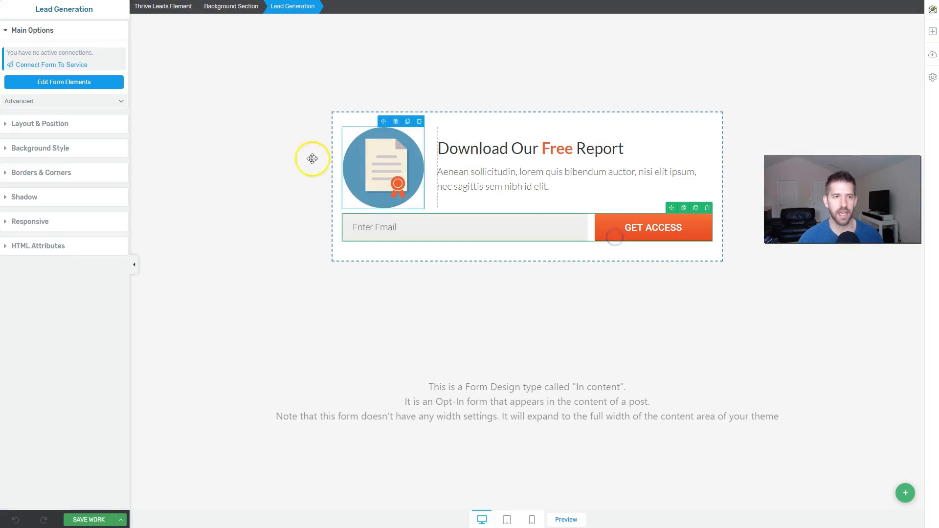
click(40, 66)
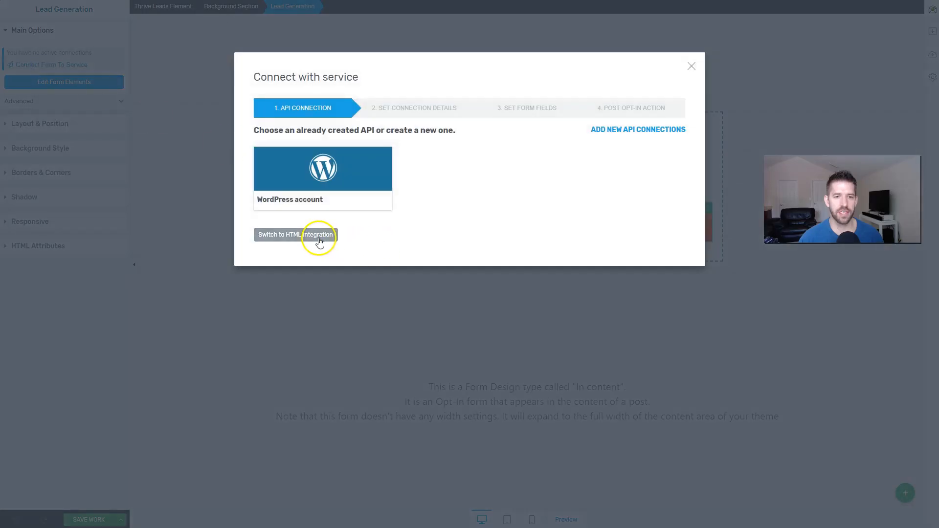
click(318, 235)
click(394, 159)
key(ctrl+v)
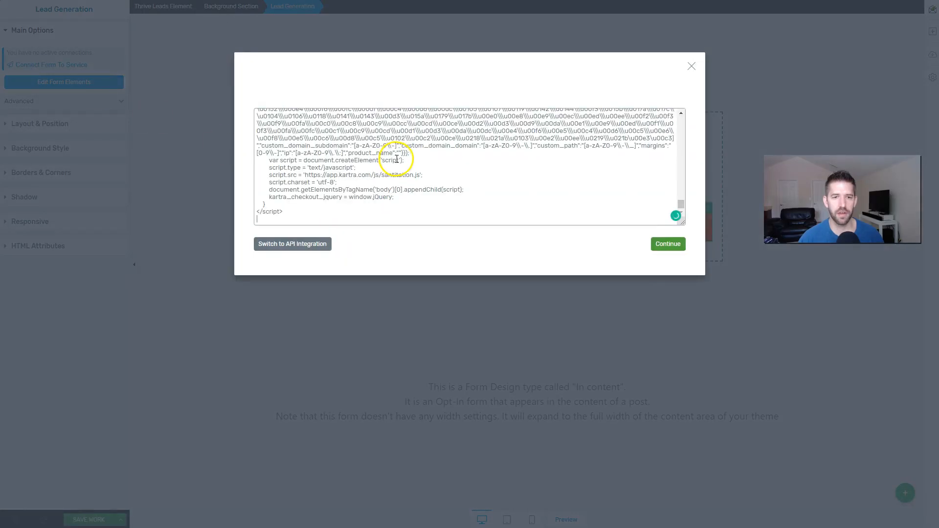
click(673, 243)
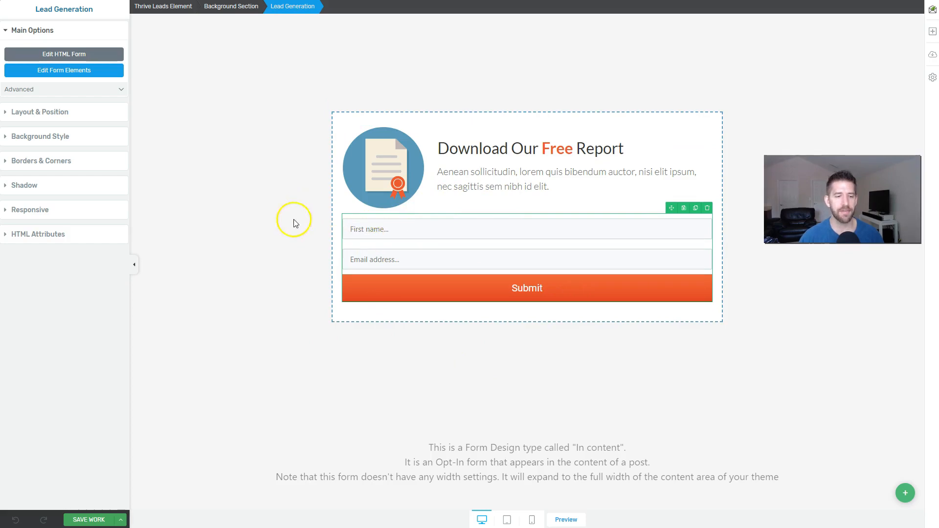
Step: Save the Post Footer form and exit to the Thrive Leads dashboard
click(122, 522)
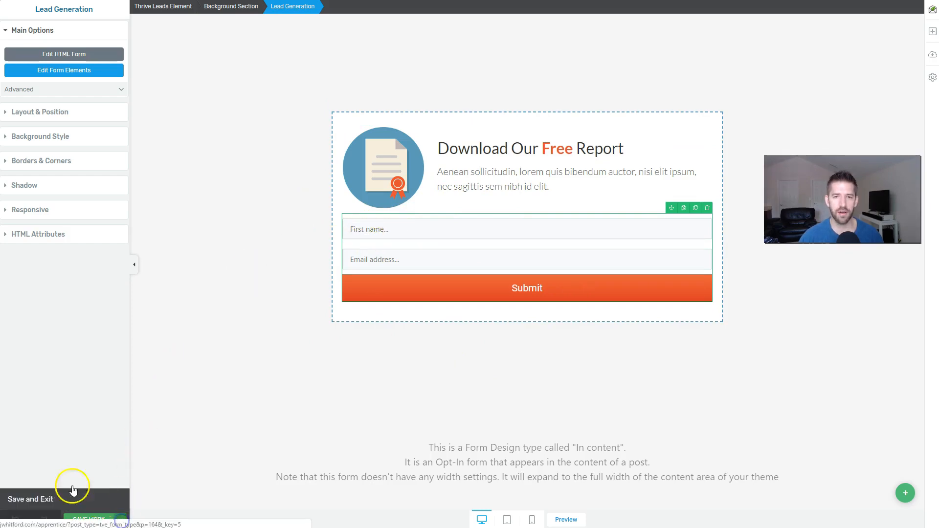
click(46, 498)
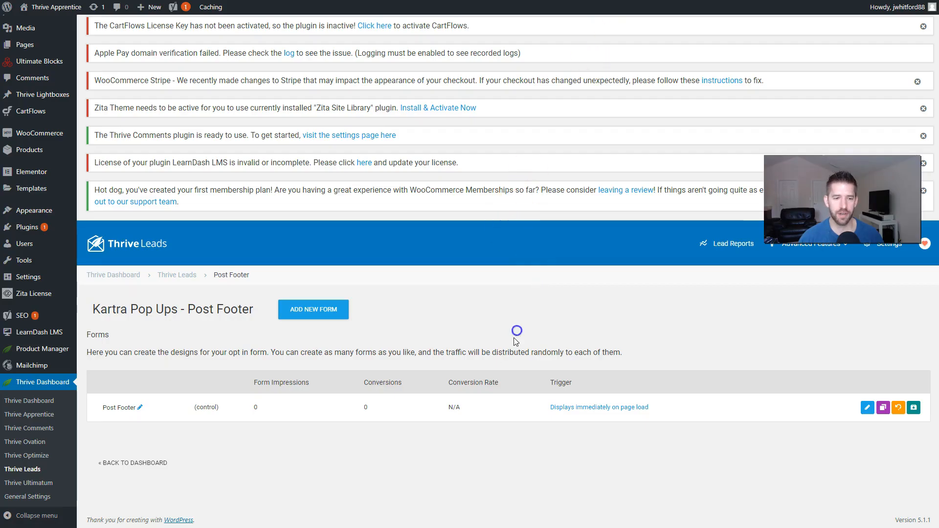
click(170, 277)
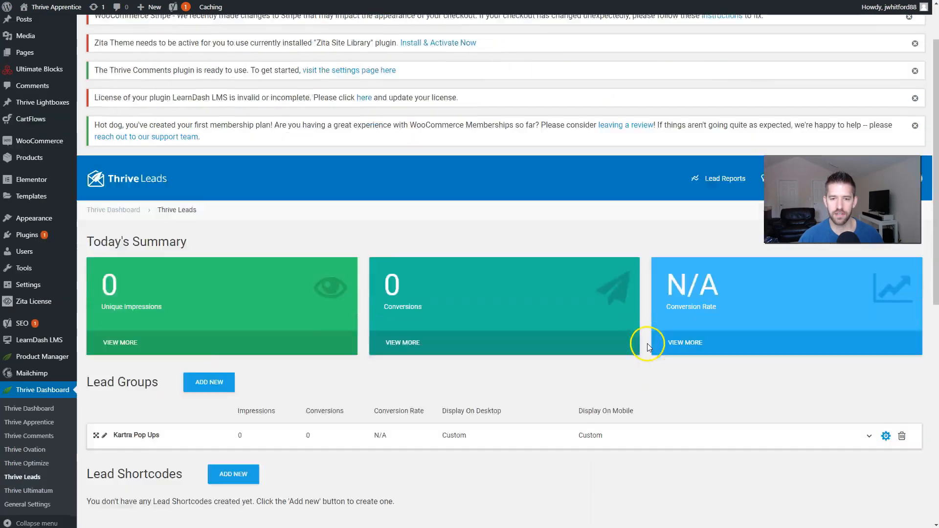
Step: Switch the Post Footer form on for desktop and mobile, then open the live site
scroll(436, 180, down, 5)
click(430, 166)
click(474, 185)
click(605, 185)
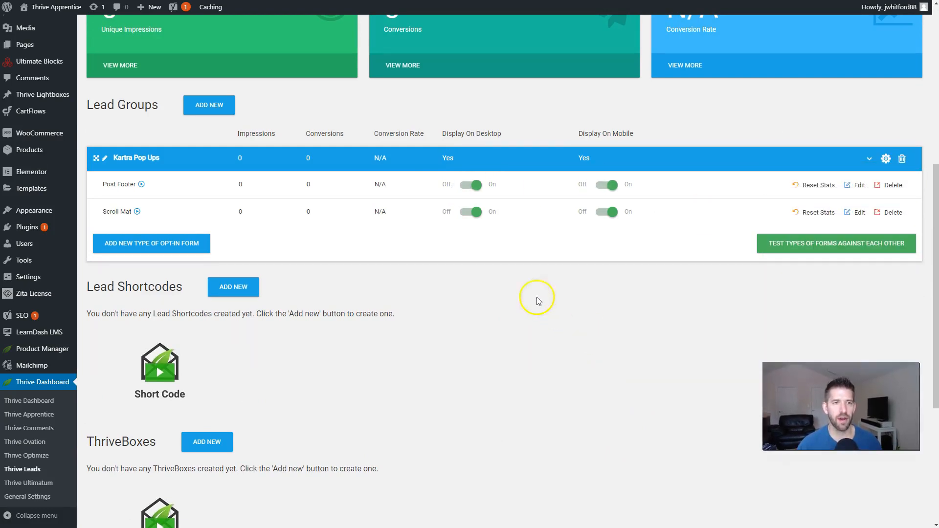
mouse_move(56, 6)
click(54, 25)
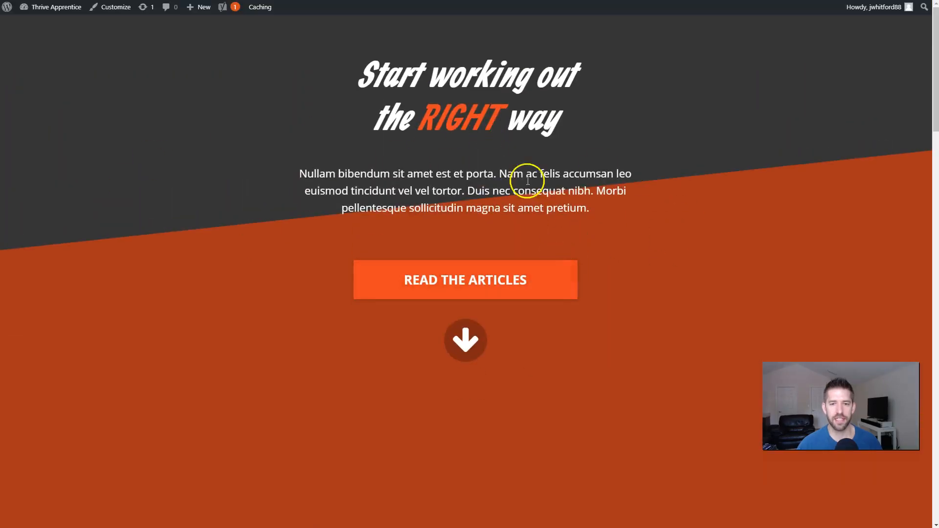
Step: Open the Hello world! post and locate its Download Our Free Report opt-in form
click(465, 340)
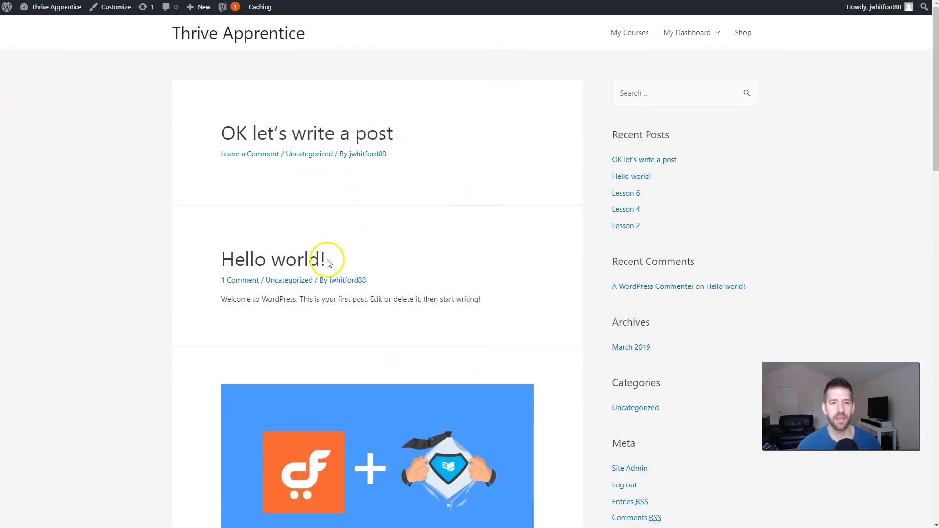
click(303, 260)
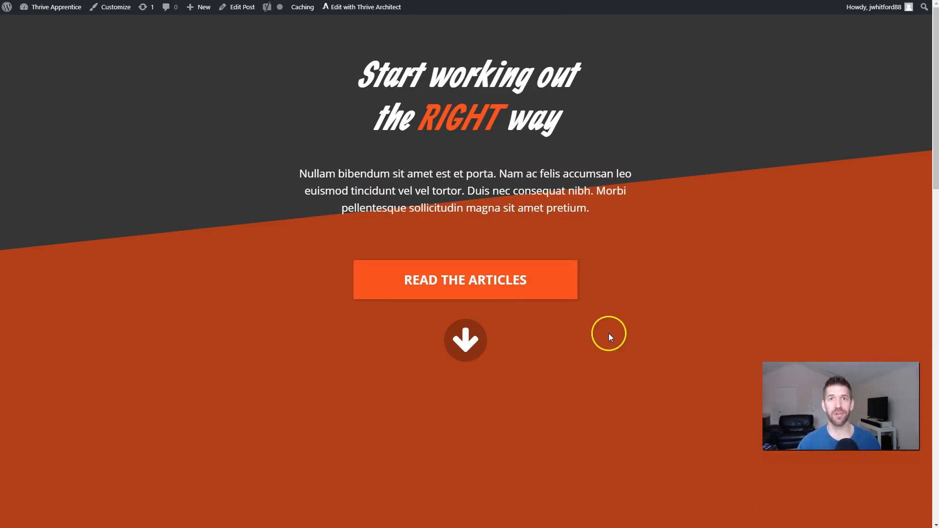
click(473, 342)
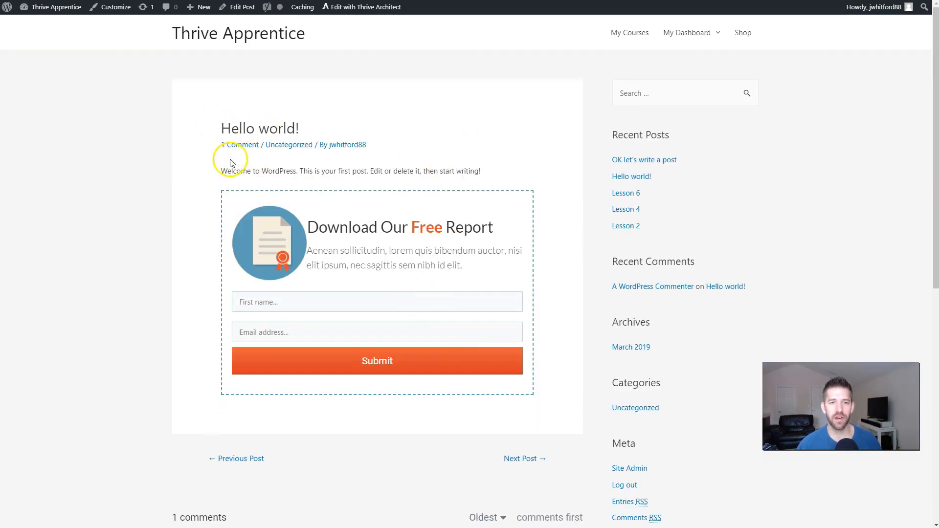
drag(218, 171, 559, 195)
click(487, 174)
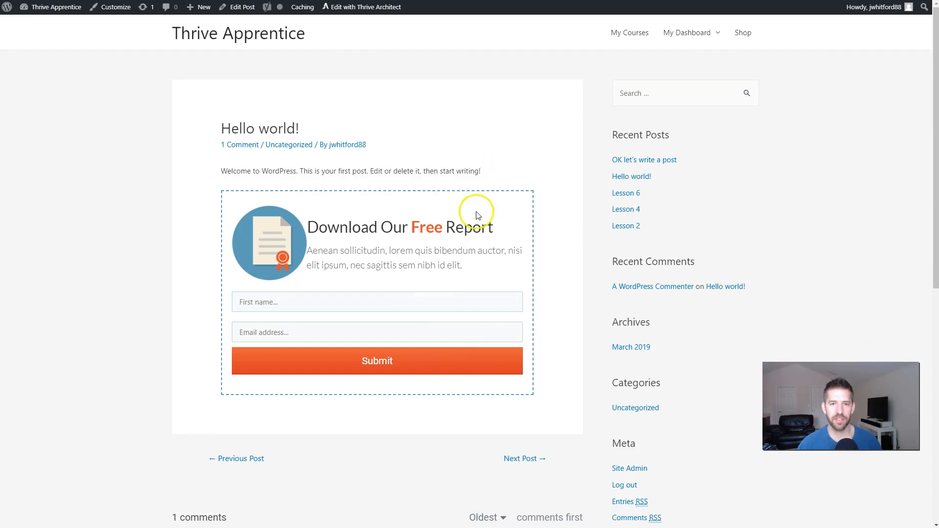
drag(311, 221, 495, 234)
click(499, 241)
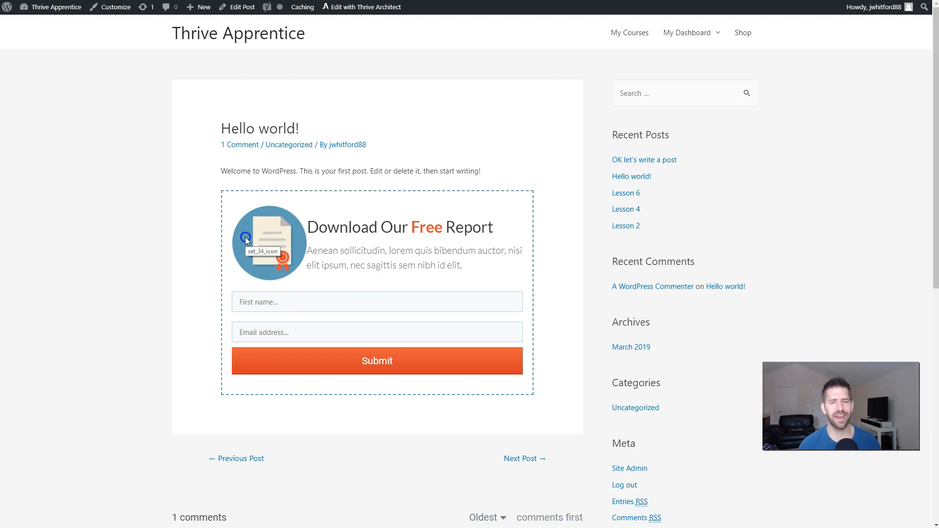
Step: Submit a second test sign-up with a first name and test email address
click(362, 303)
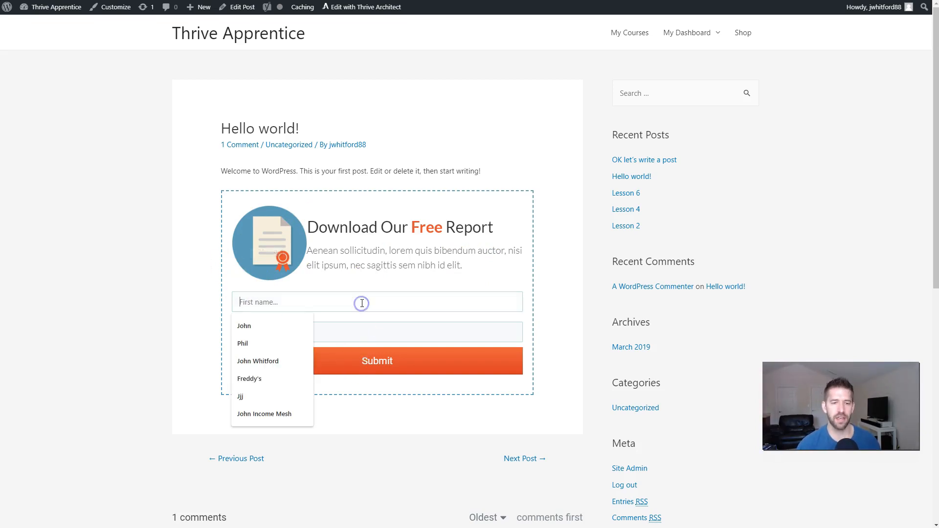
text(Test 2)
key(Tab)
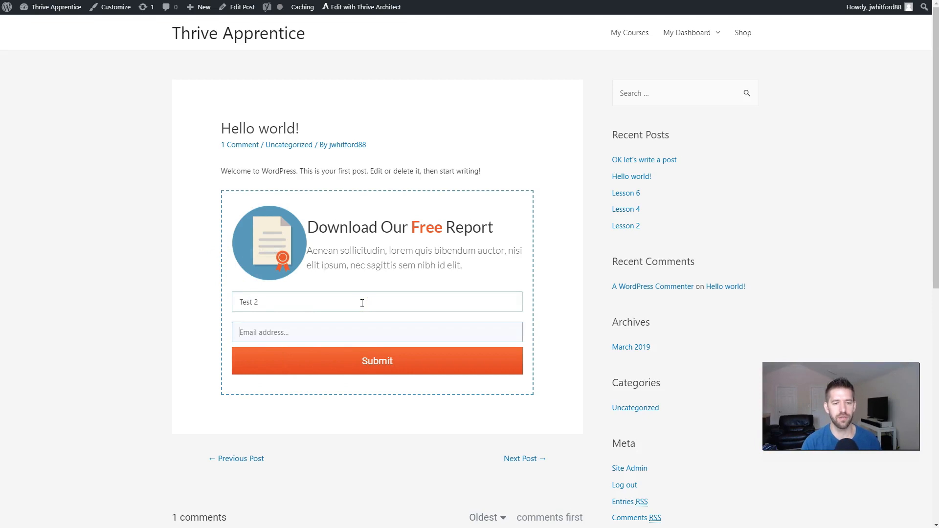
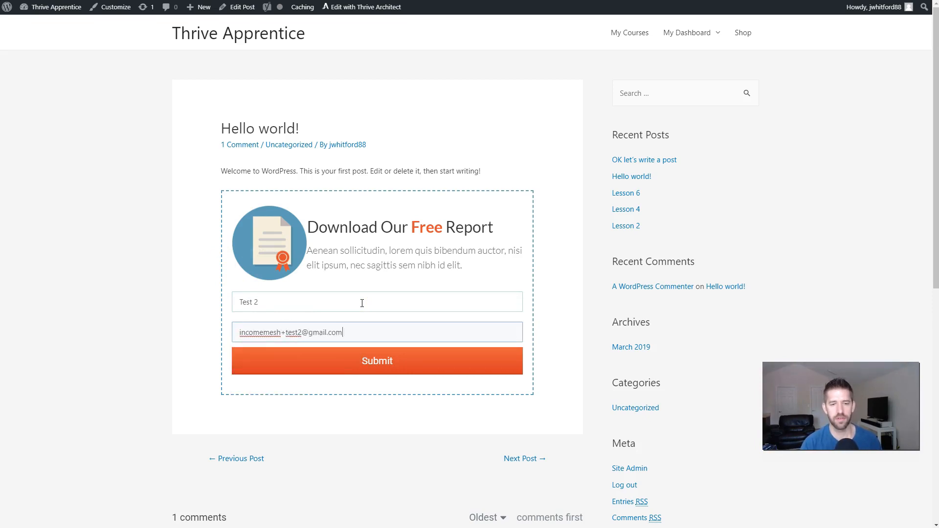
click(374, 361)
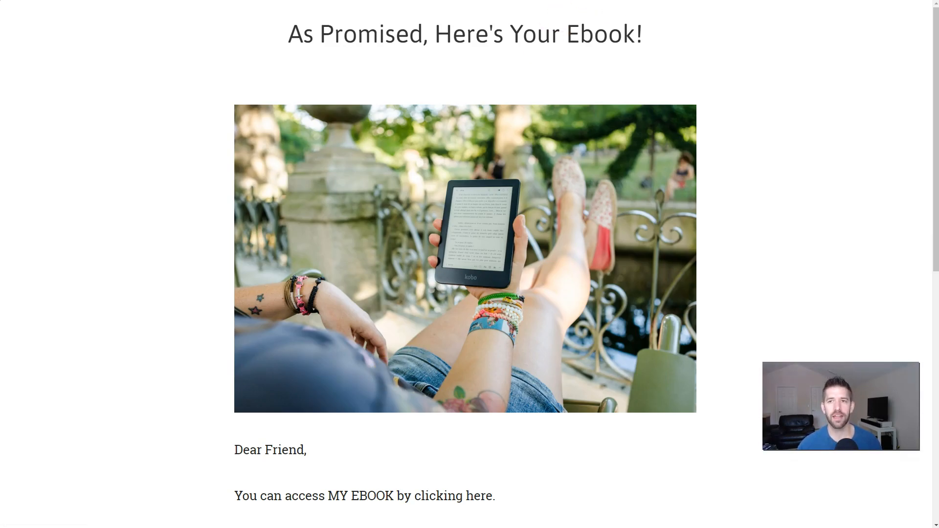
Step: Return to the Kartra window showing the sequence's Day 1 and Day 2 Simple List Builder emails
key(alt+Tab)
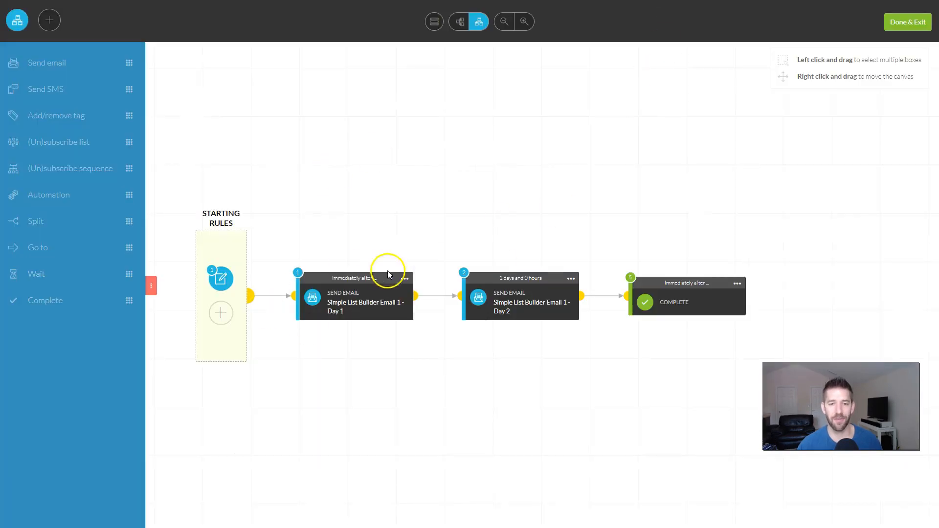